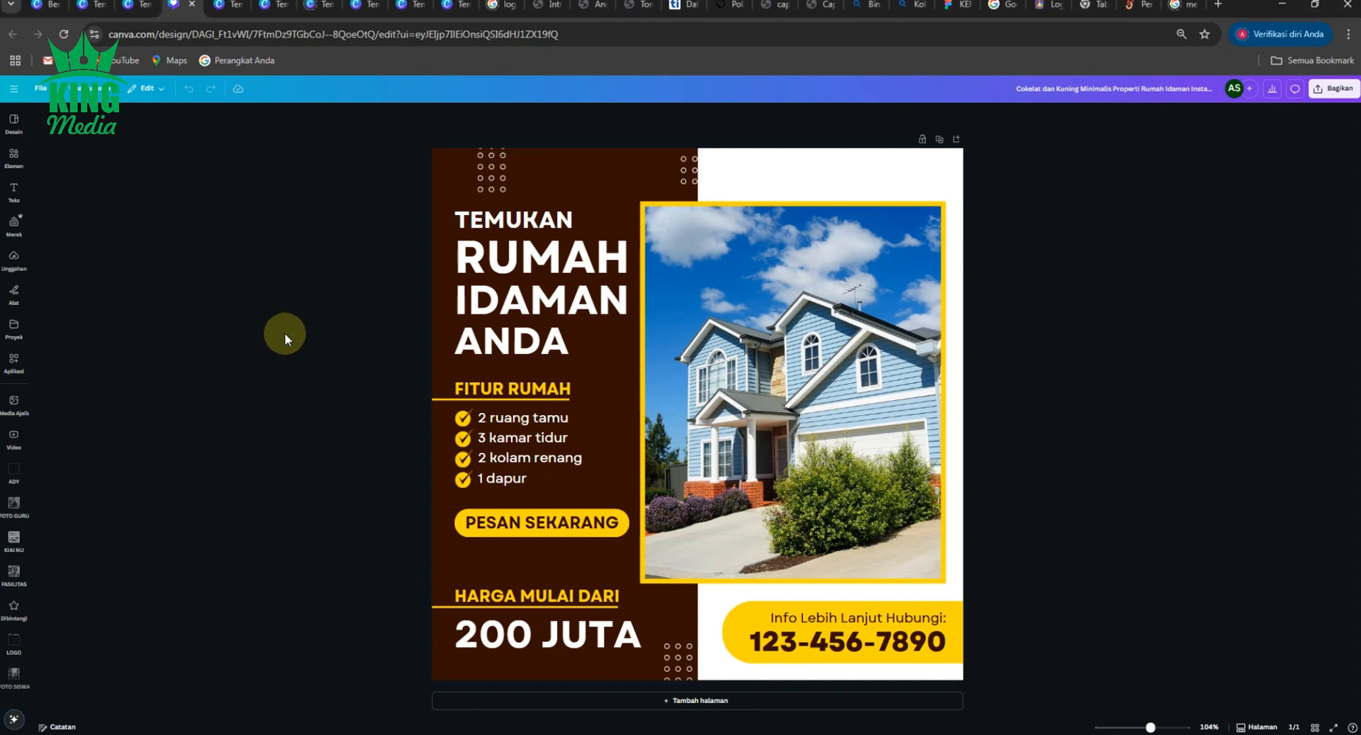
- Delete the house photo, then undo to restore it
click(606, 183)
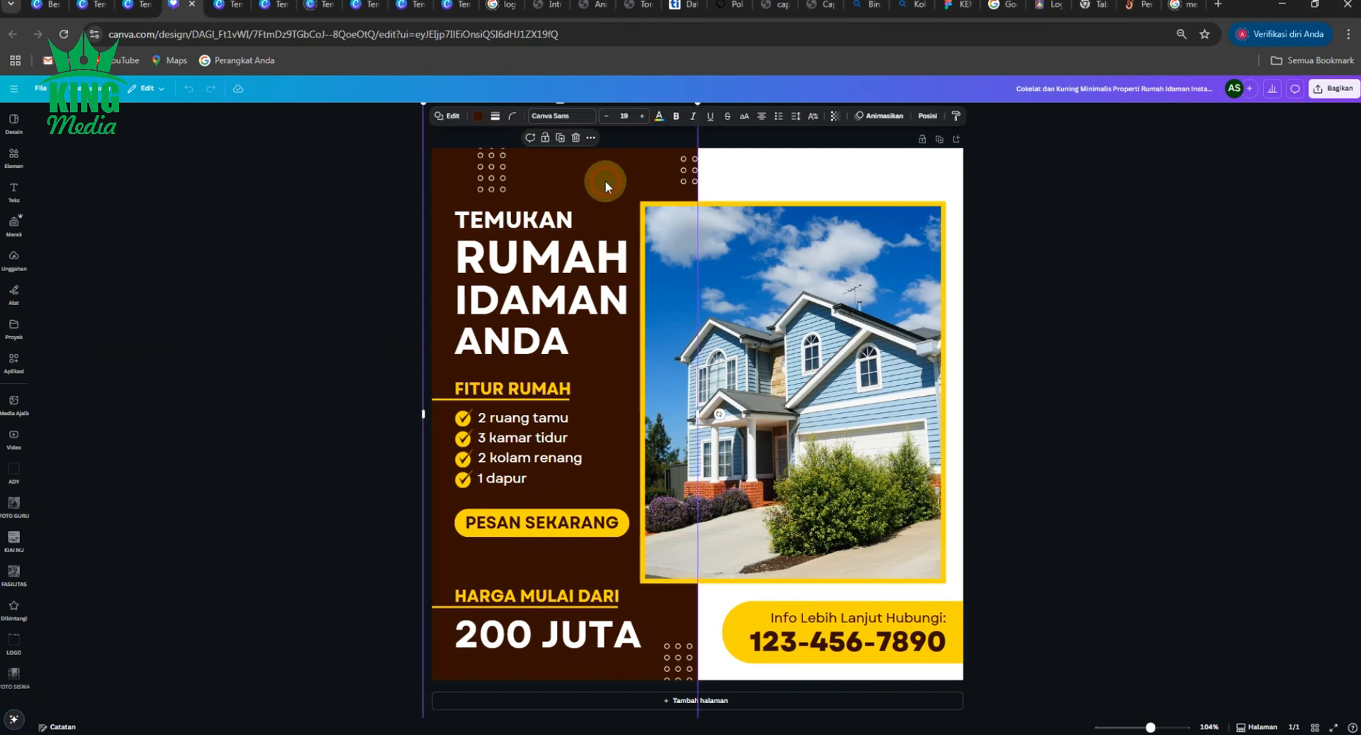
click(369, 227)
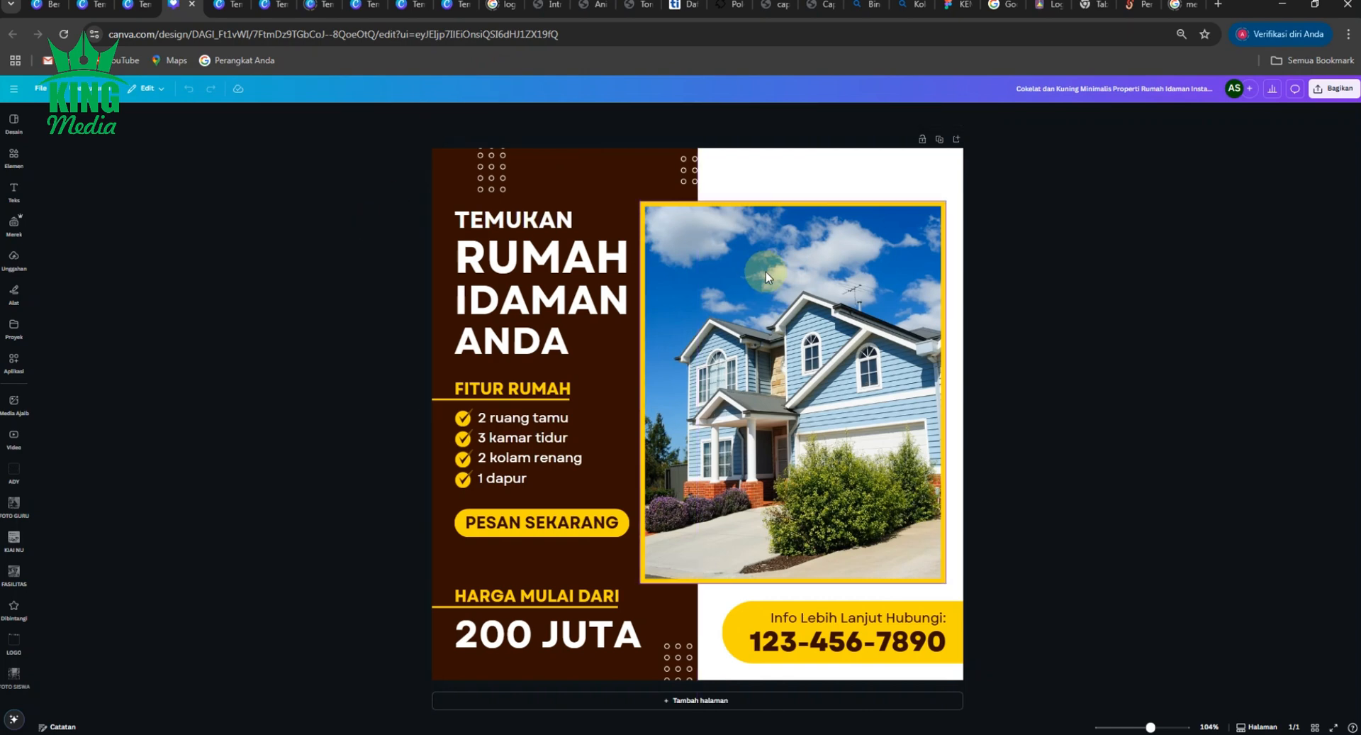
click(797, 286)
key(Delete)
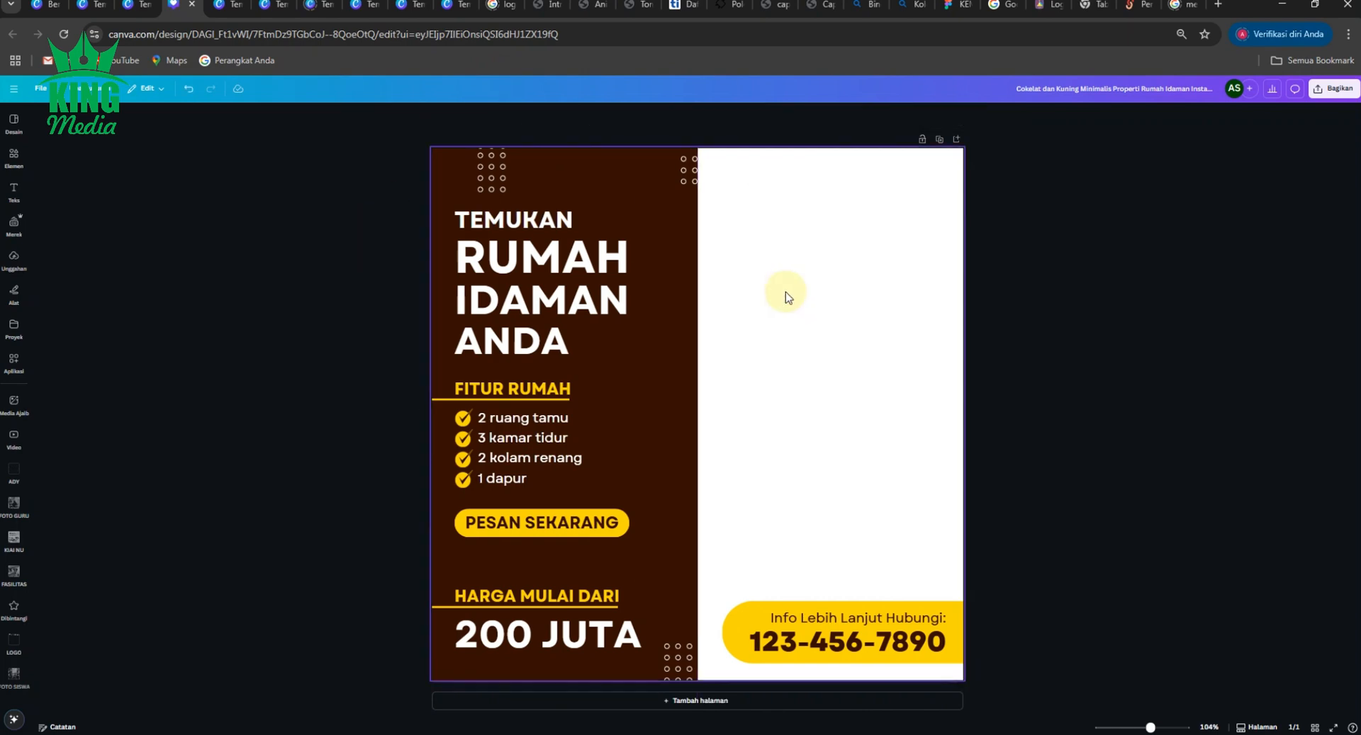
key(ctrl+z)
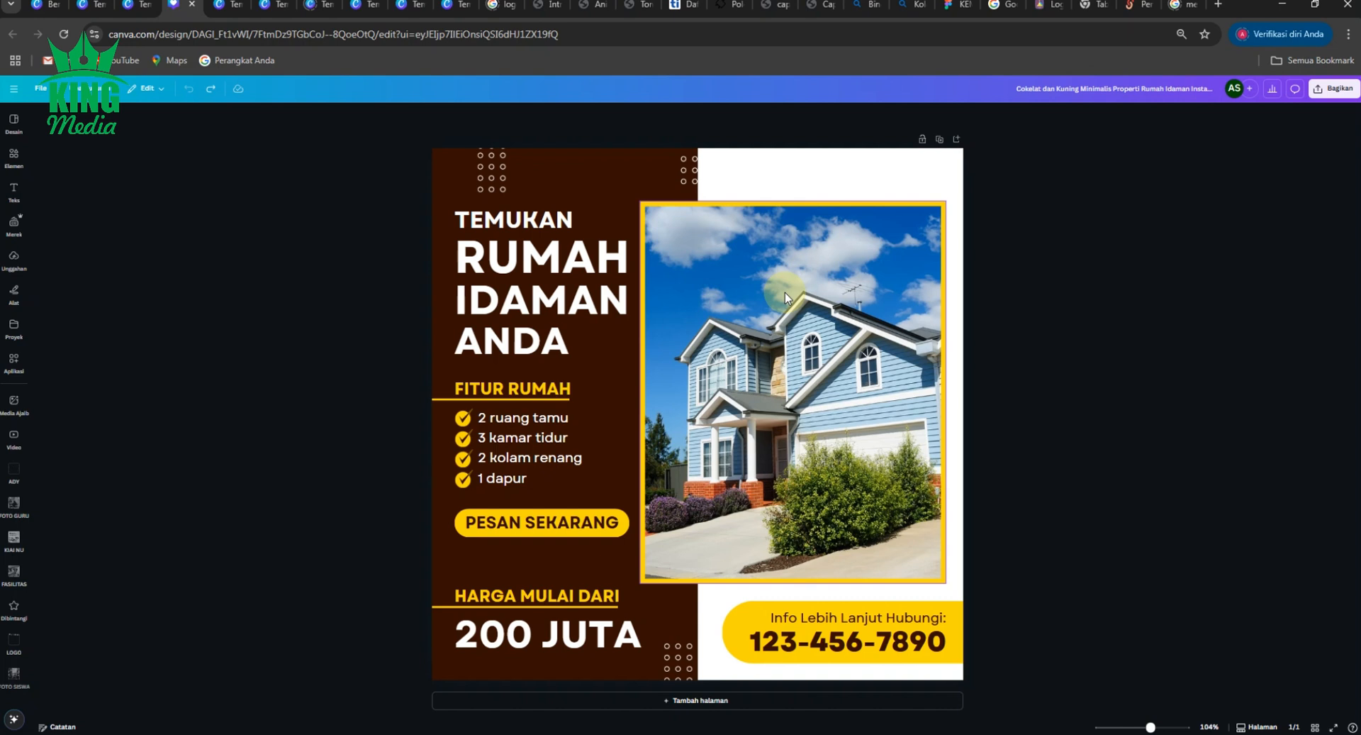
- Open the house photo's right-click options and dismiss them without changes
click(719, 297)
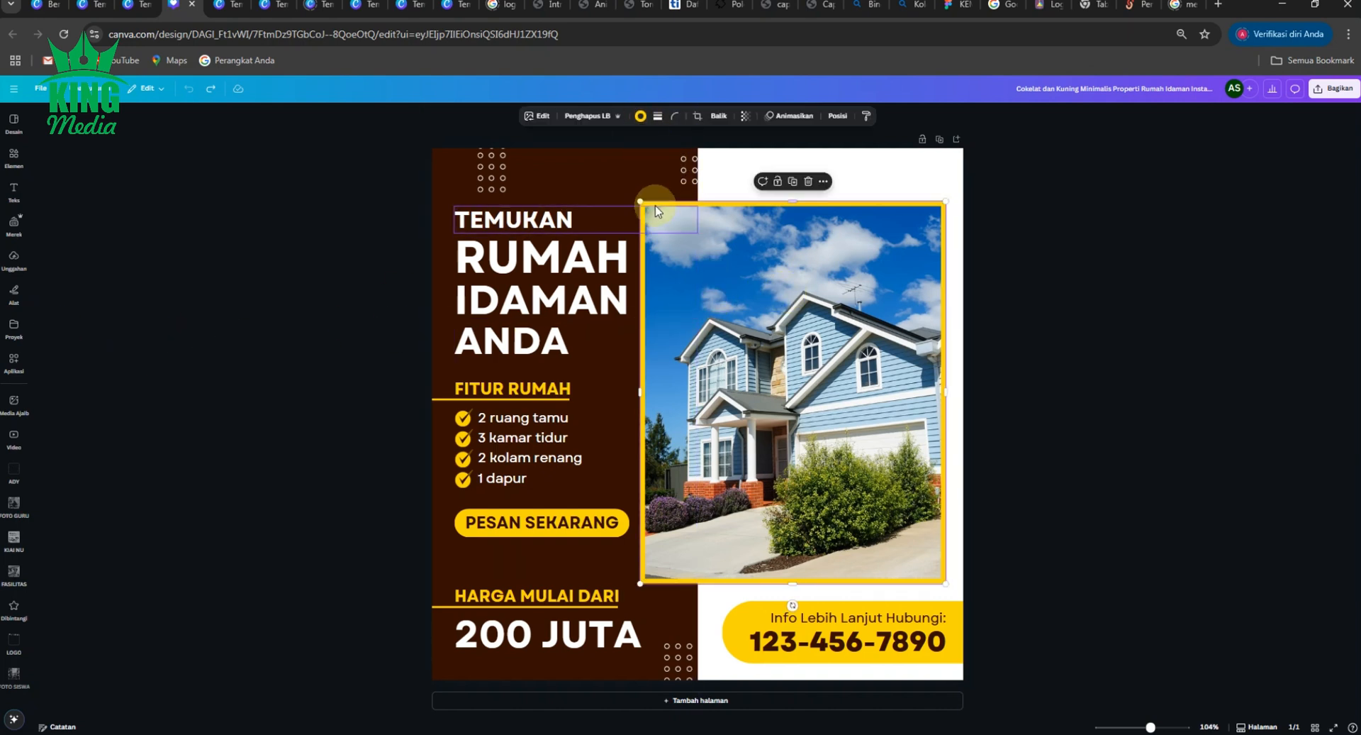
right_click(746, 282)
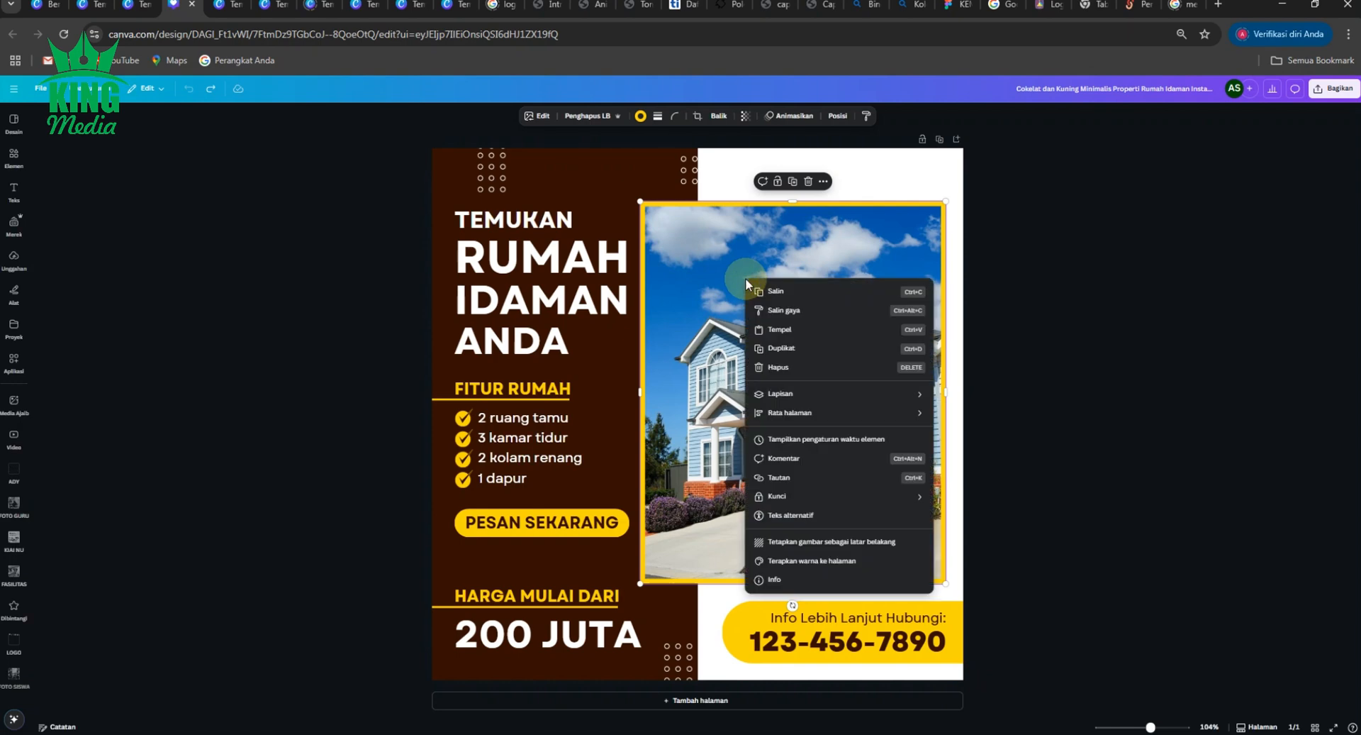
click(1115, 353)
click(1066, 319)
click(798, 255)
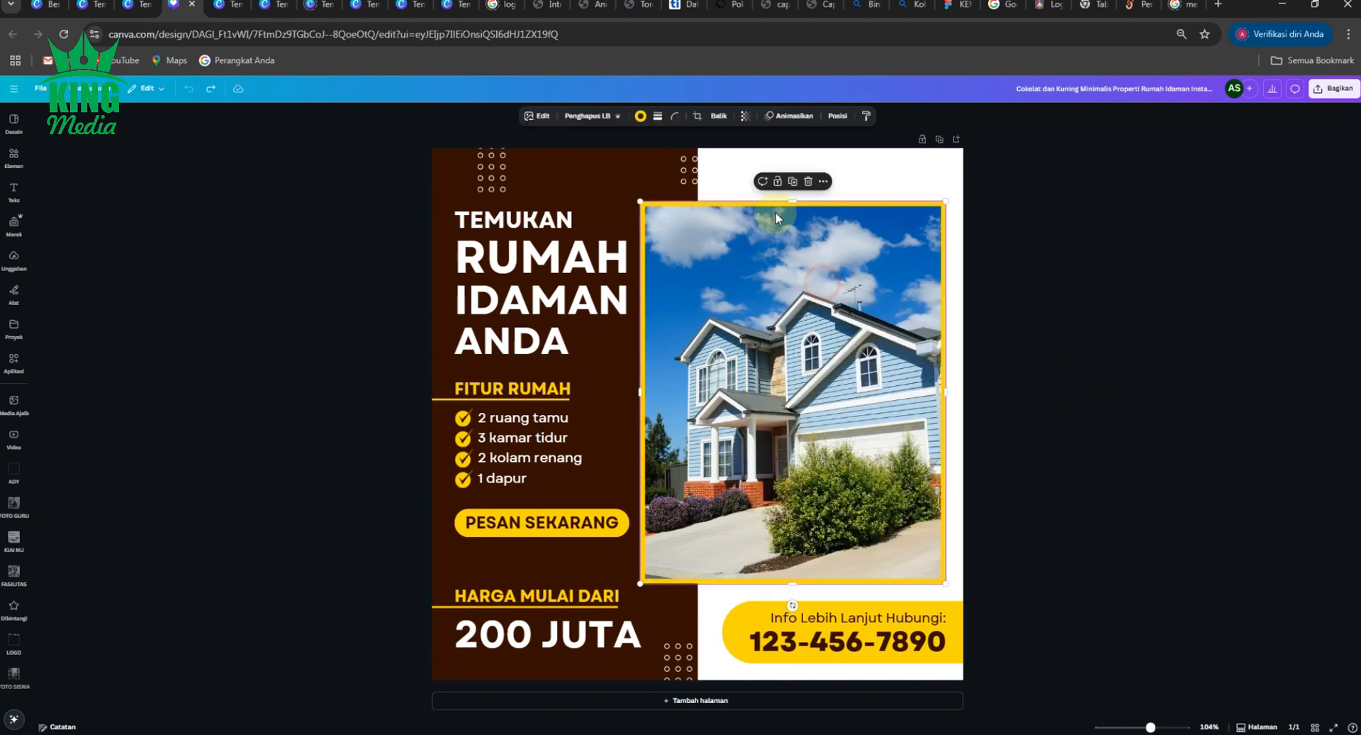
- Open the Elemen library, add a blue square, then delete it again
click(13, 156)
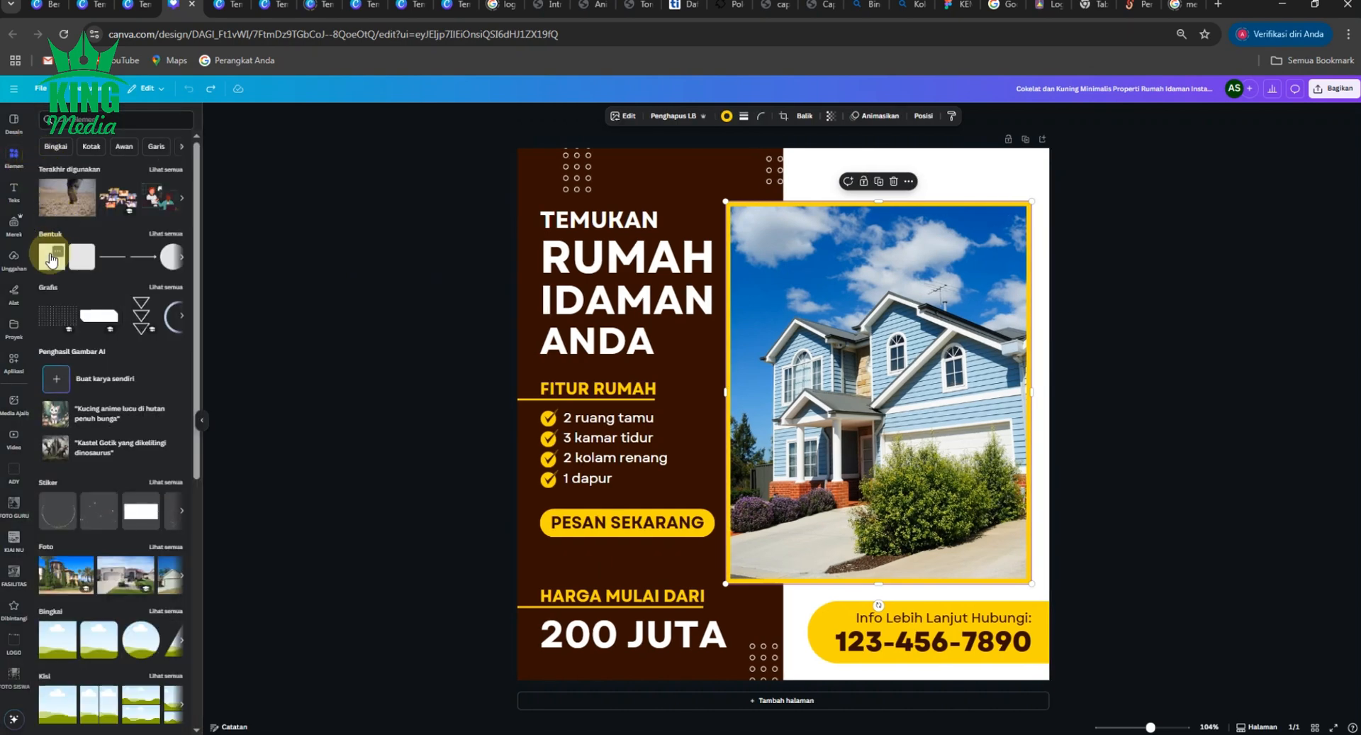
click(51, 257)
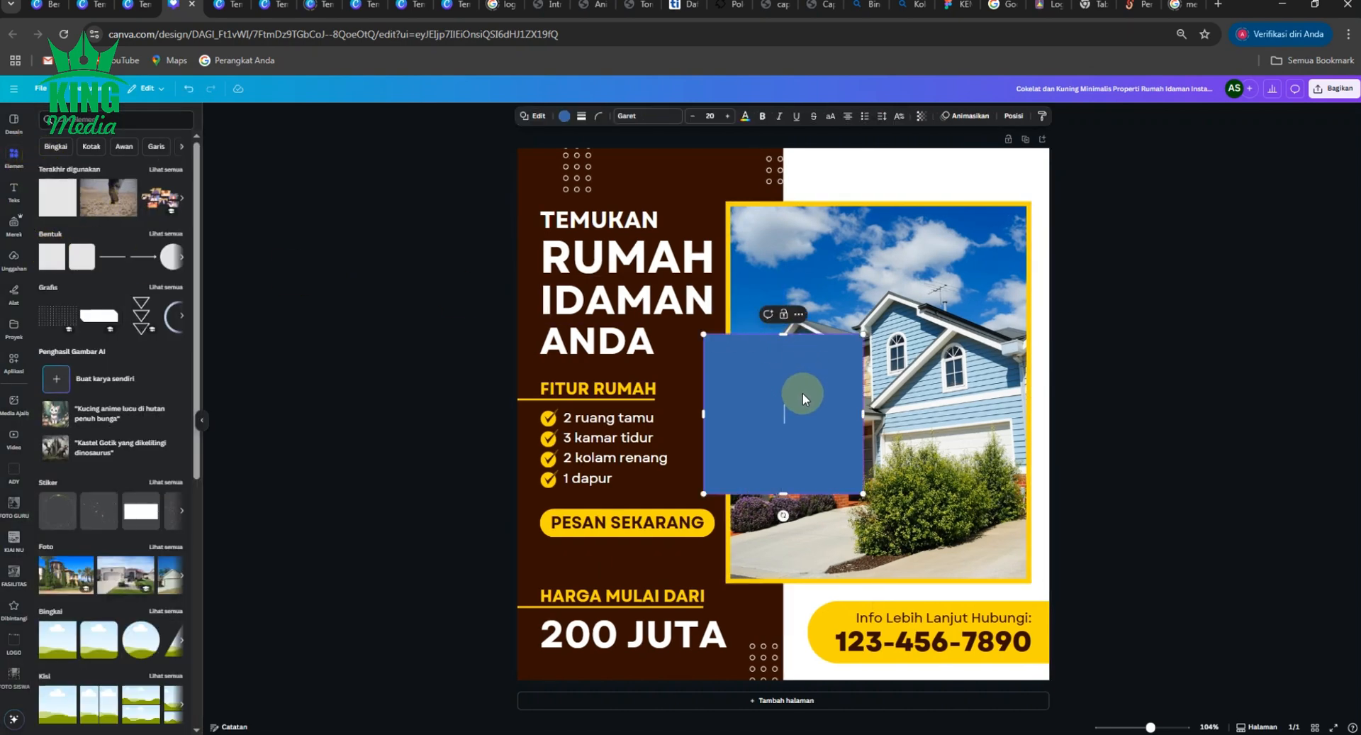
click(799, 316)
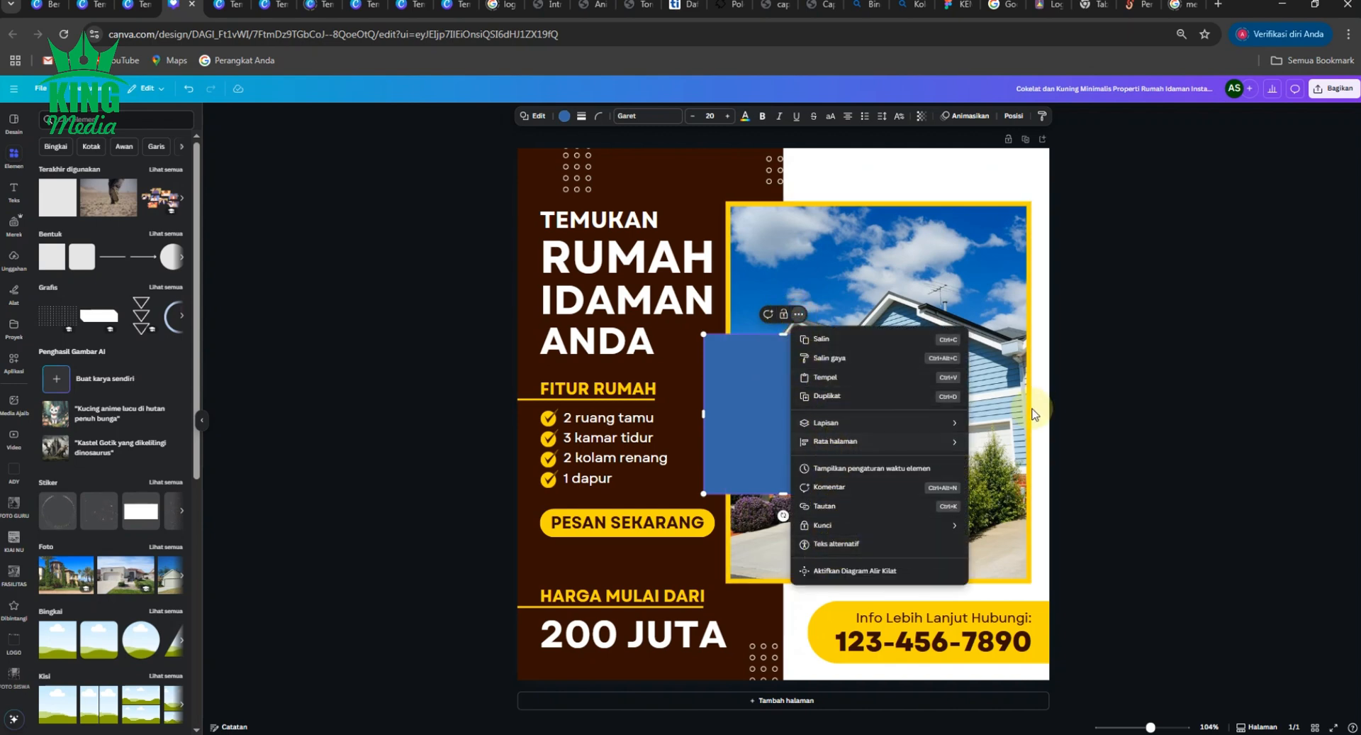
click(1109, 380)
click(803, 423)
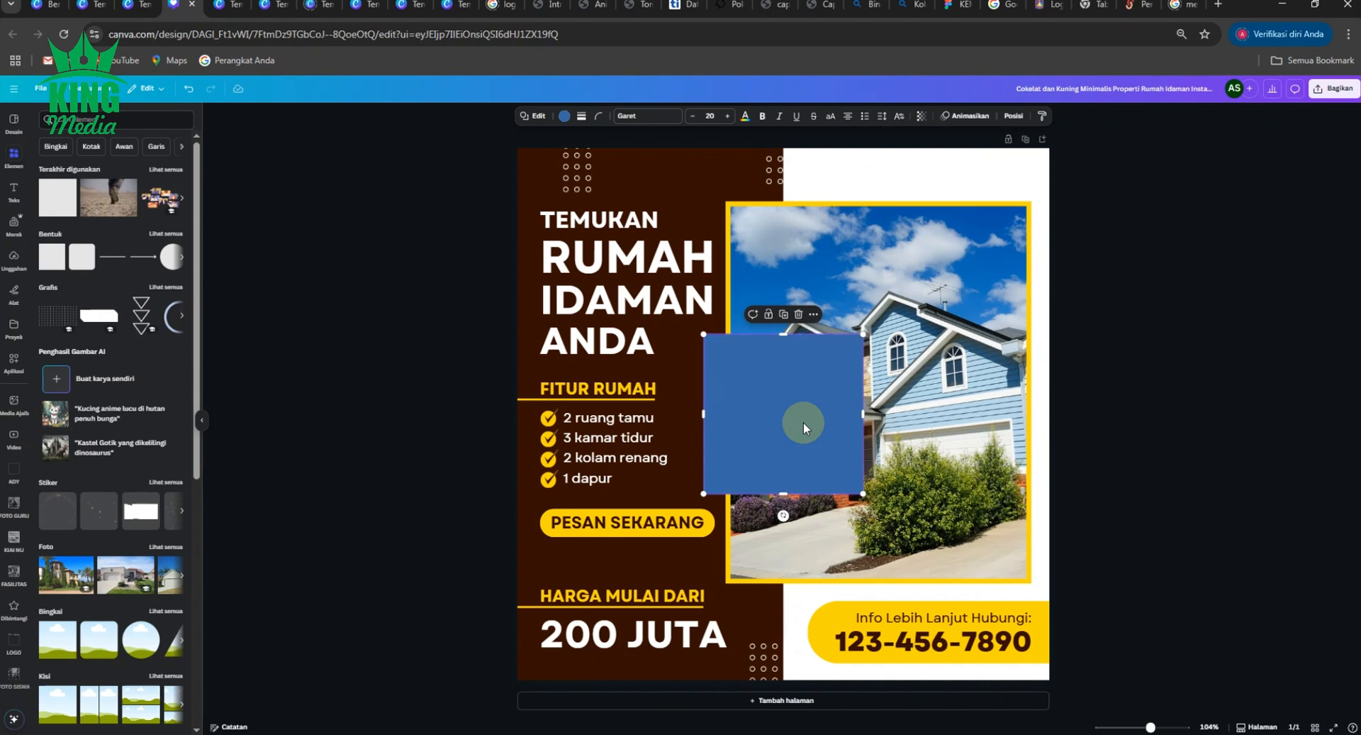
key(Delete)
- Add a landscape picture frame and align it to the yellow border's inner corner over the house photo
scroll(67, 536, down, 2)
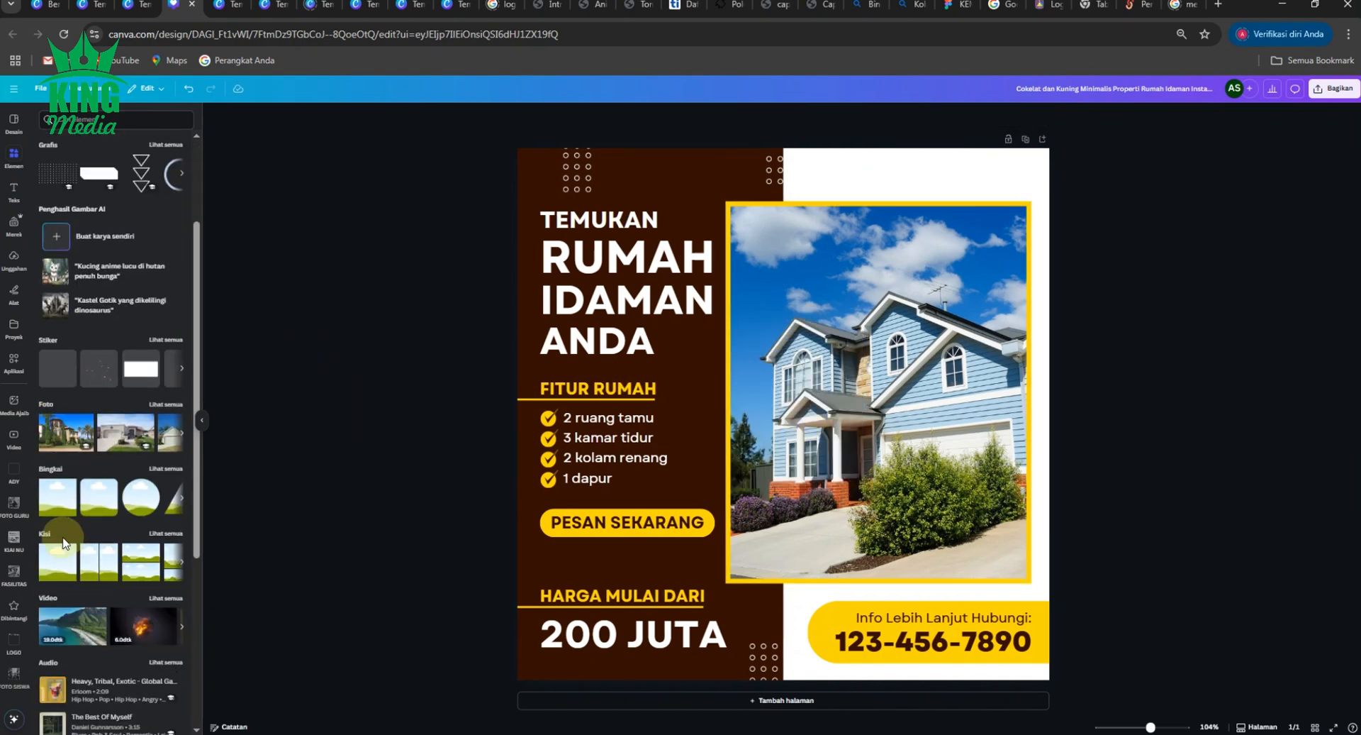
click(56, 495)
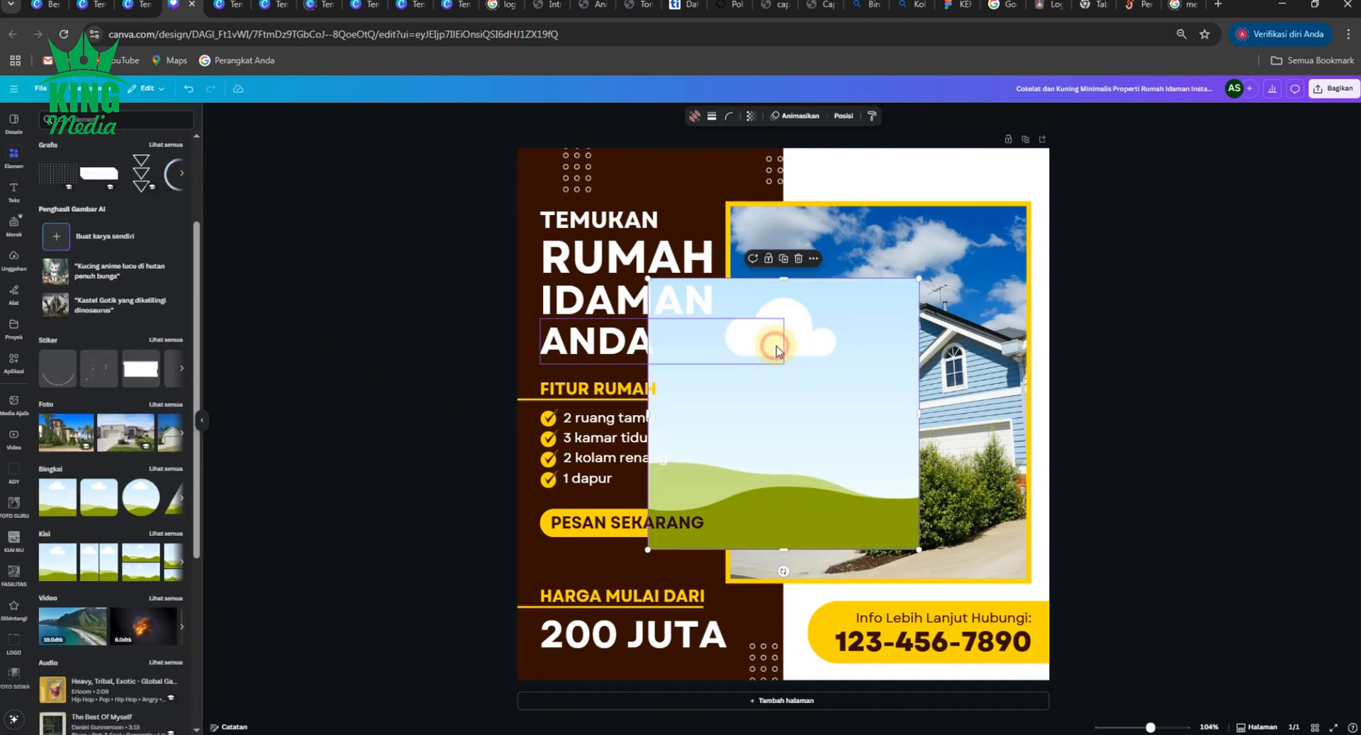
drag(778, 349, 856, 337)
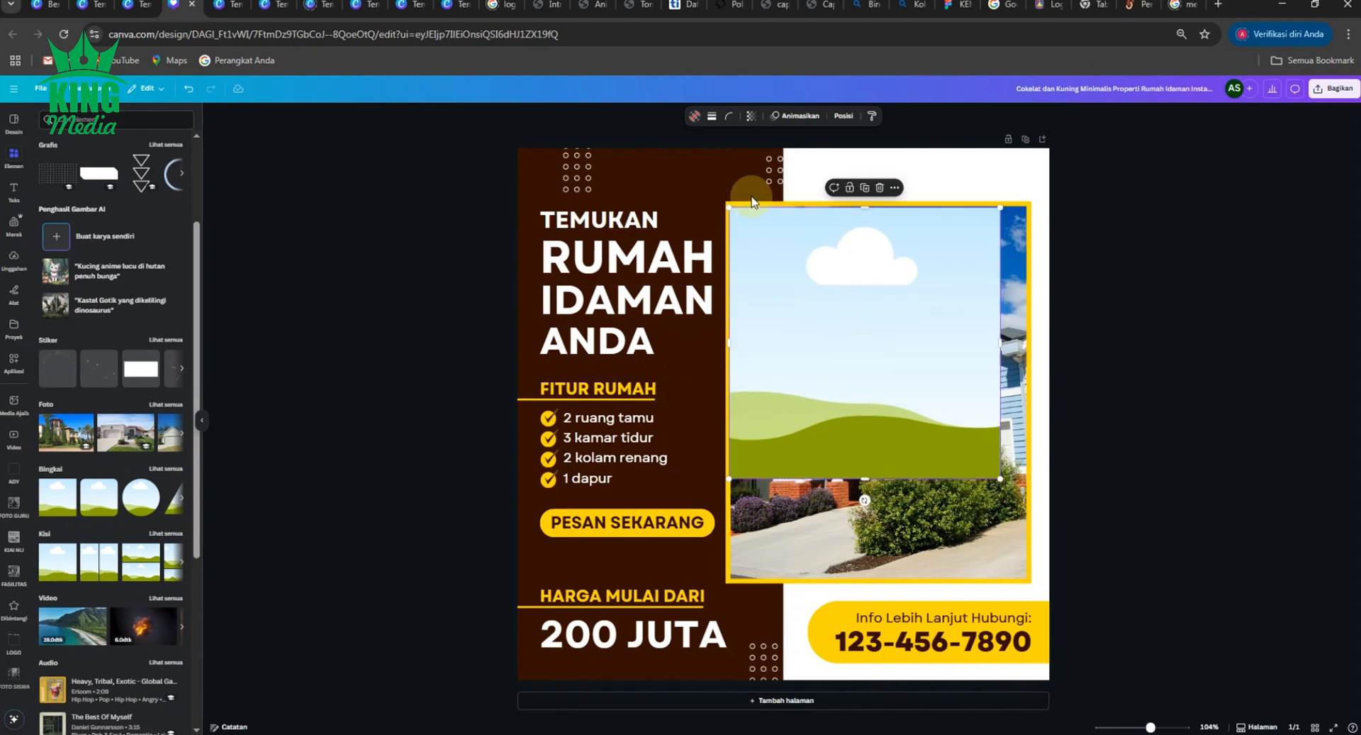
scroll(751, 200, up, 8)
drag(887, 316, 896, 313)
- Stretch the frame to the yellow border's right and bottom edges
scroll(897, 313, down, 8)
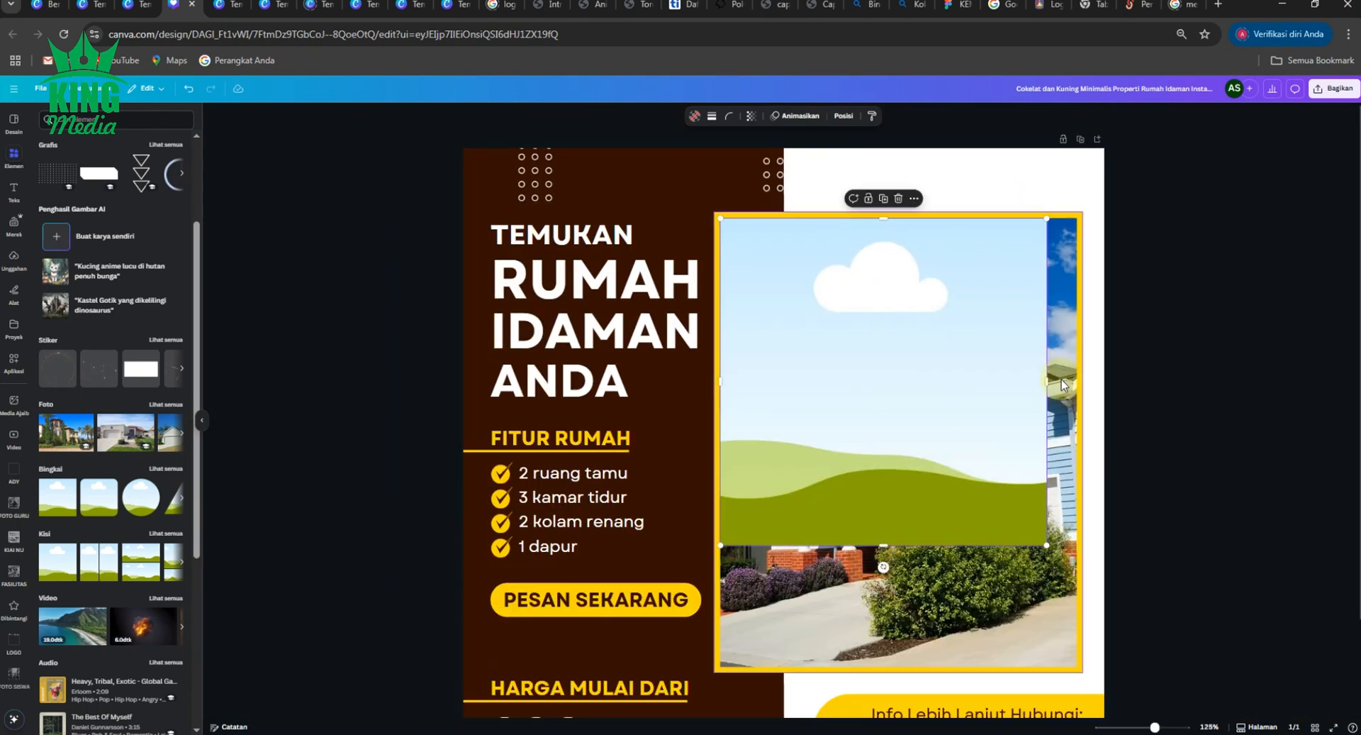
drag(1048, 380, 1075, 374)
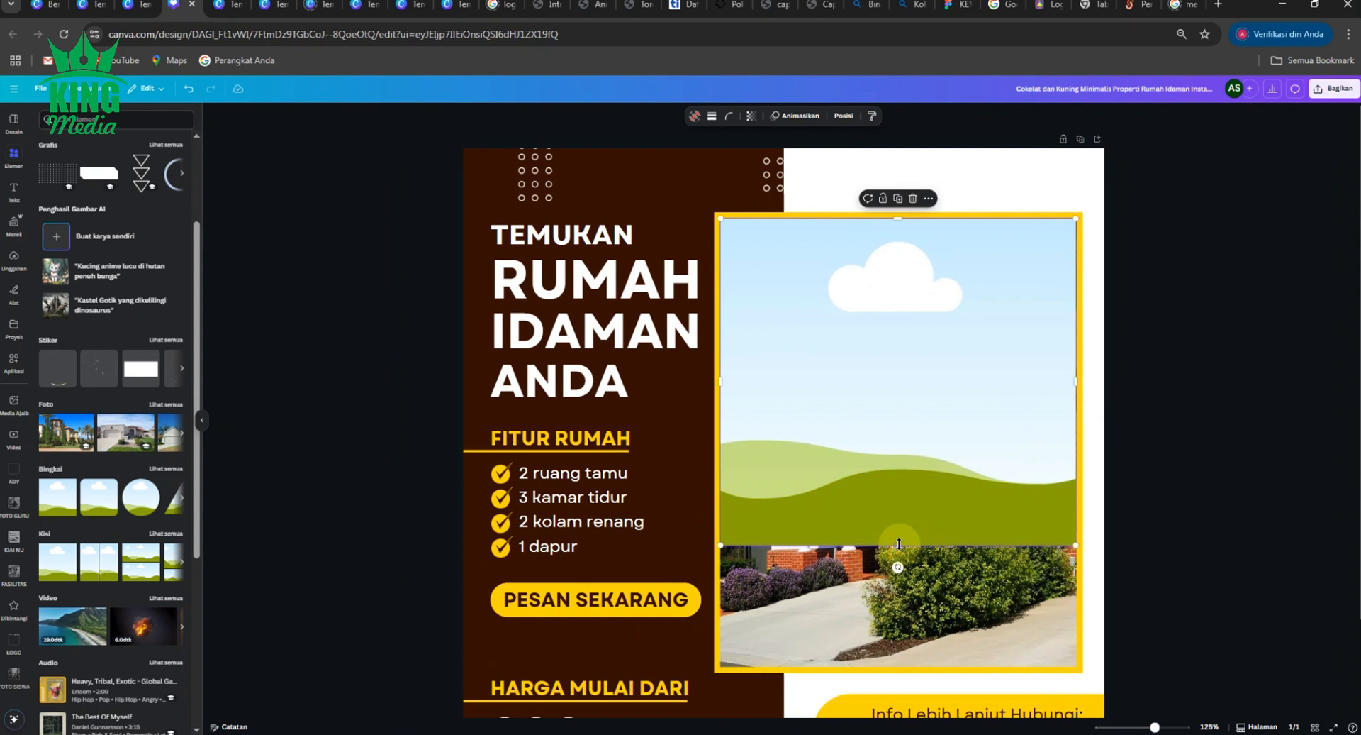
drag(898, 545, 903, 665)
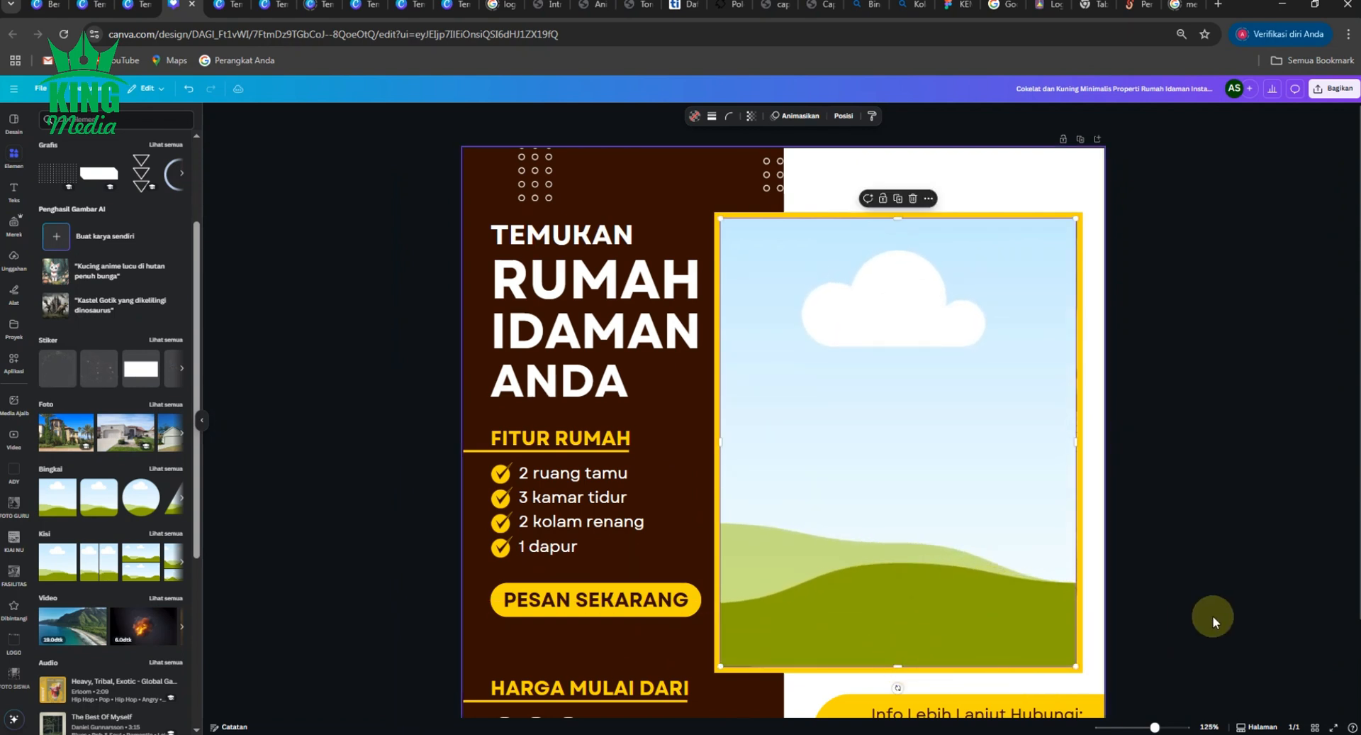
click(1217, 611)
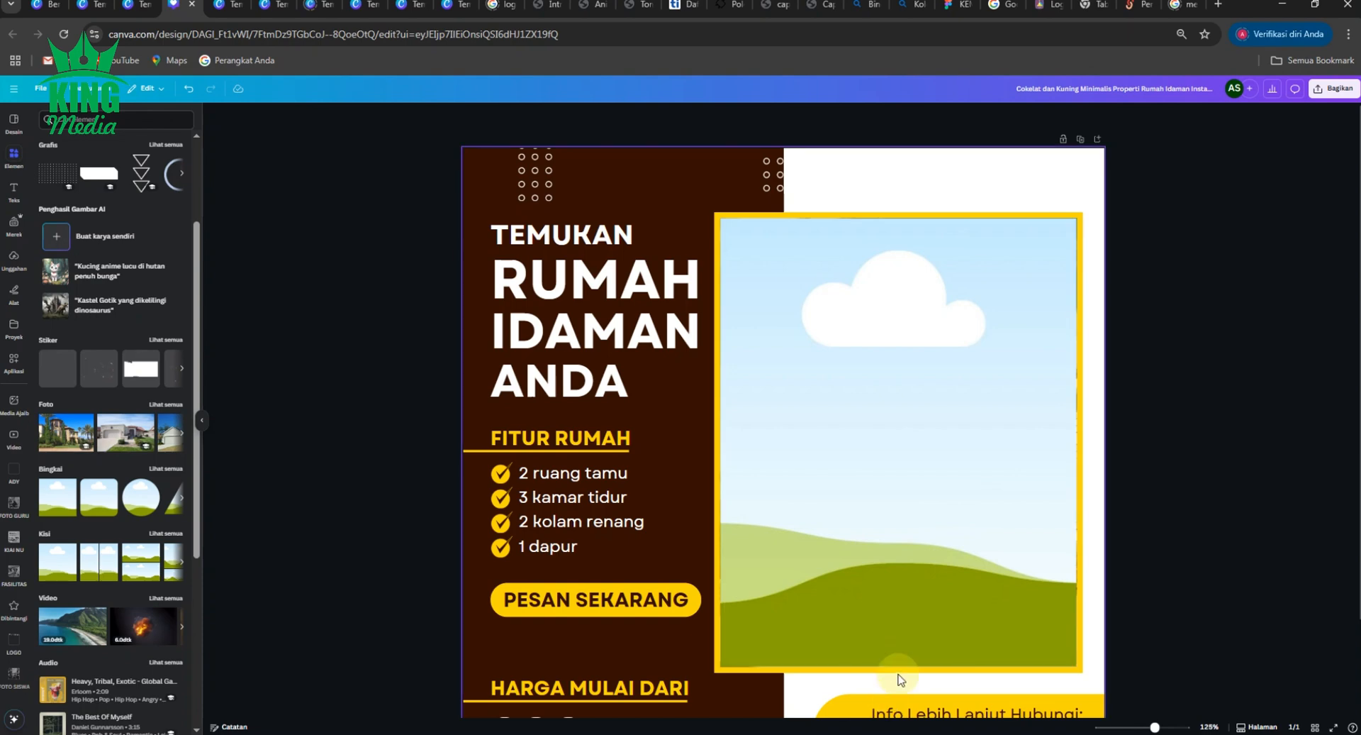
scroll(904, 643, up, 5)
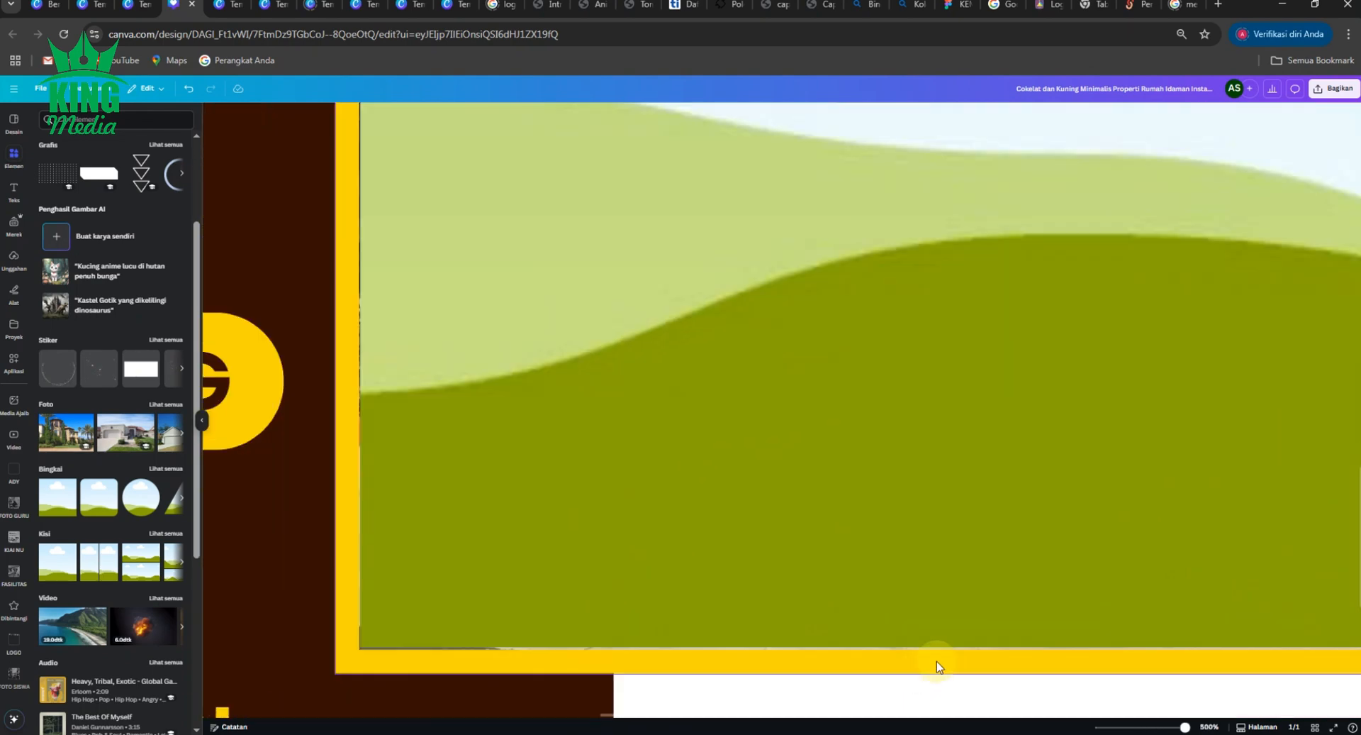
scroll(937, 661, down, 5)
scroll(1040, 637, down, 2)
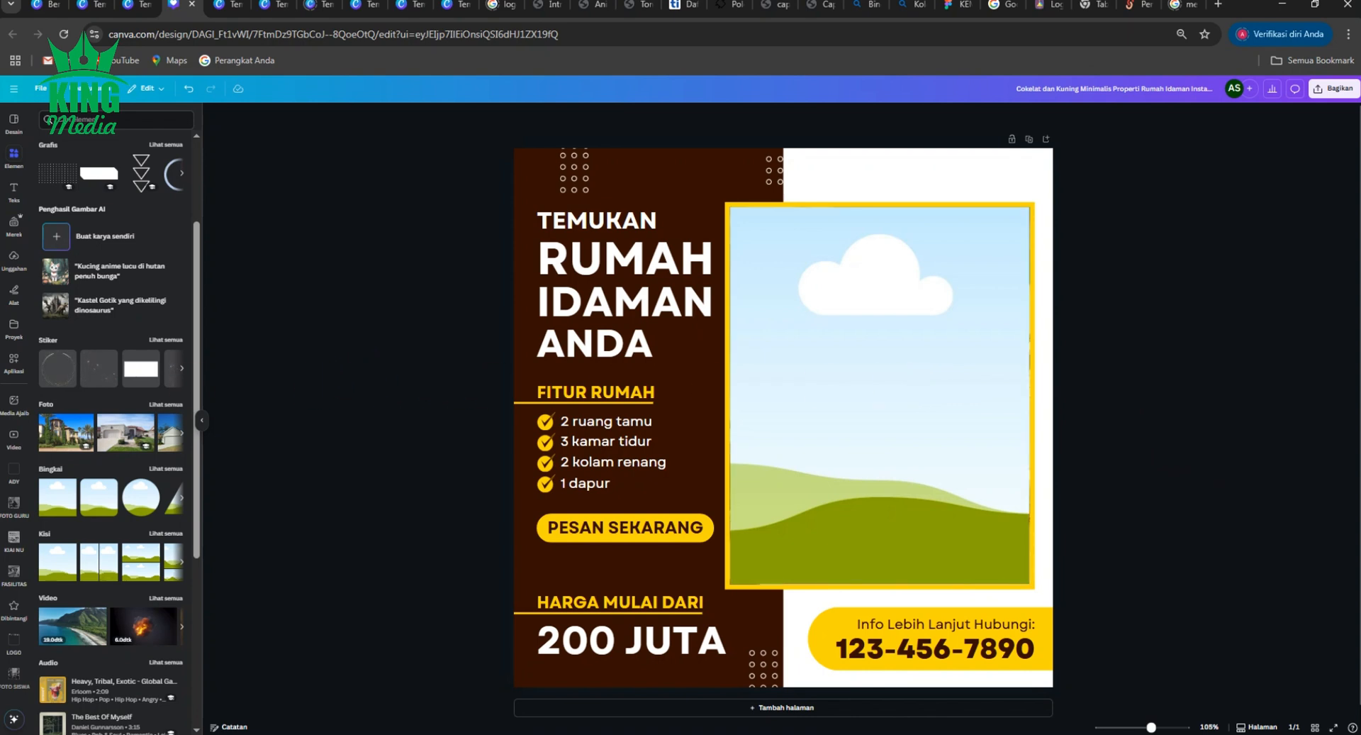
- Drop the batik-outfit photo from the desktop into the yellow-bordered frame and confirm the crop
click(182, 733)
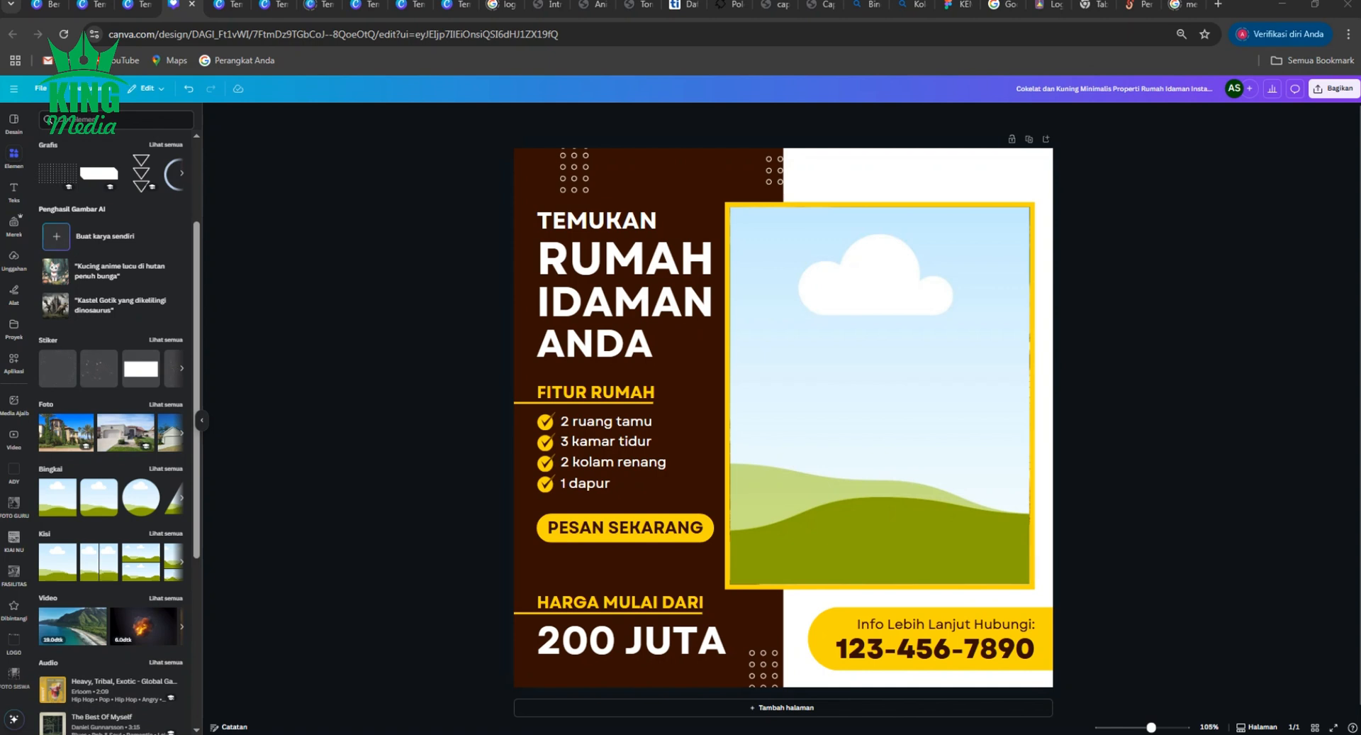
drag(228, 395, 1039, 344)
drag(783, 333, 880, 328)
double_click(882, 327)
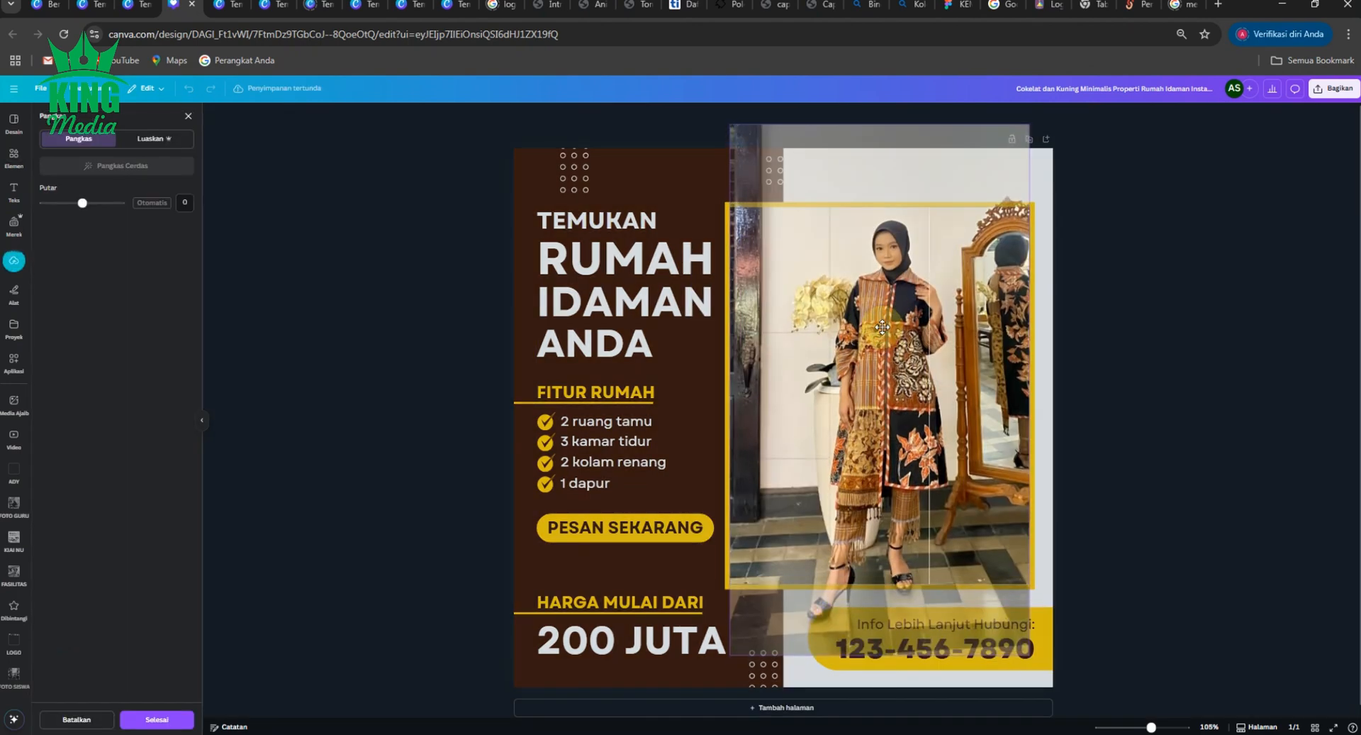
click(1192, 352)
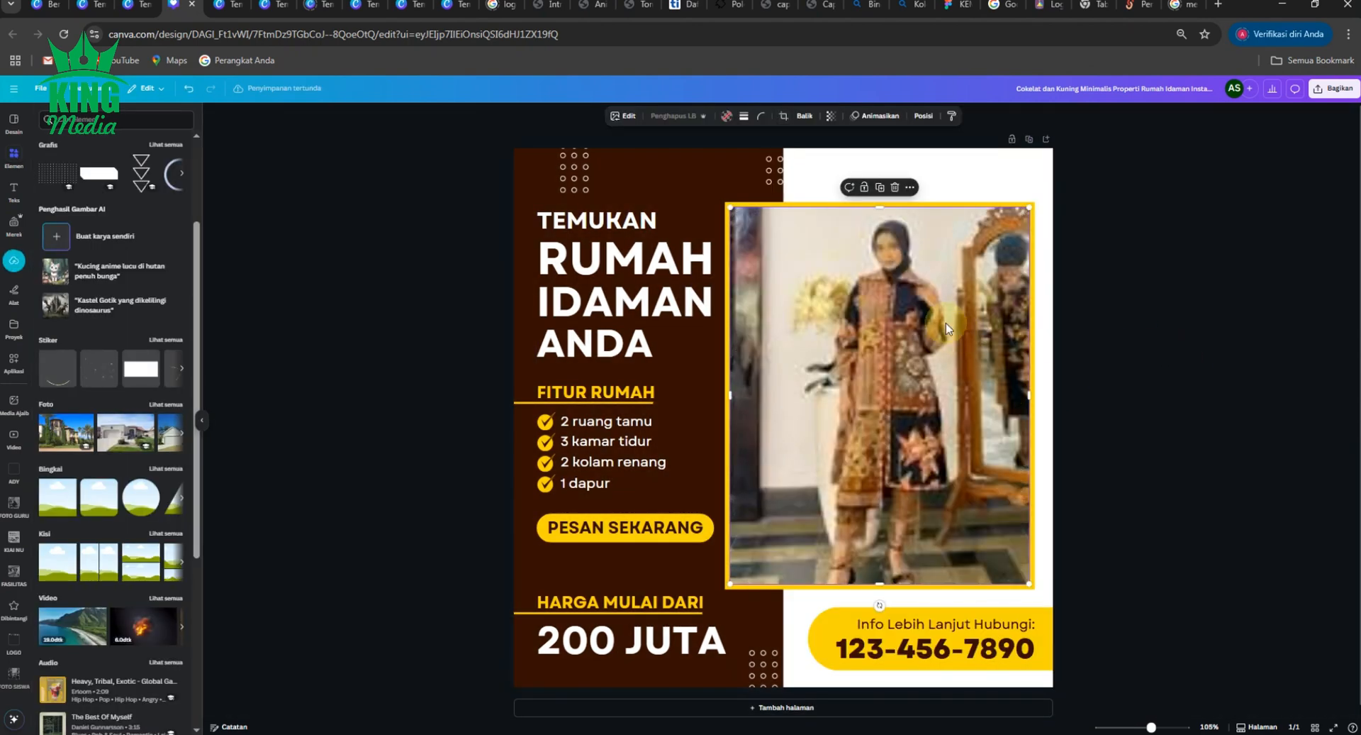
click(1185, 279)
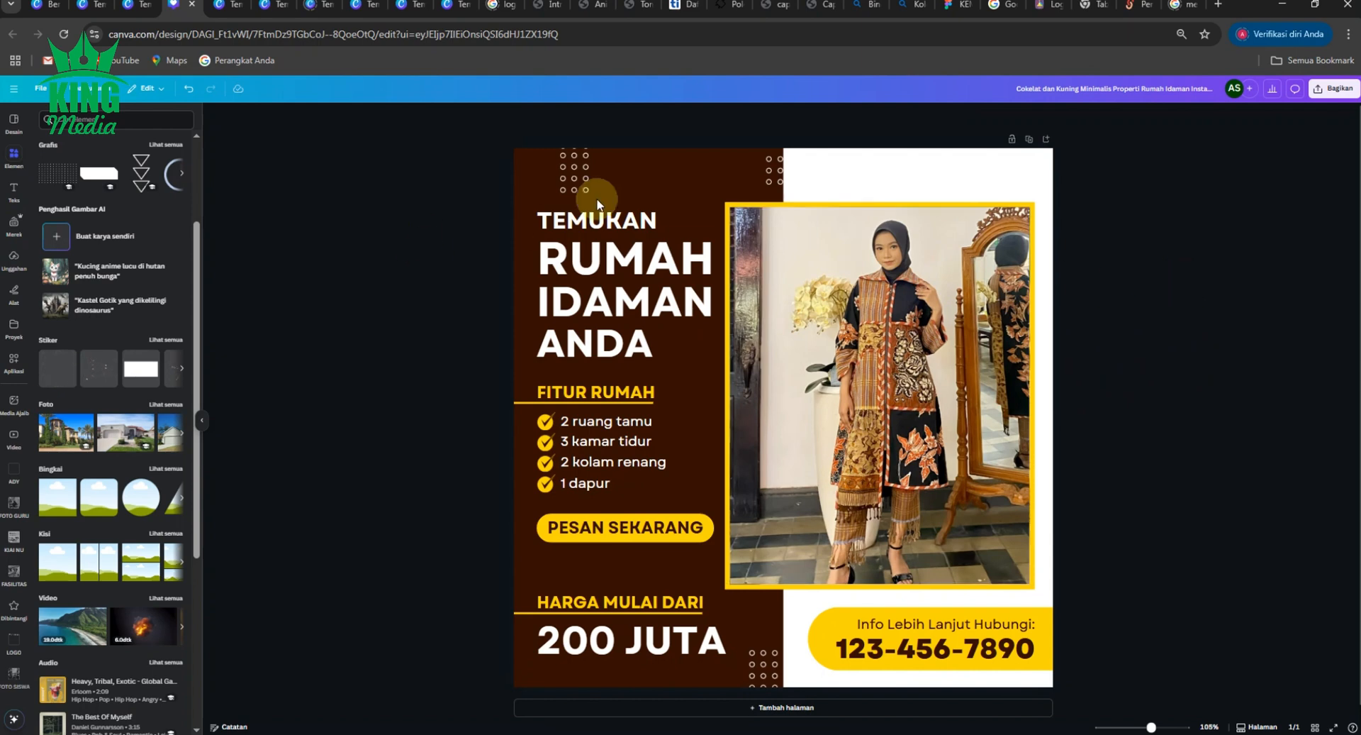
click(653, 167)
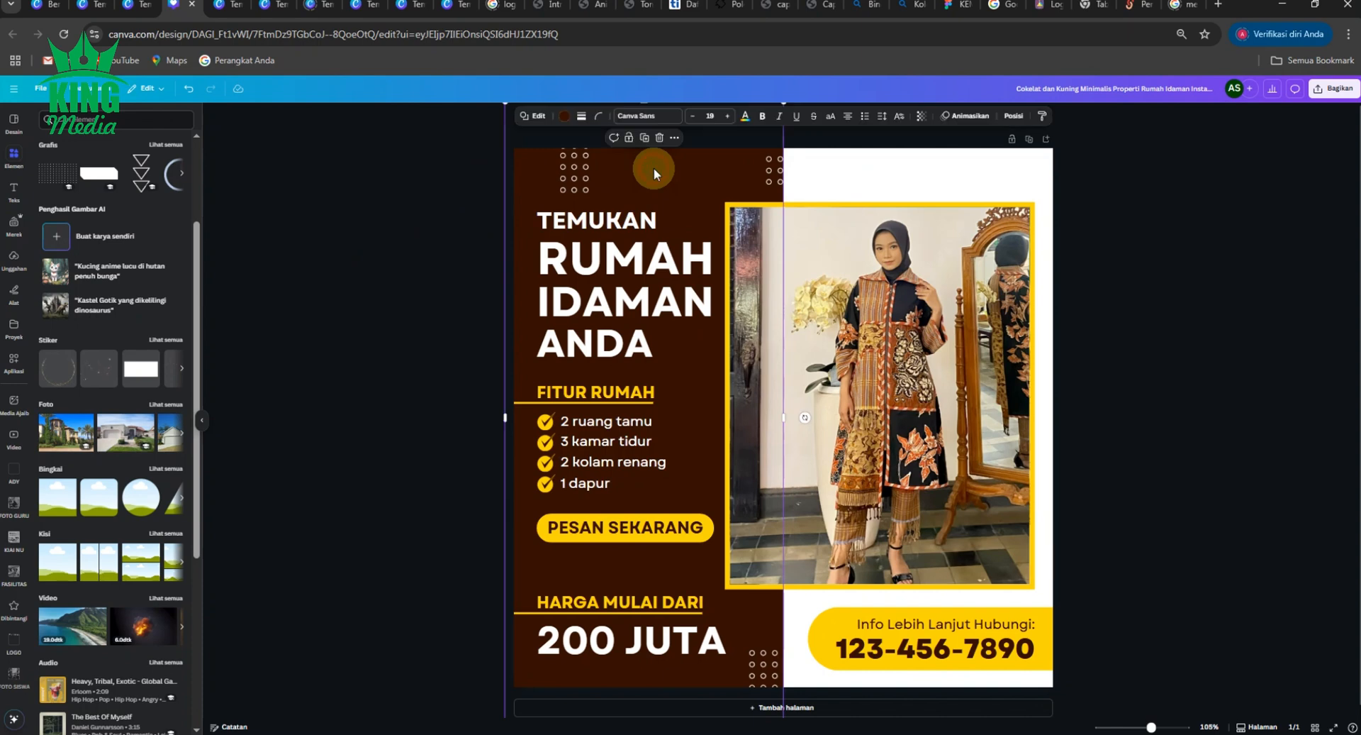
click(363, 247)
click(653, 166)
click(392, 190)
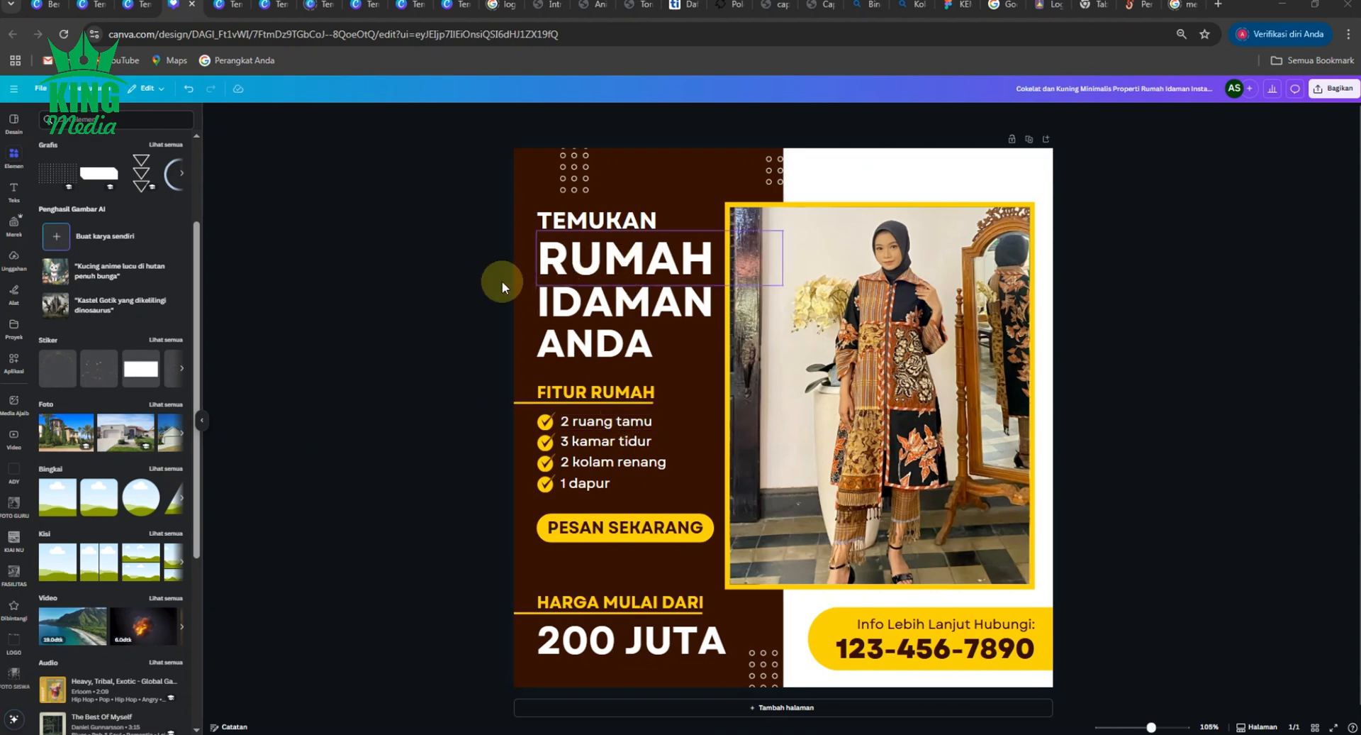
- Turn off all caps on the RUMAH, IDAMAN and ANDA heading text
click(535, 266)
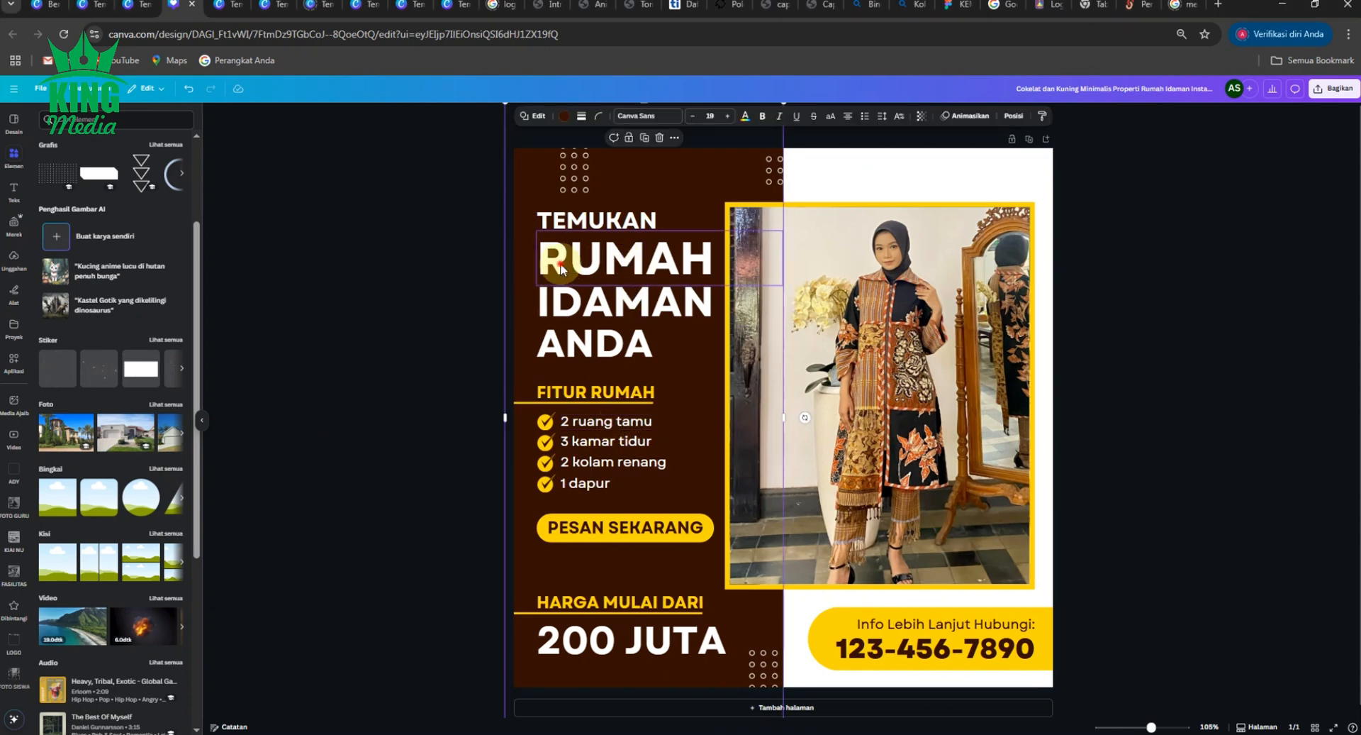
click(767, 116)
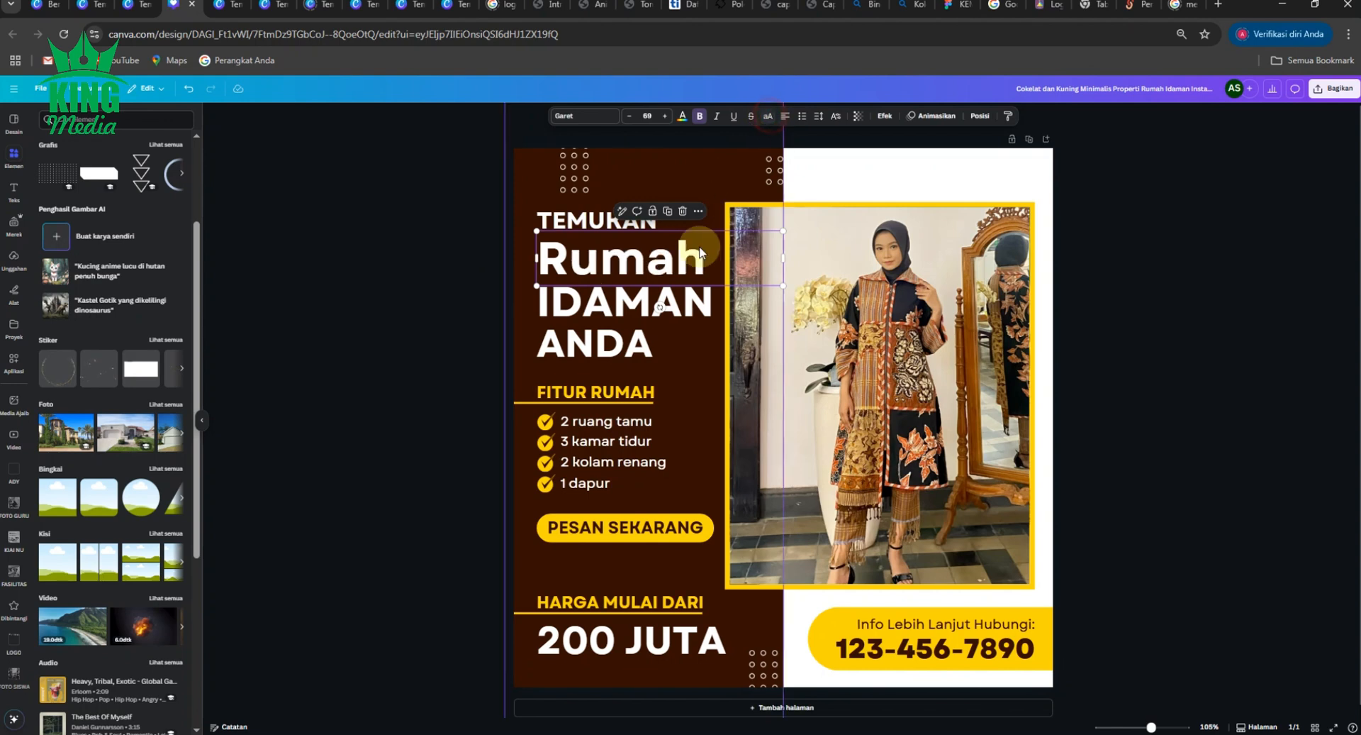
click(643, 298)
click(767, 115)
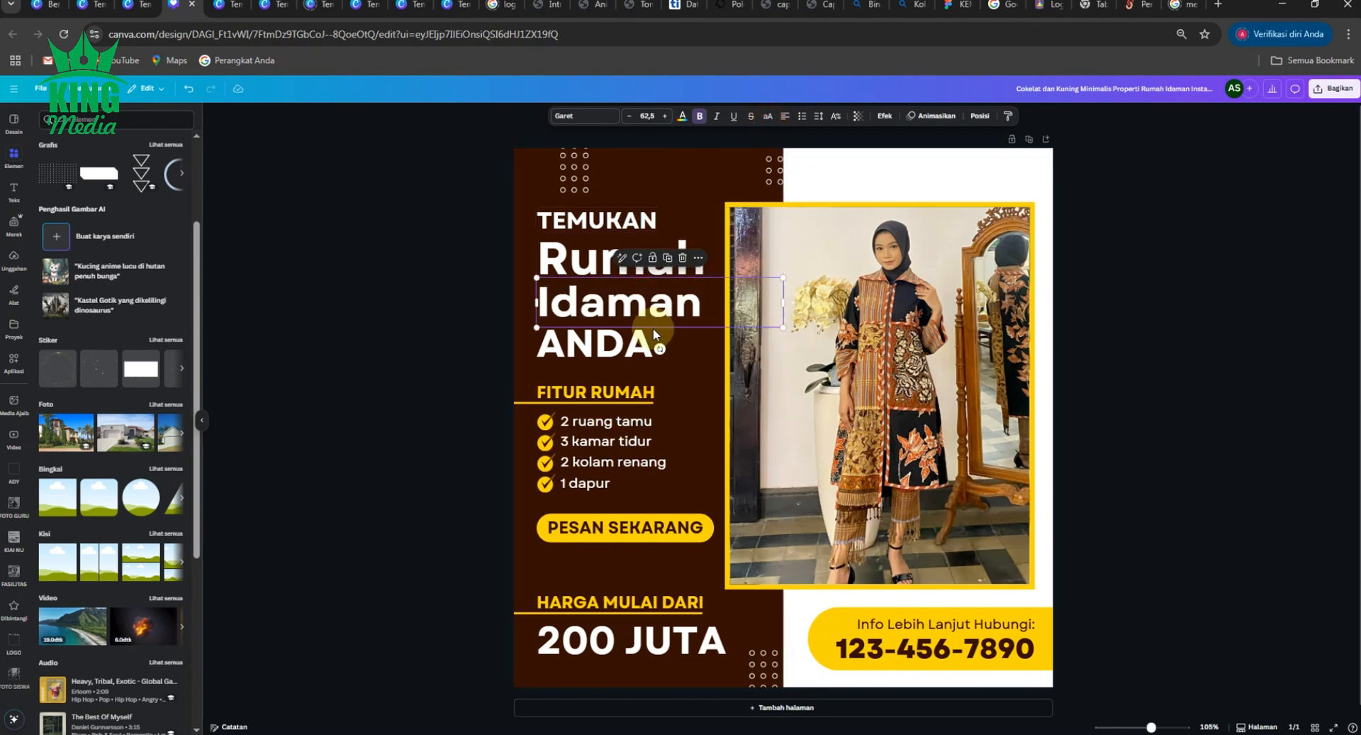
click(767, 116)
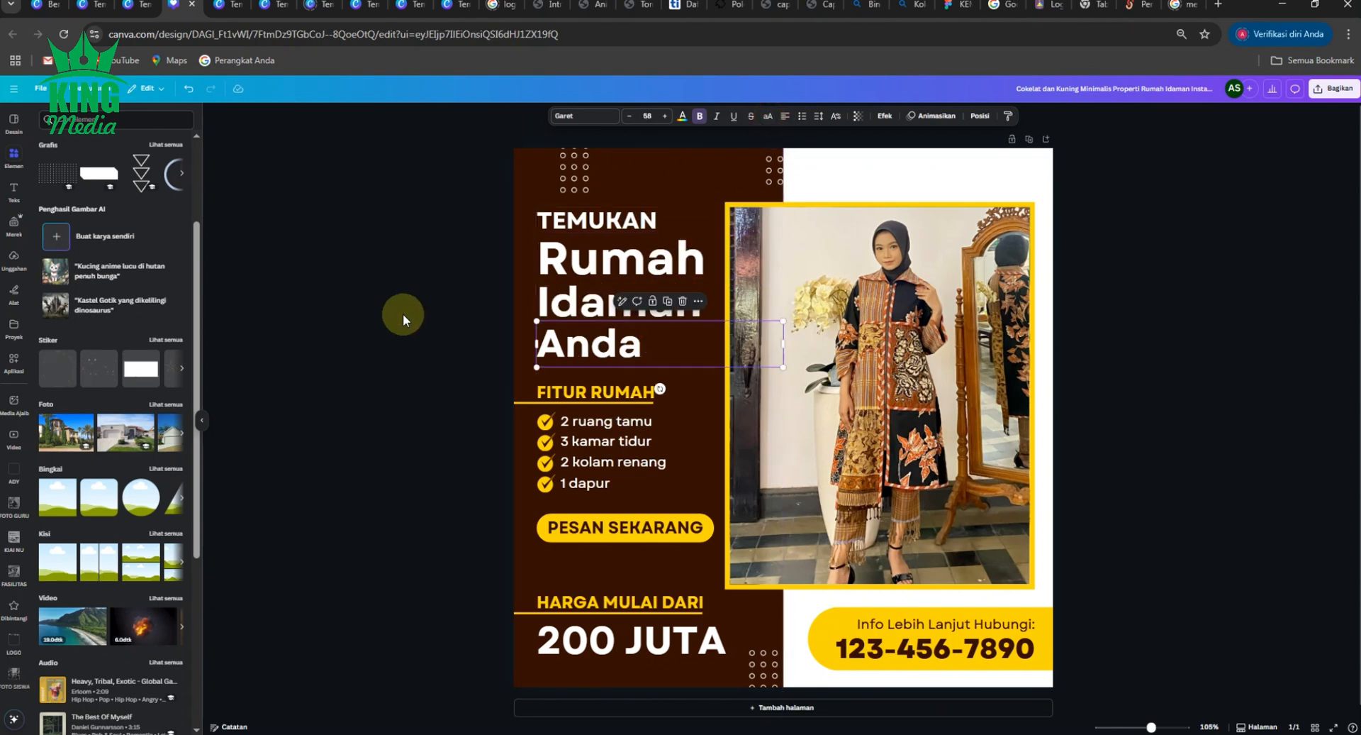
click(403, 315)
- Replace 'Rumah' with the student's full name and move it to the page's right edge
click(544, 274)
double_click(559, 264)
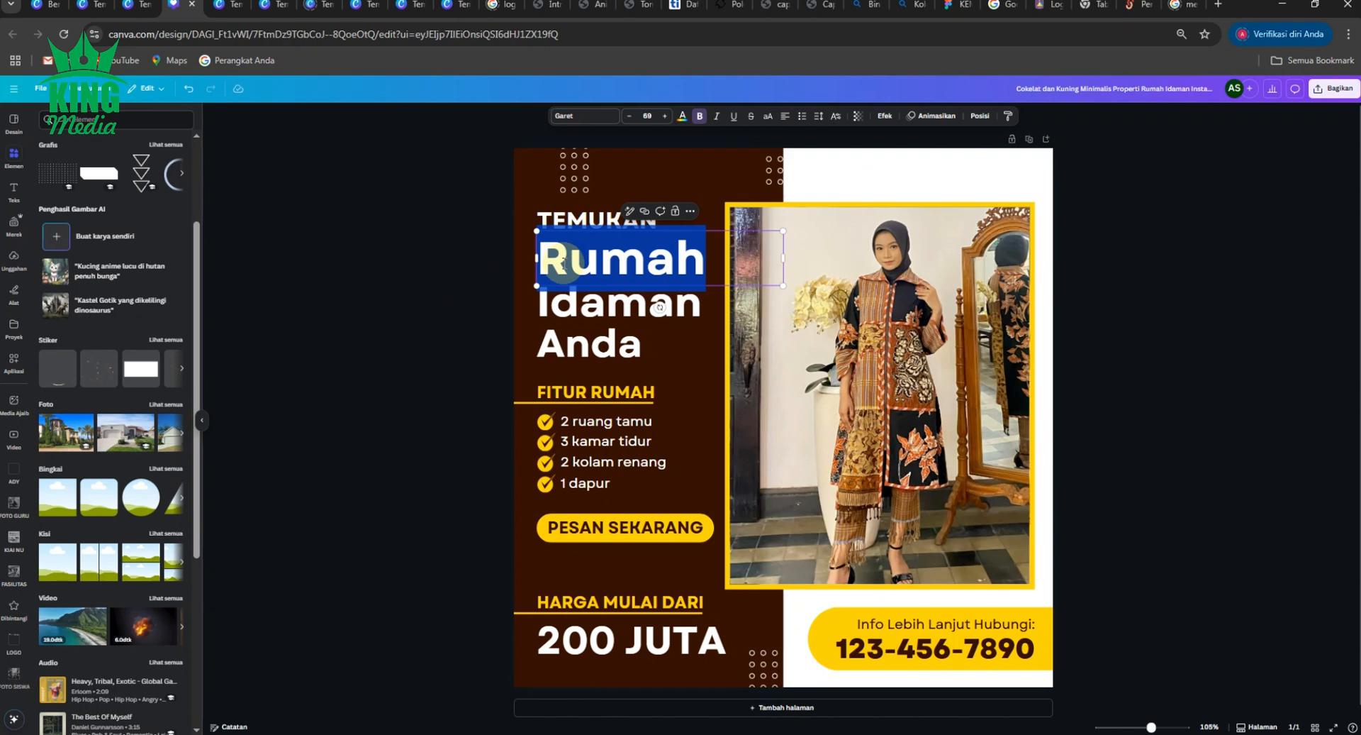
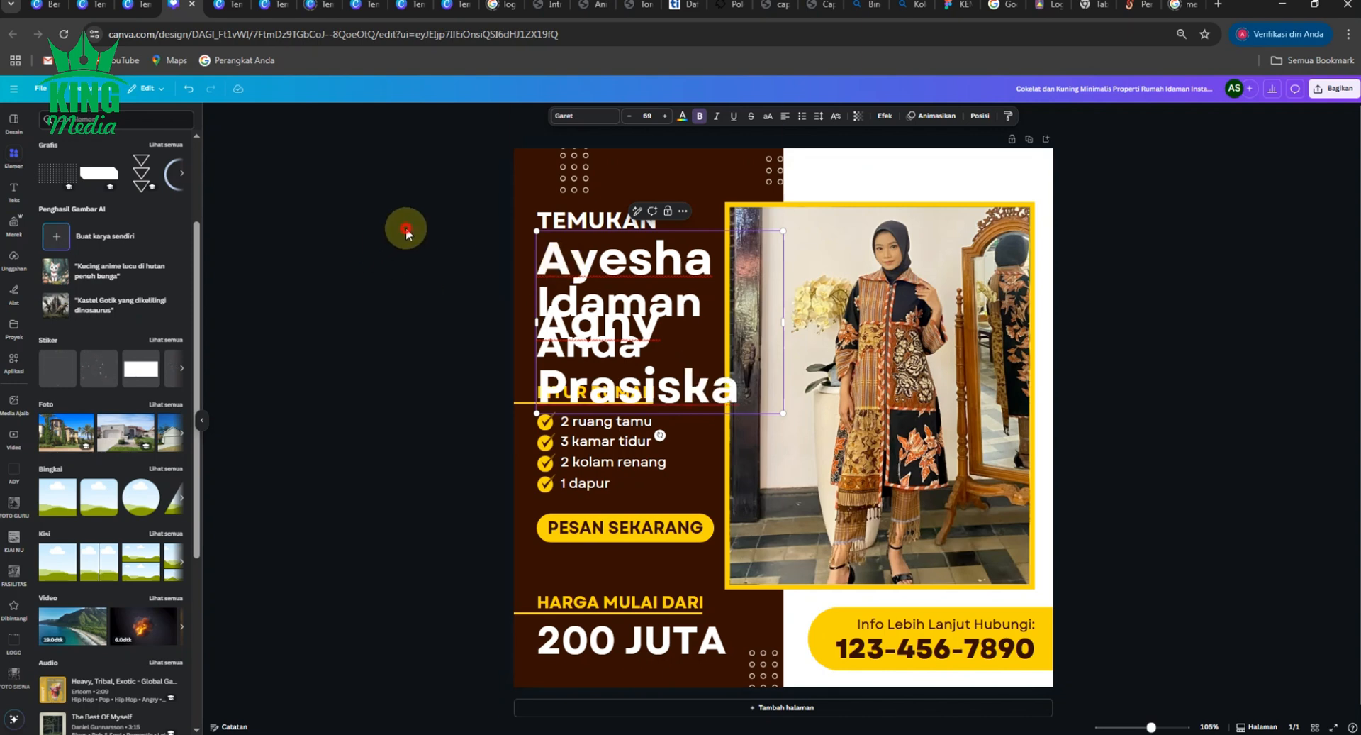
click(407, 232)
click(556, 253)
drag(728, 206, 1191, 132)
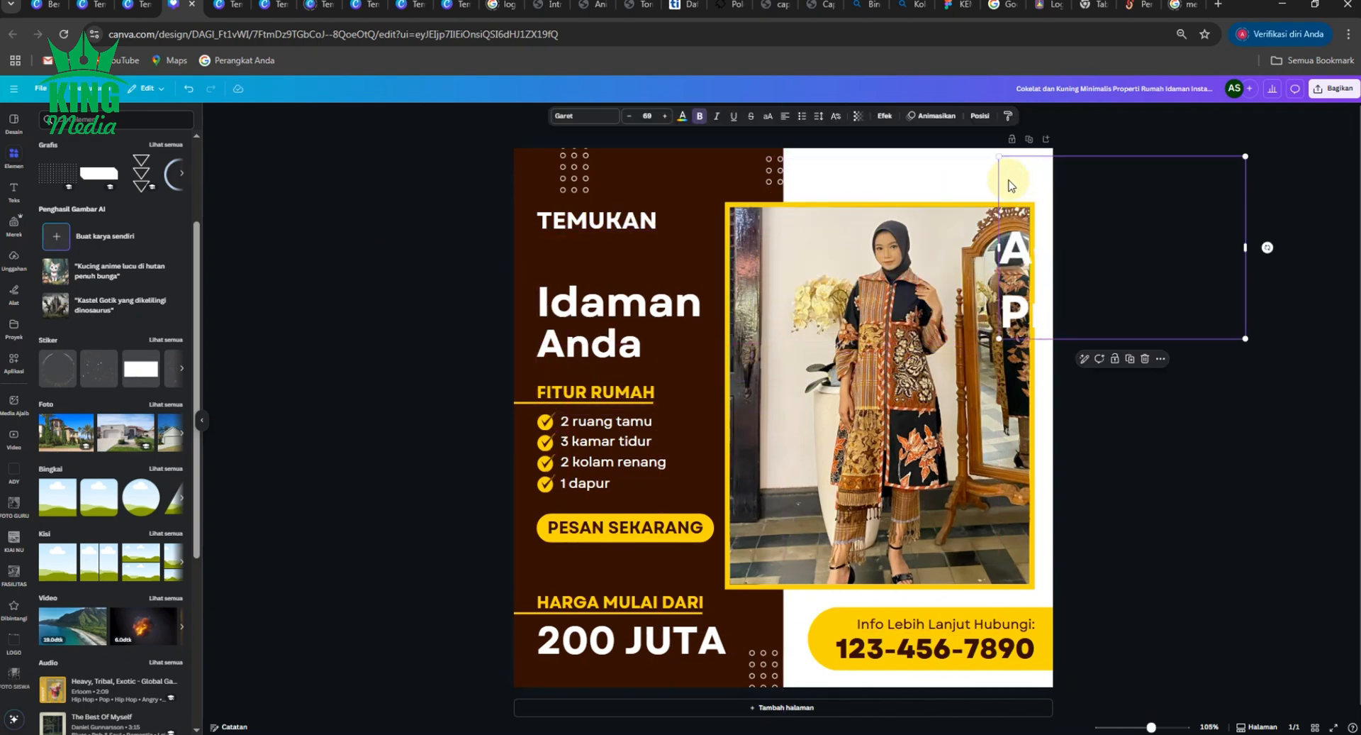
- Move 'Idaman Anda' aside, set the name's line spacing to 0.89, and place it below TEMUKAN
click(590, 307)
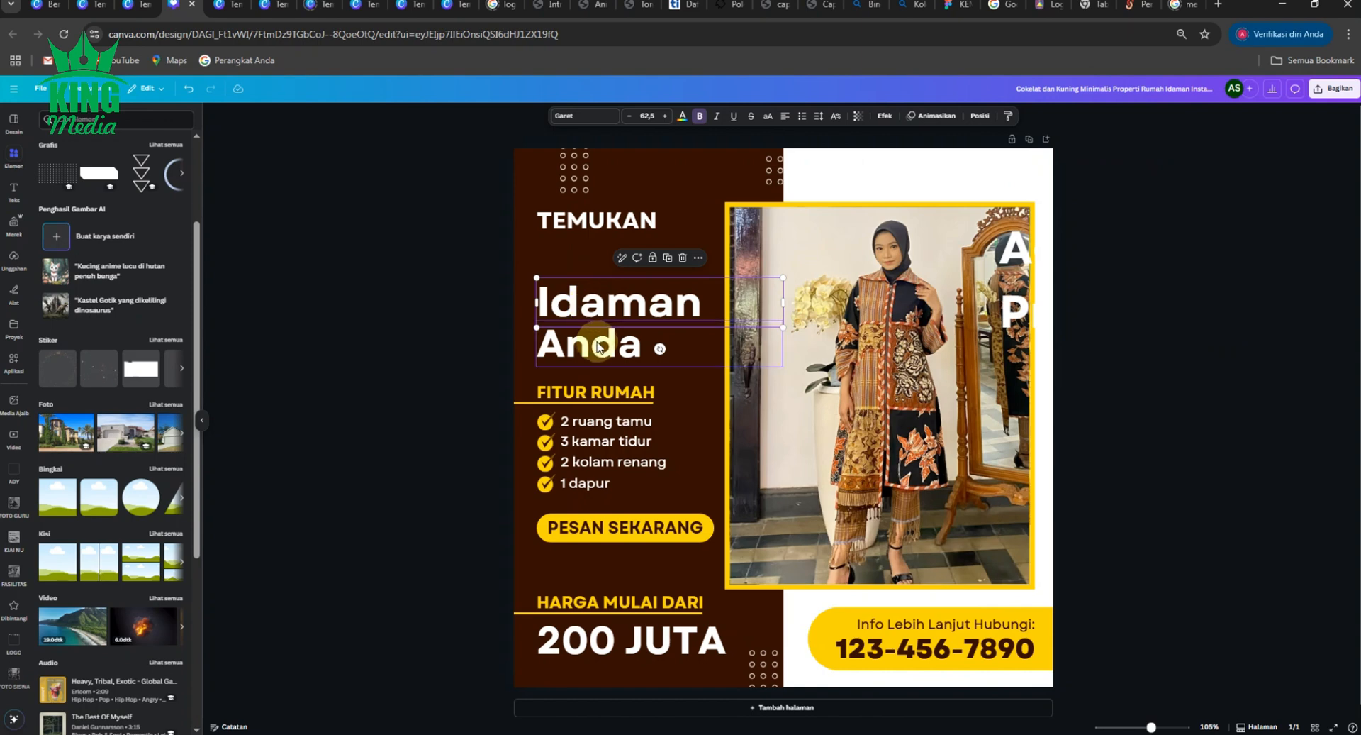
drag(590, 307, 977, 308)
drag(1072, 244, 608, 301)
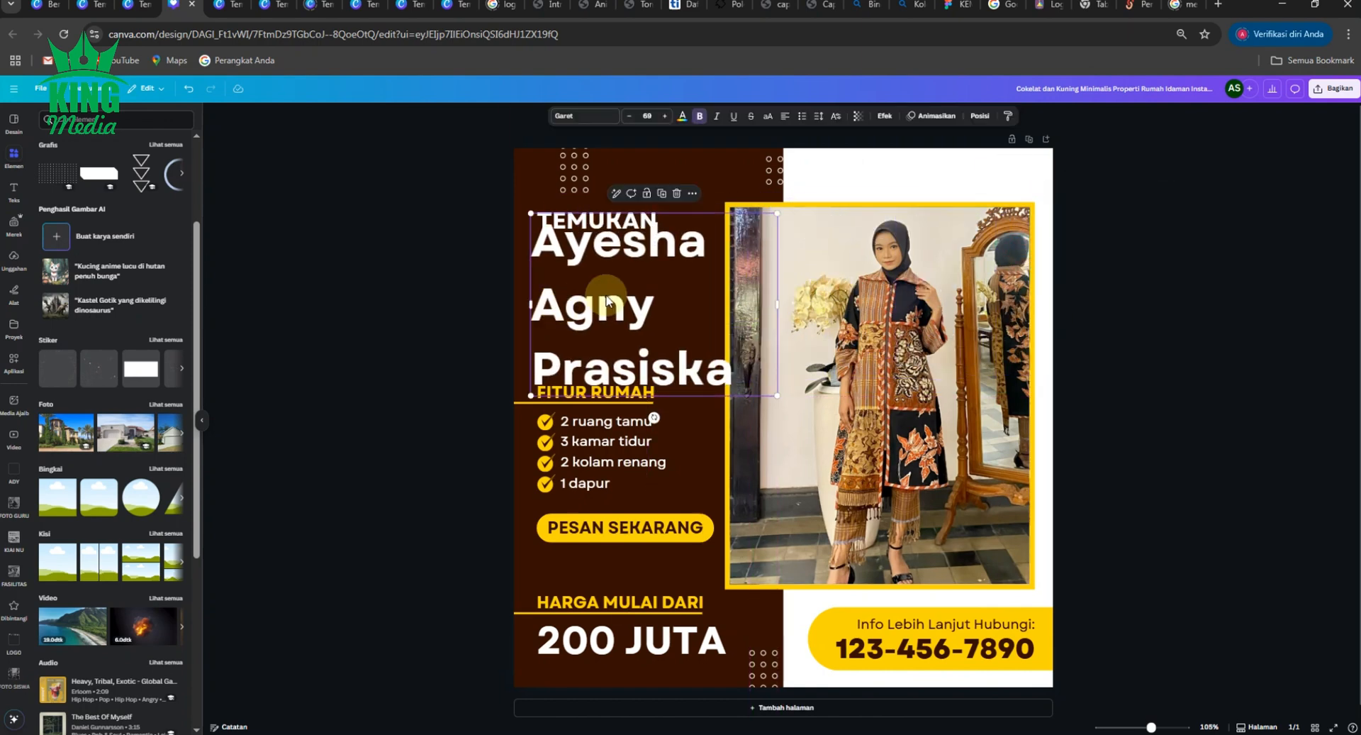
click(821, 124)
drag(815, 188, 785, 189)
click(436, 249)
click(610, 292)
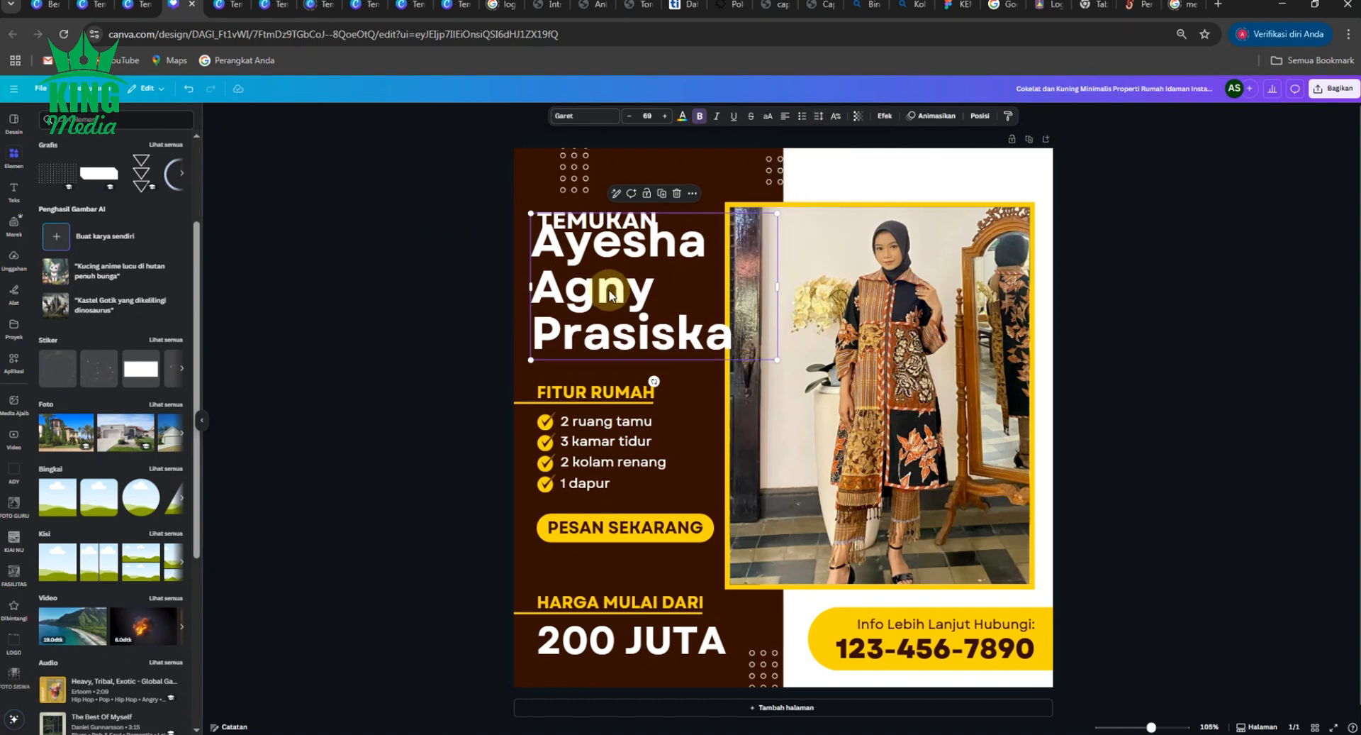
drag(610, 293, 601, 302)
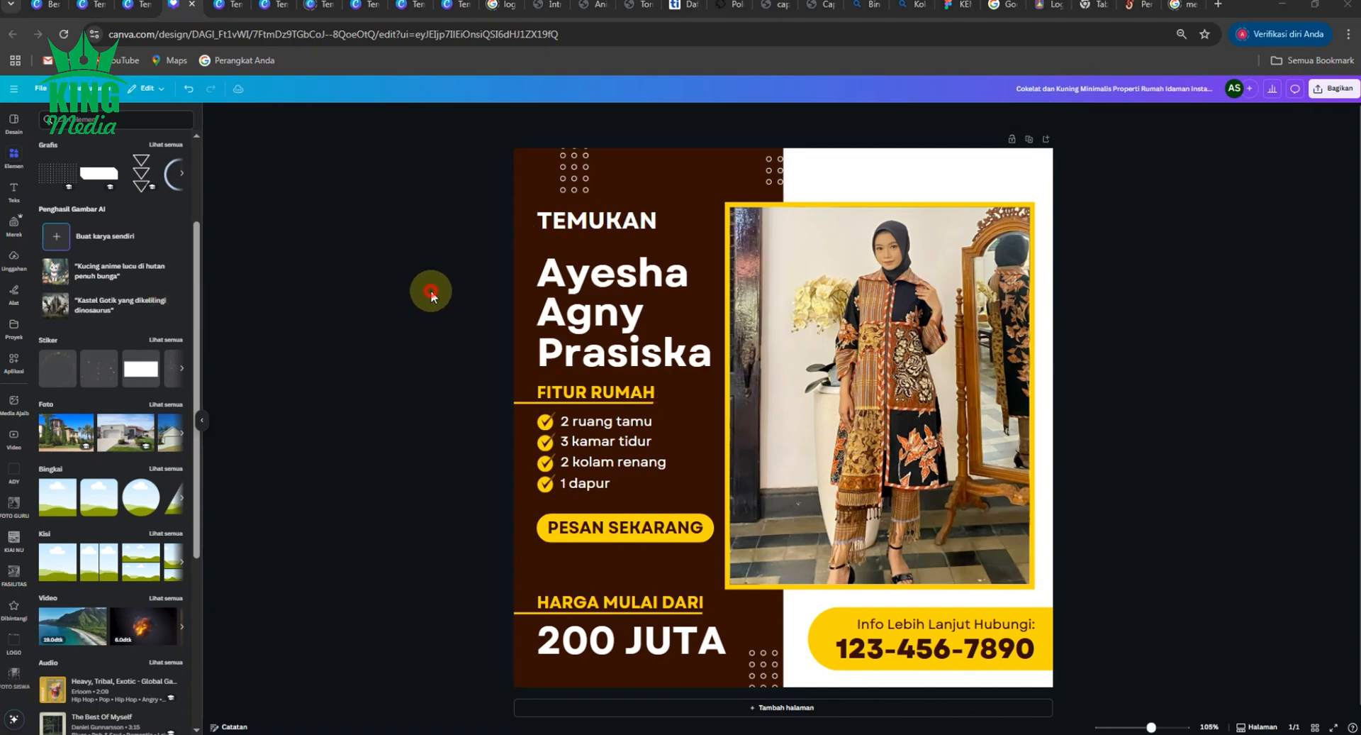
- Add the SMK YPM 3 Taman banner from the LOGO uploads and crop it to a thin top strip
click(14, 645)
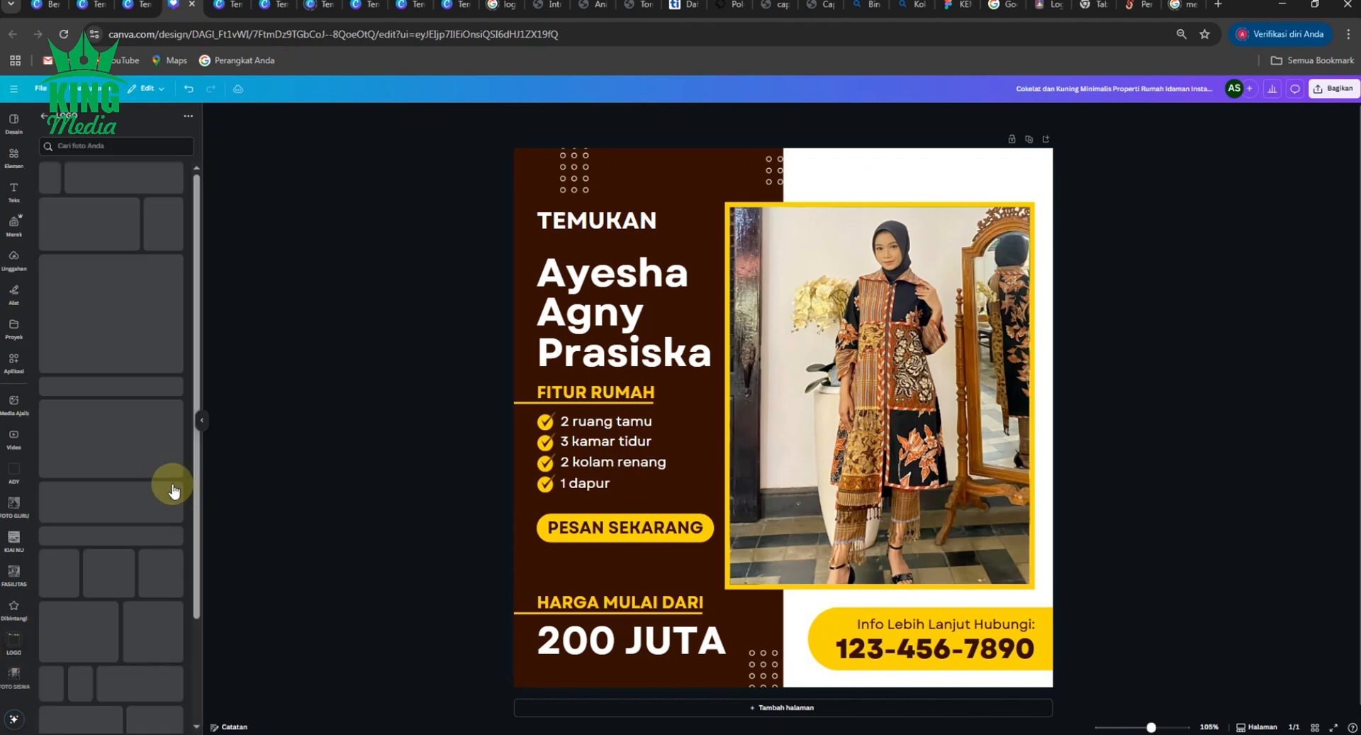
scroll(172, 489, down, 10)
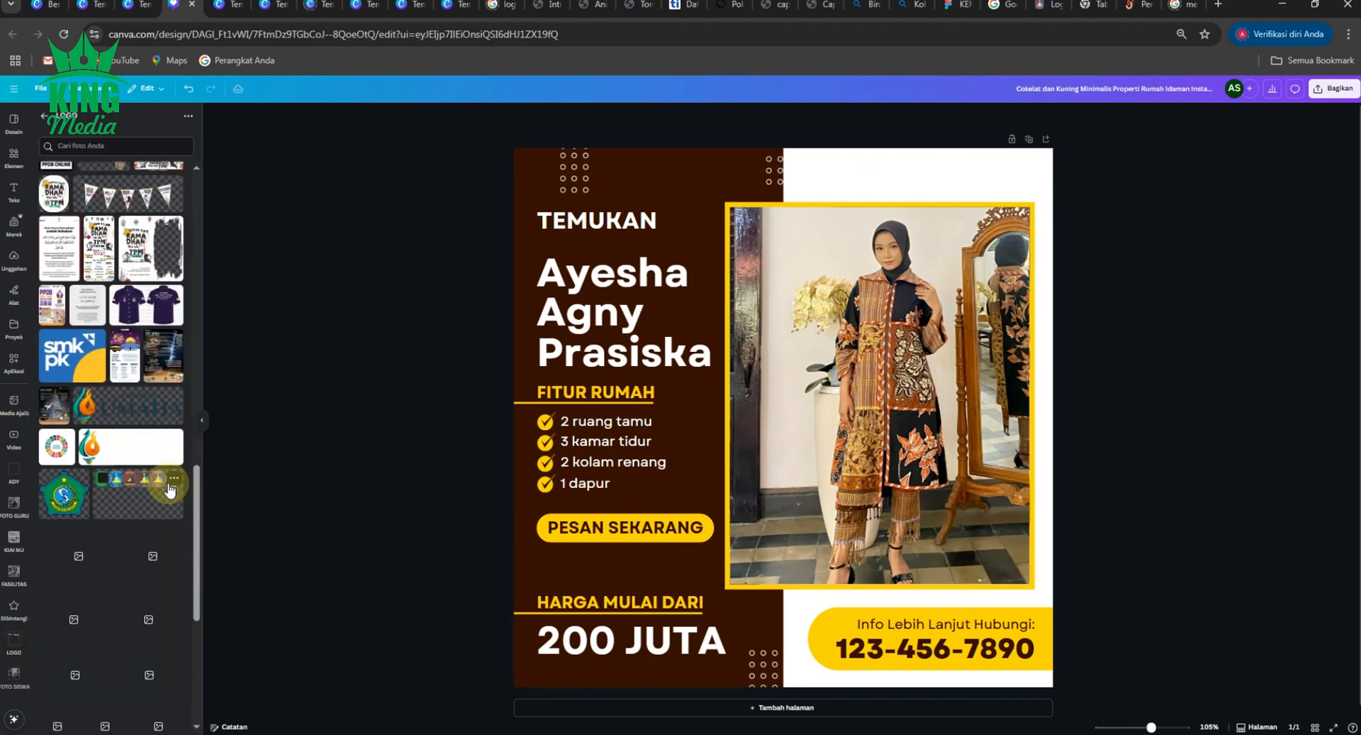
scroll(171, 489, down, 10)
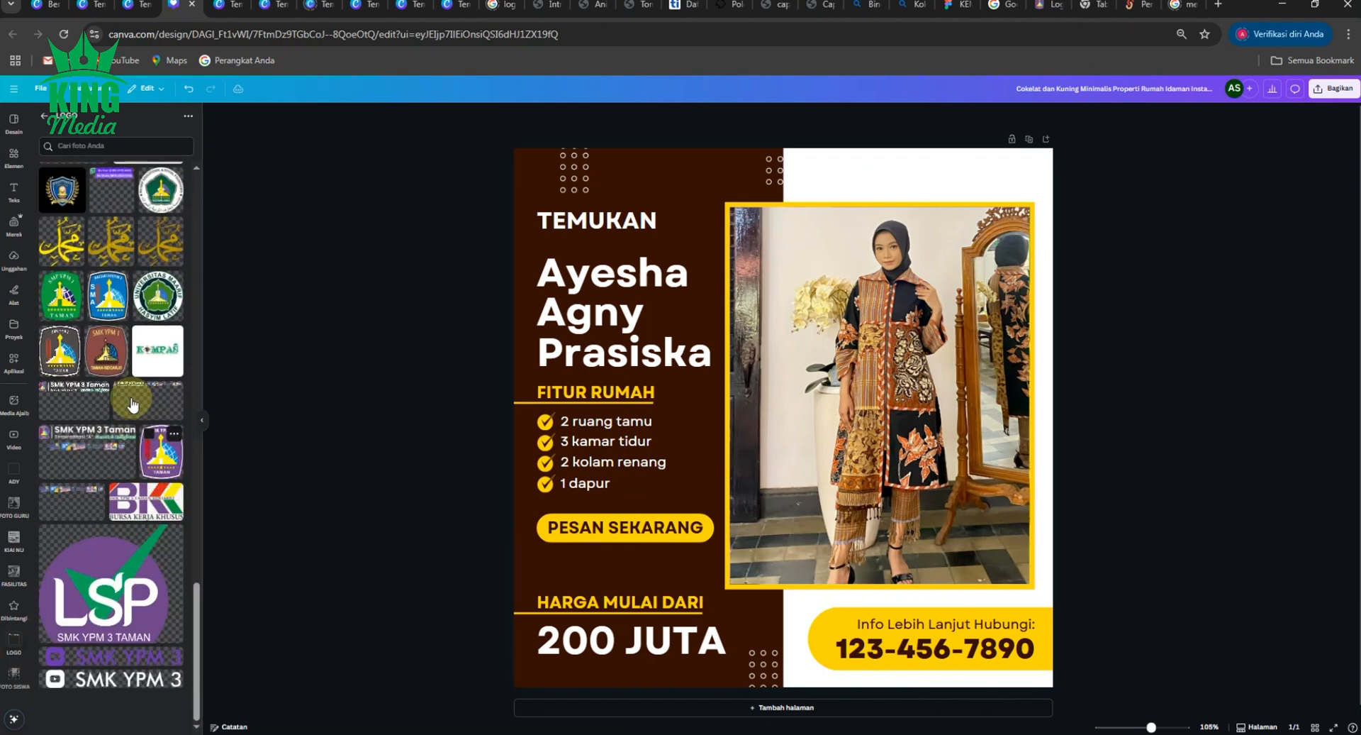
click(132, 404)
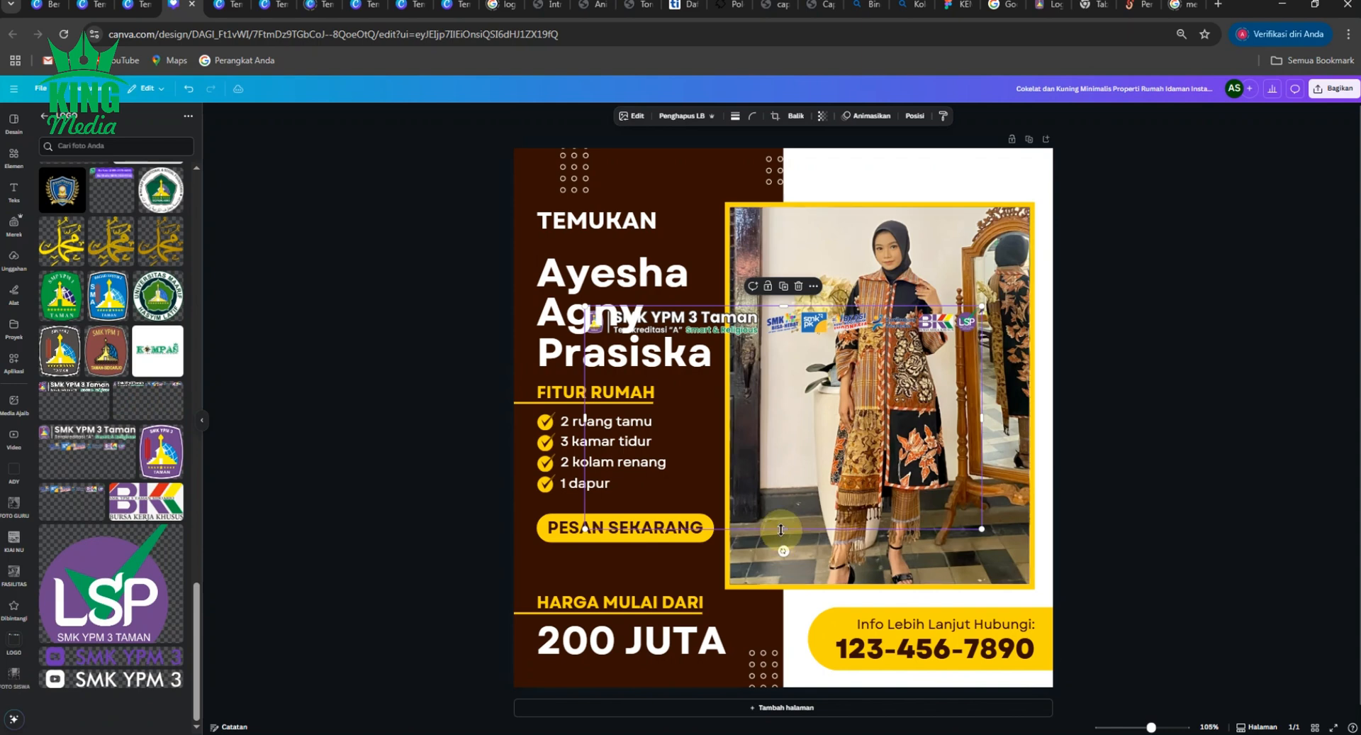
drag(782, 529, 833, 174)
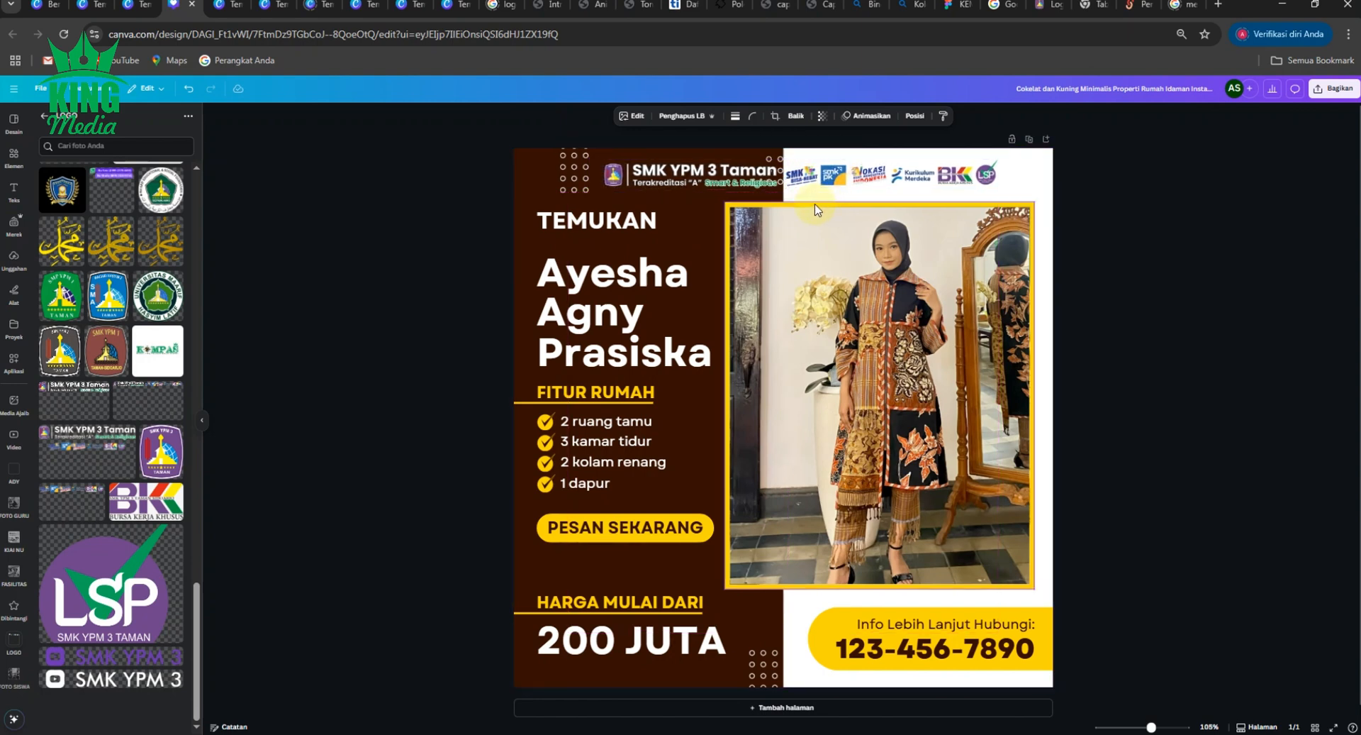
click(771, 161)
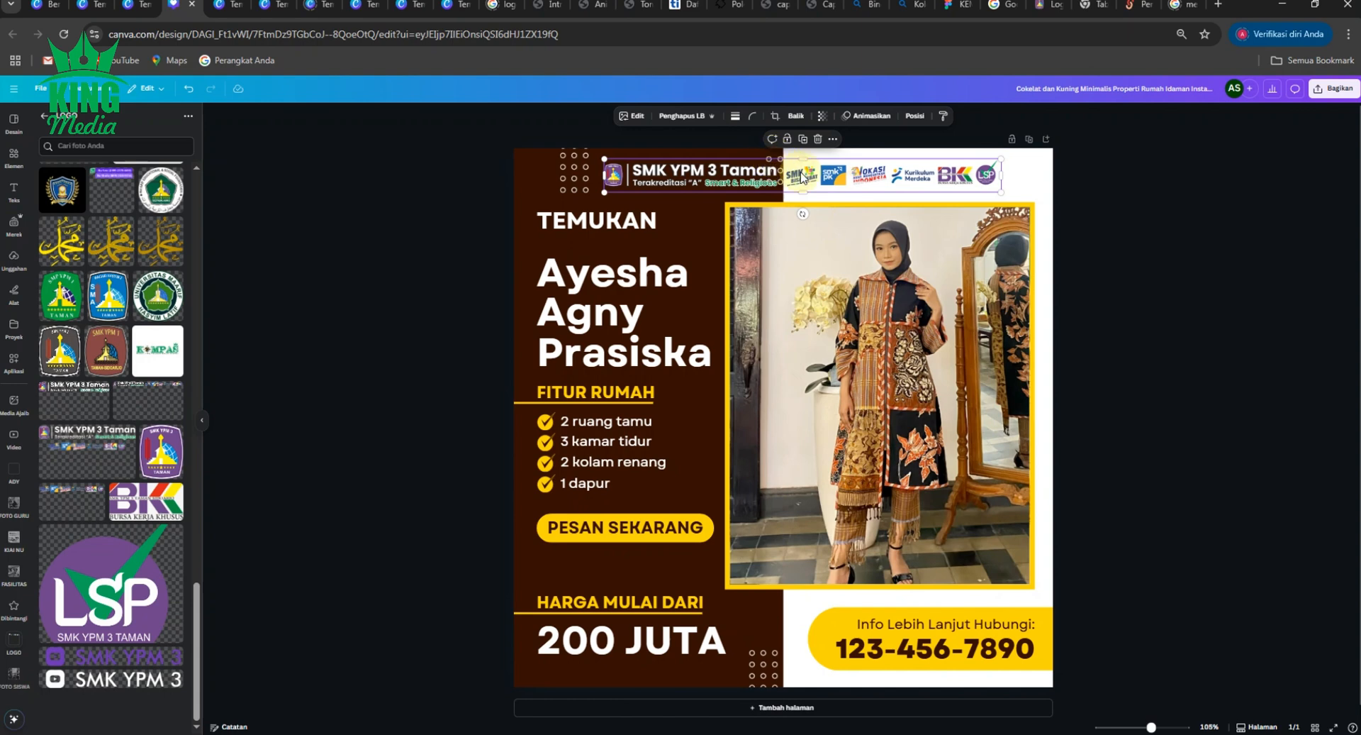
key(Down)
key(Down)
key(Down)
key(Down)
key(Down)
key(Down)
key(Down)
key(Down)
key(Down)
key(Down)
key(Down)
key(Down)
key(Down)
key(Down)
key(Down)
key(Down)
key(Down)
key(Down)
key(Down)
key(Down)
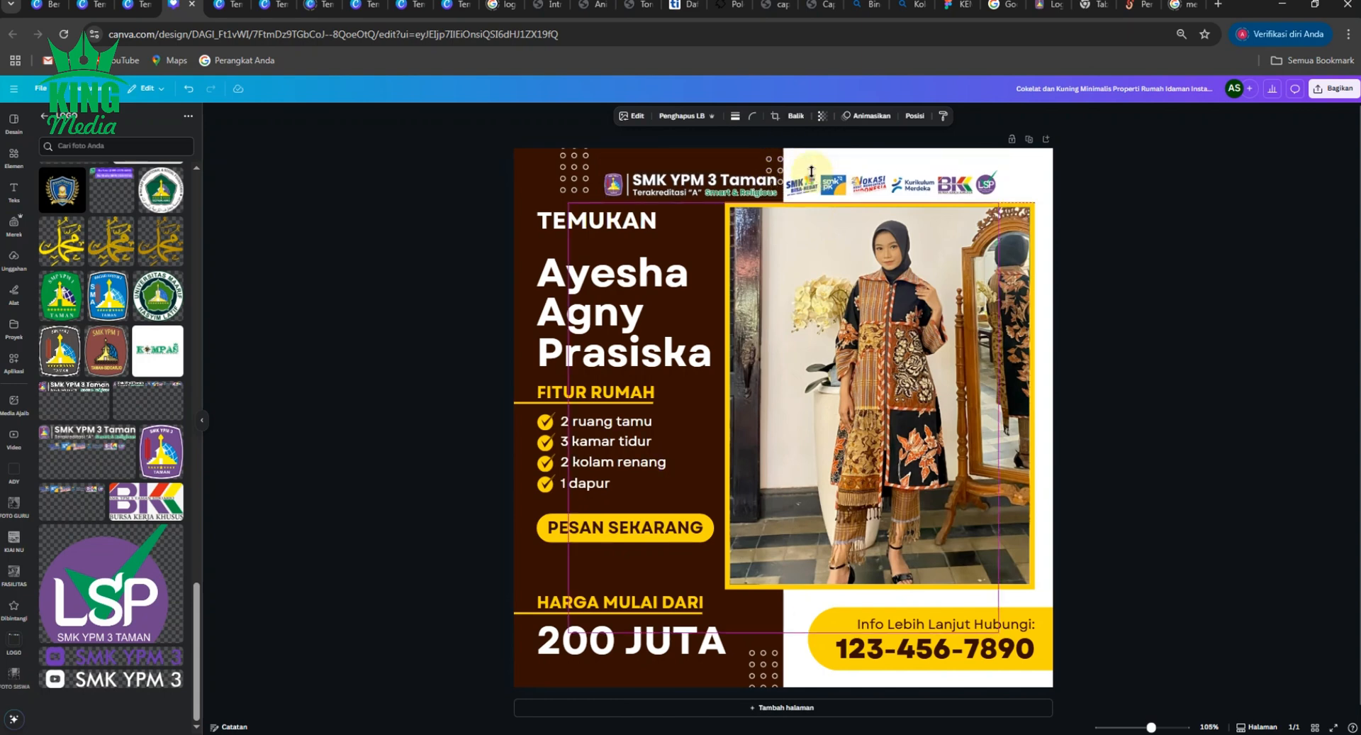
click(746, 171)
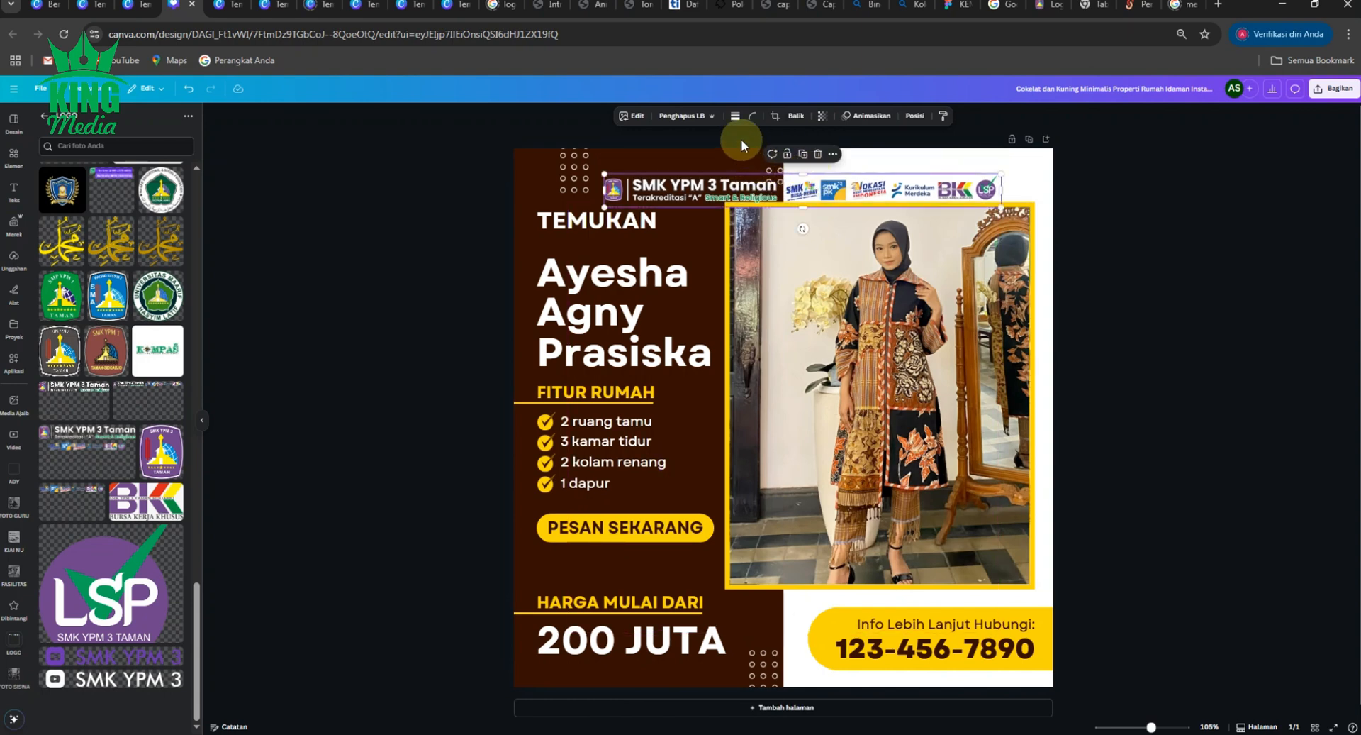
- Move the dotted circles to the top-right corner and raise the logo strip slightly
click(770, 158)
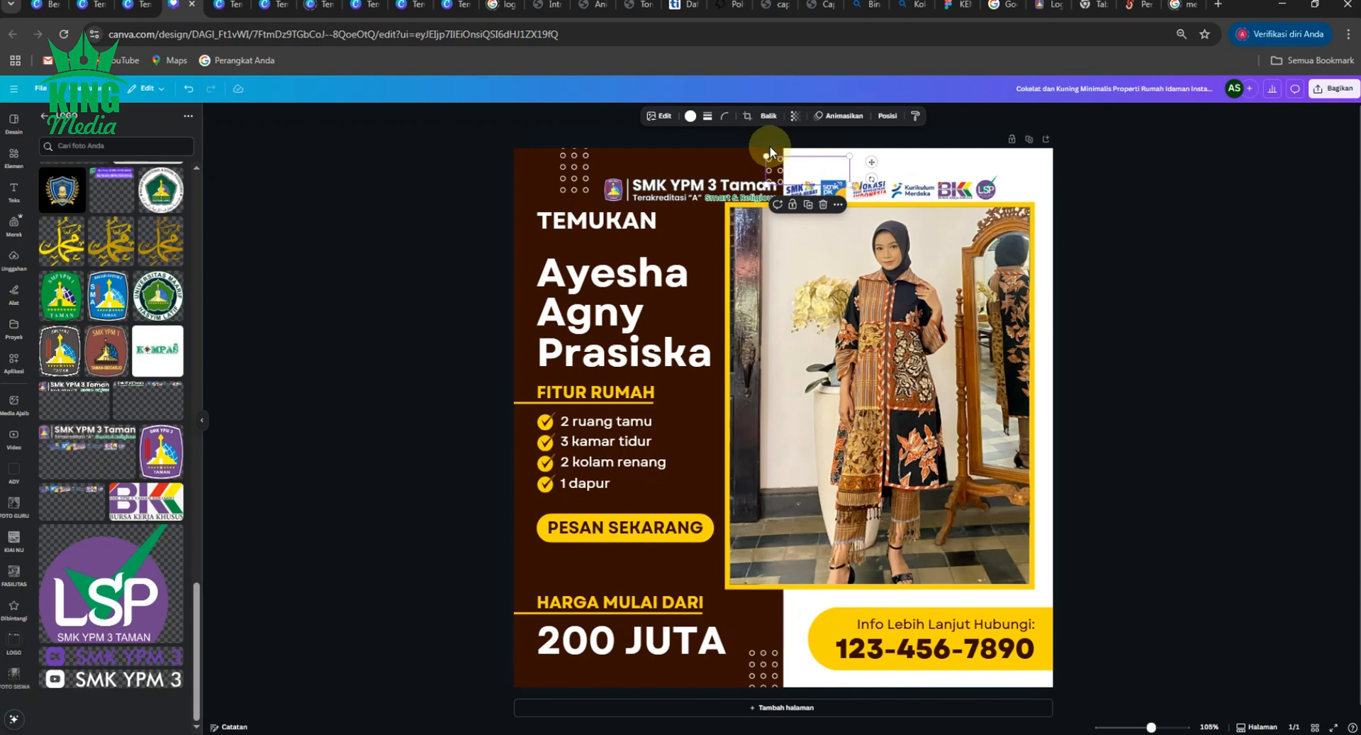
drag(770, 151, 1044, 162)
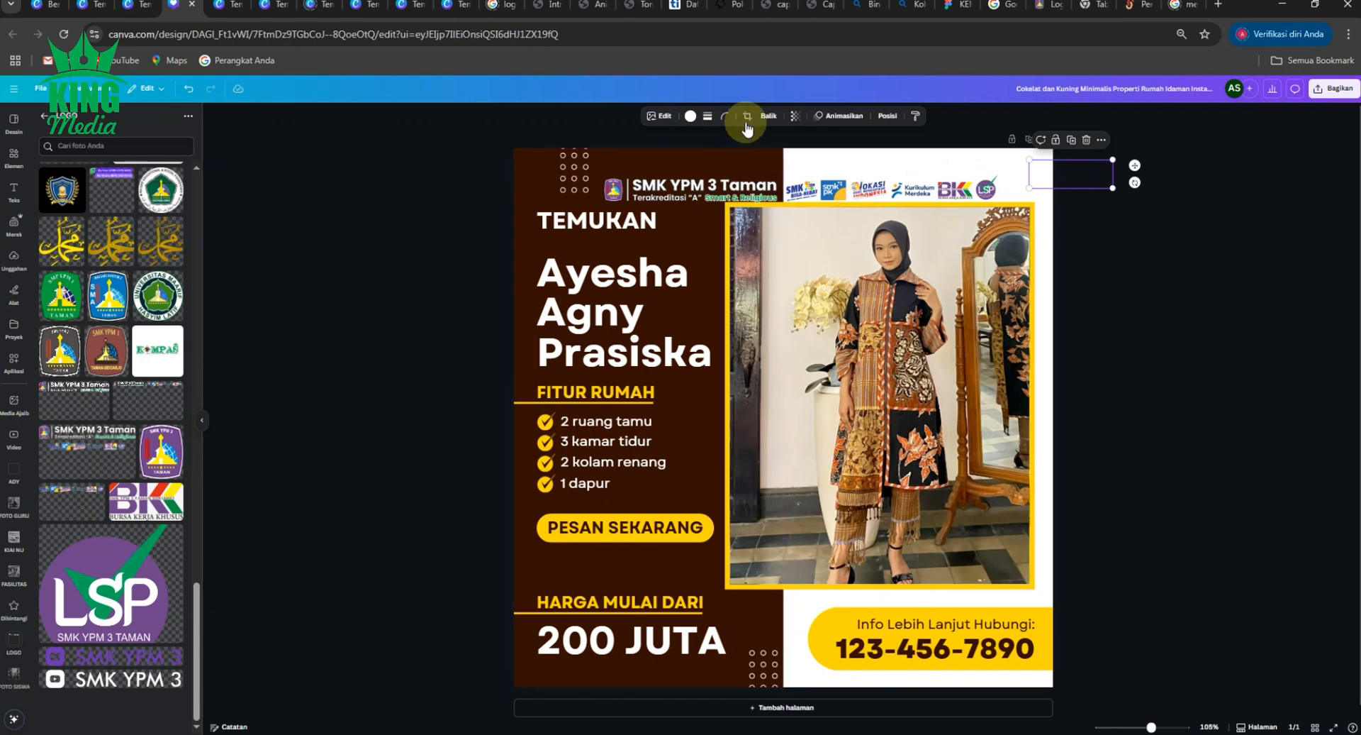
click(690, 115)
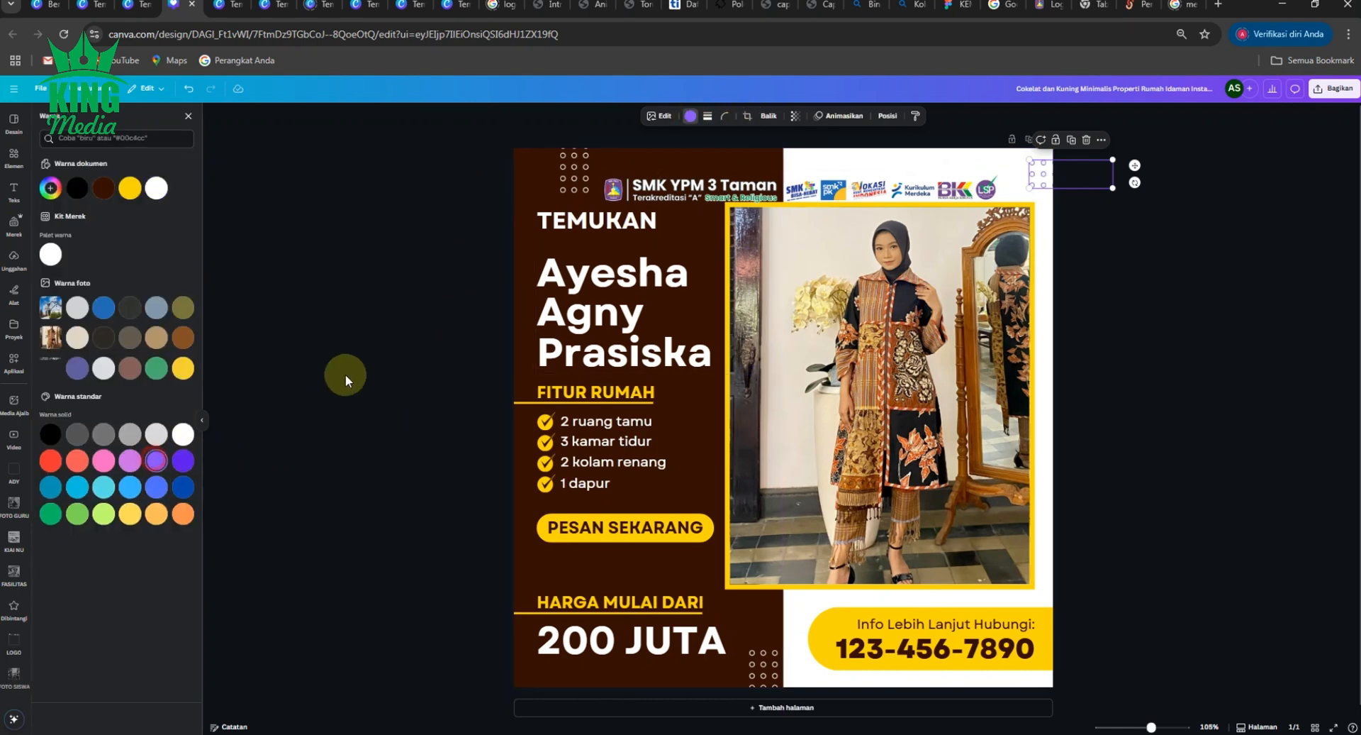
click(417, 270)
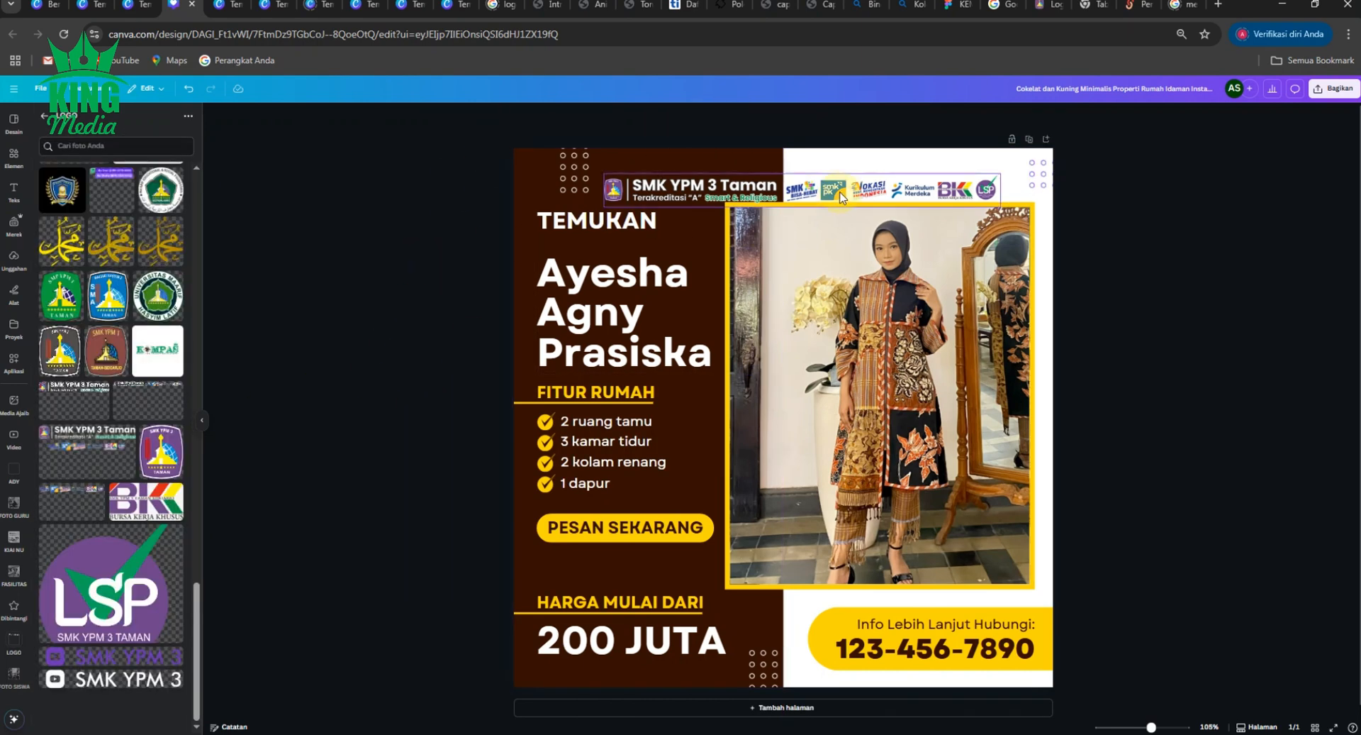
drag(841, 198, 841, 176)
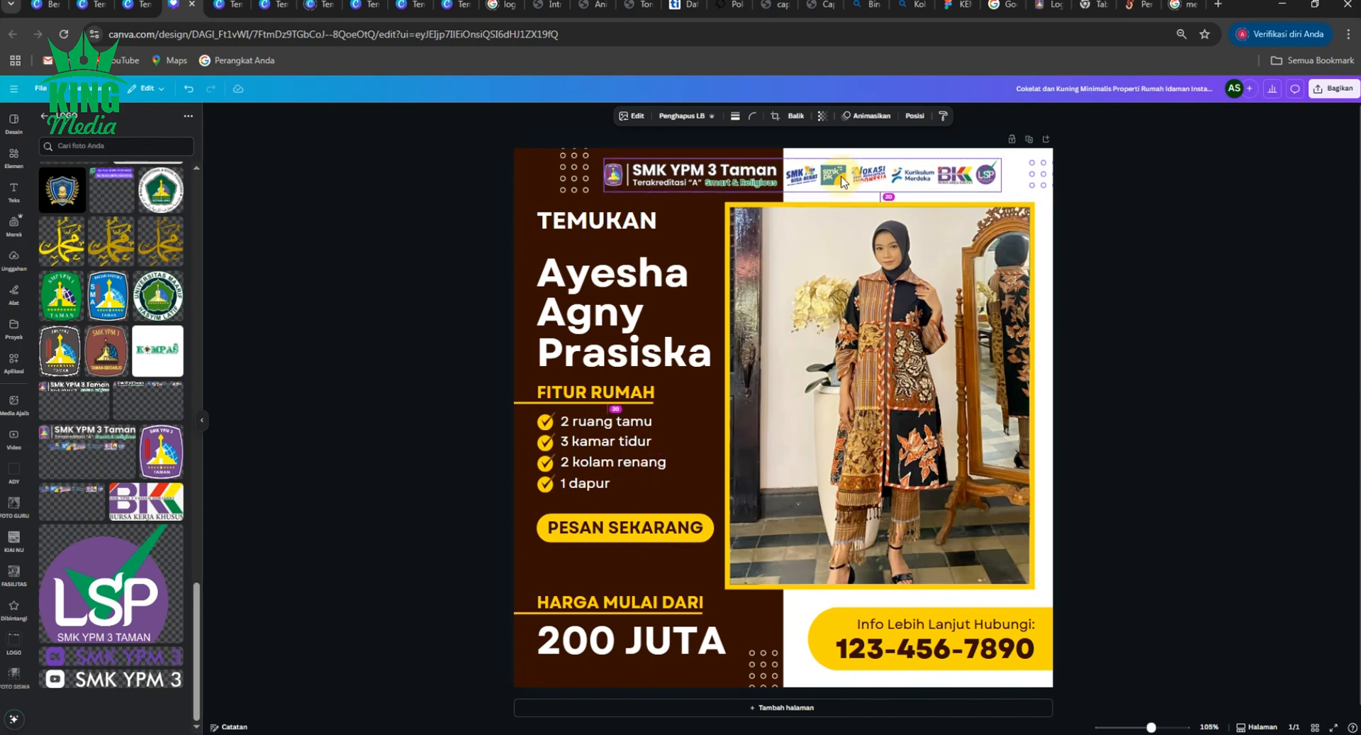
click(1163, 203)
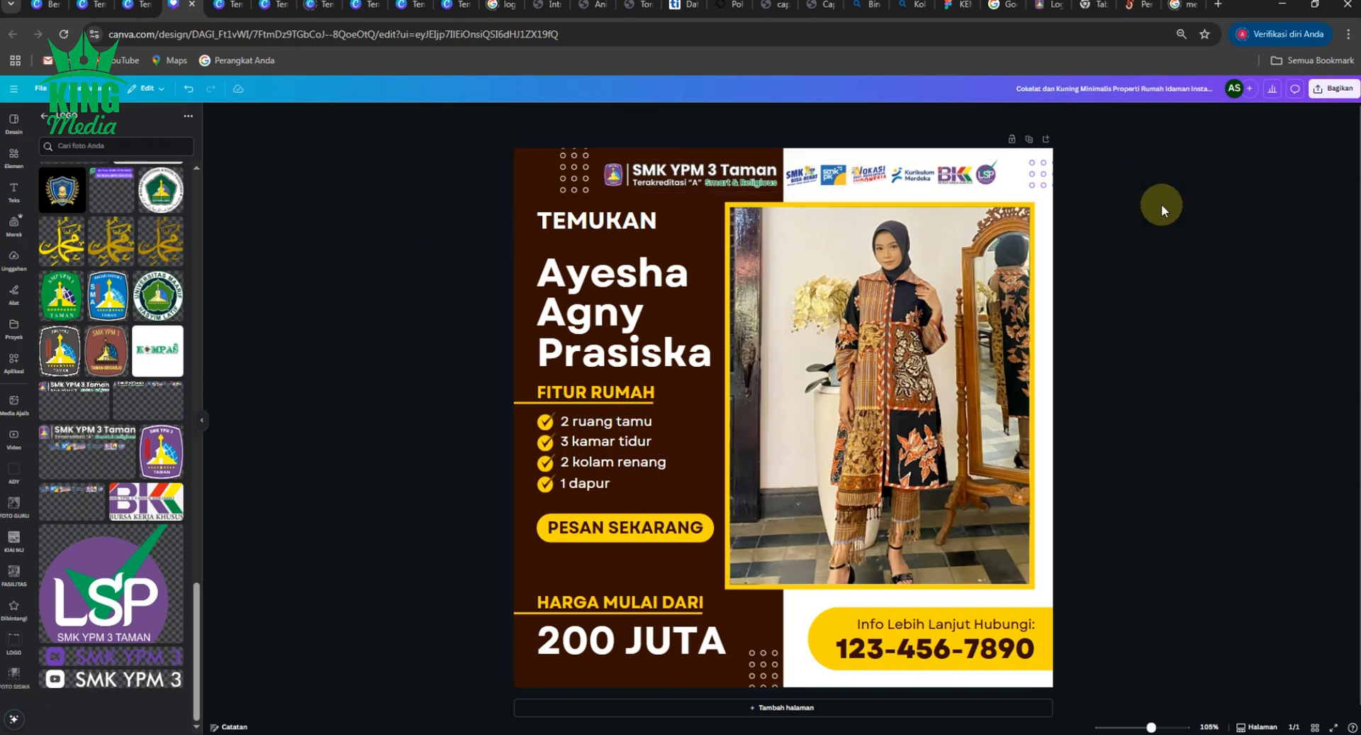
click(442, 275)
- Change the TEMUKAN heading text to 'XI AKL 1'
click(607, 223)
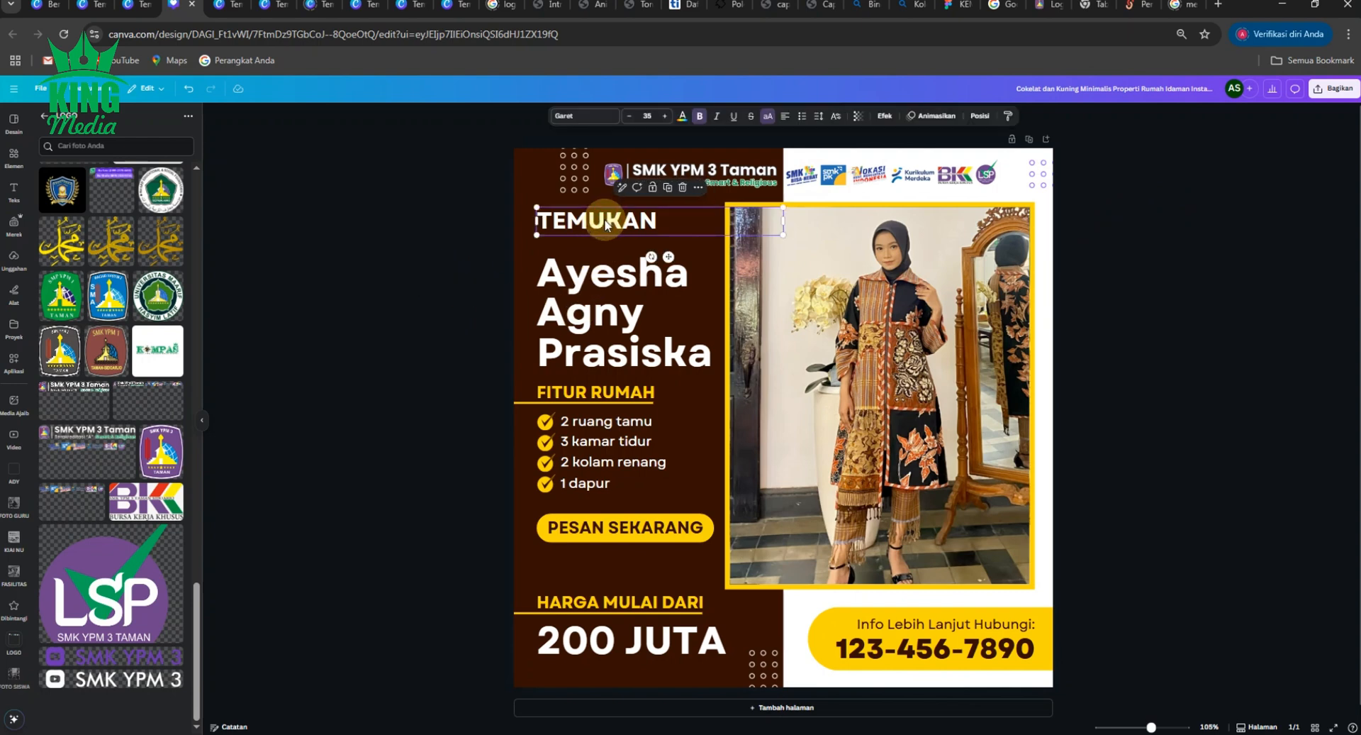
key(Delete)
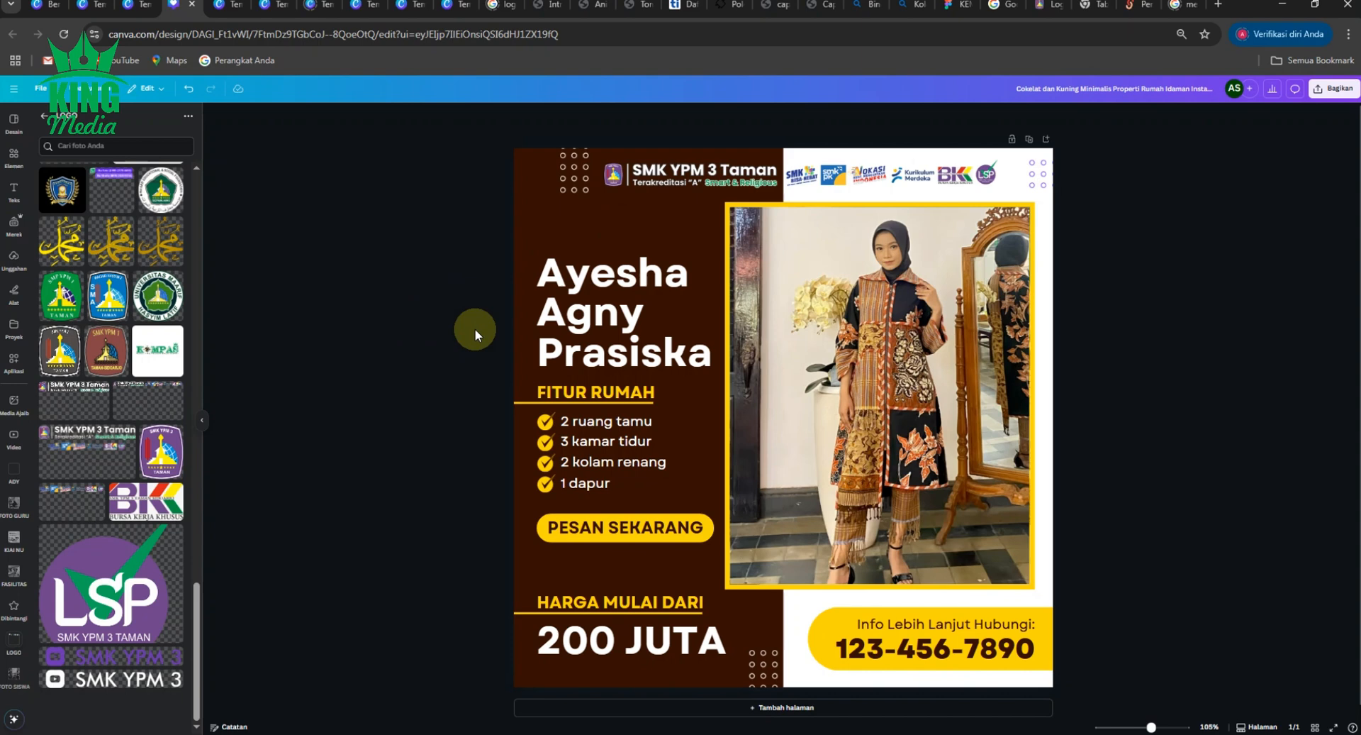
key(ctrl+z)
click(617, 222)
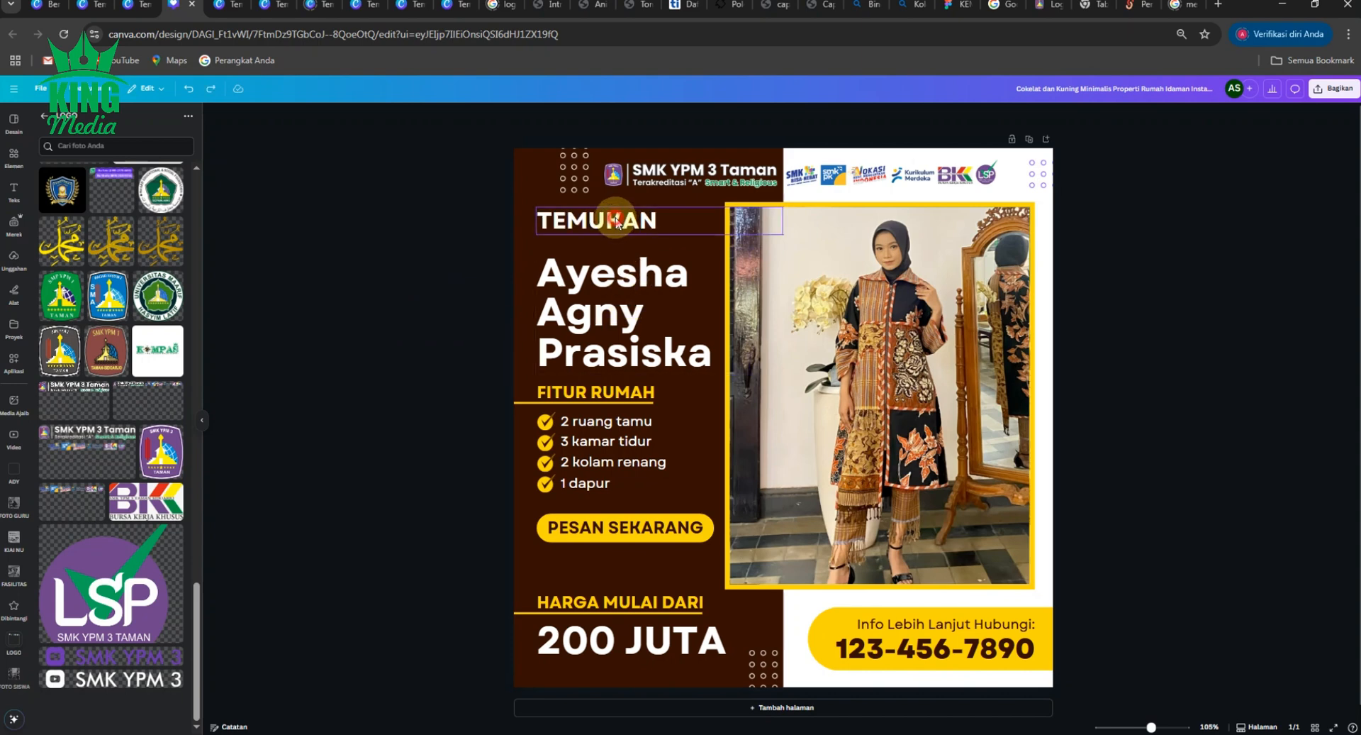
key(ctrl+shift+k)
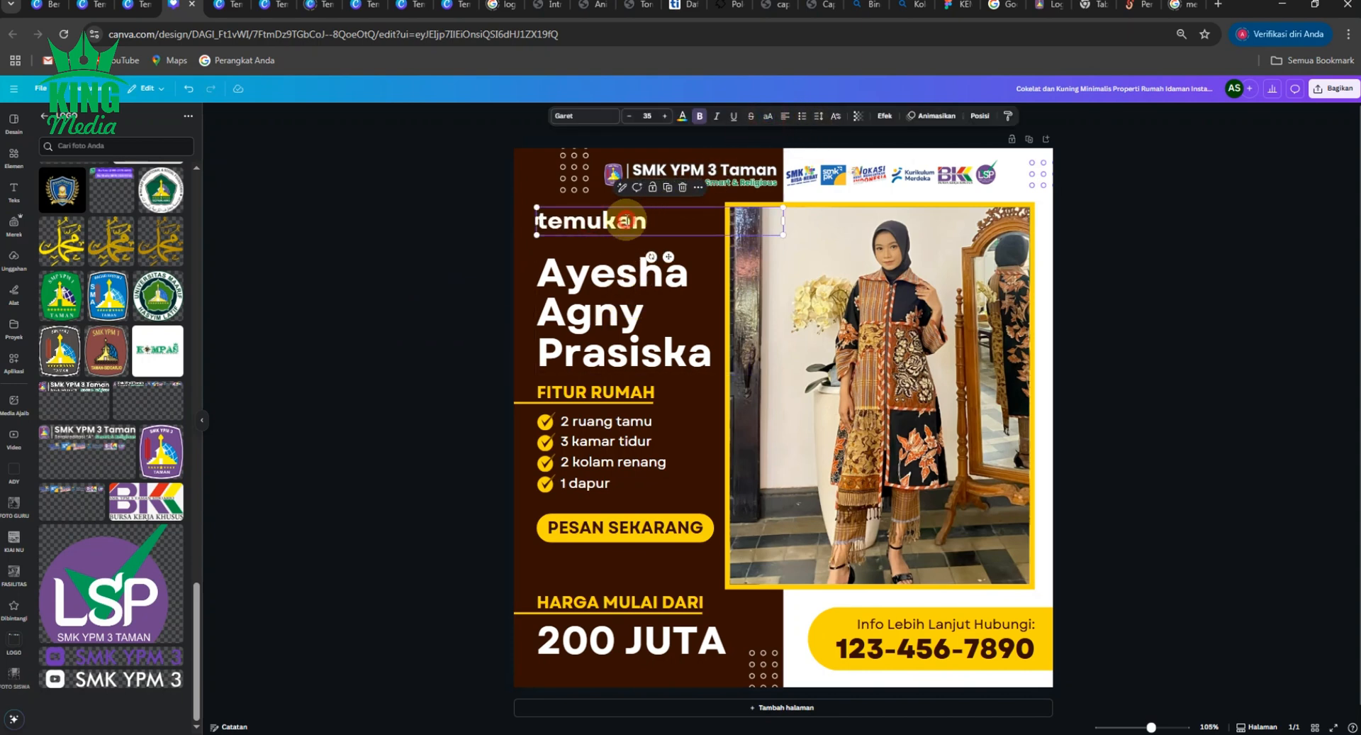
double_click(626, 220)
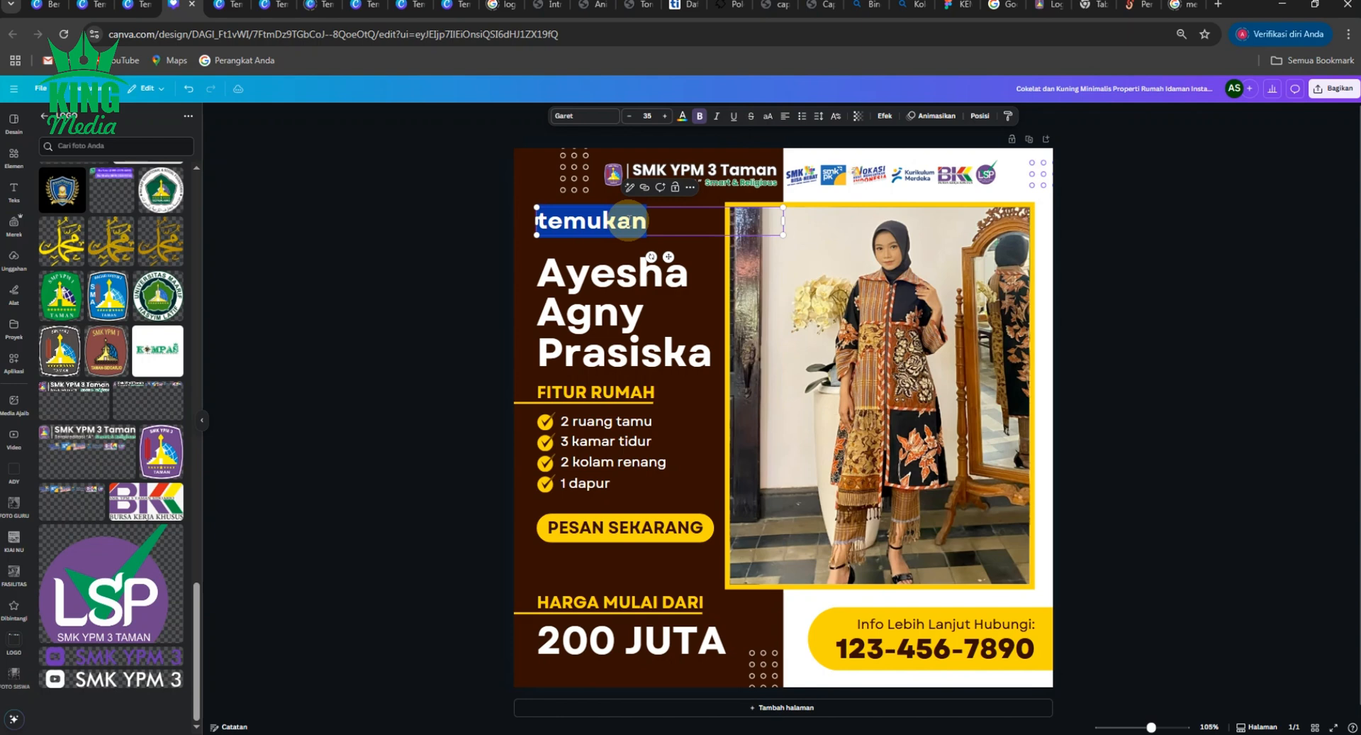
text(XI)
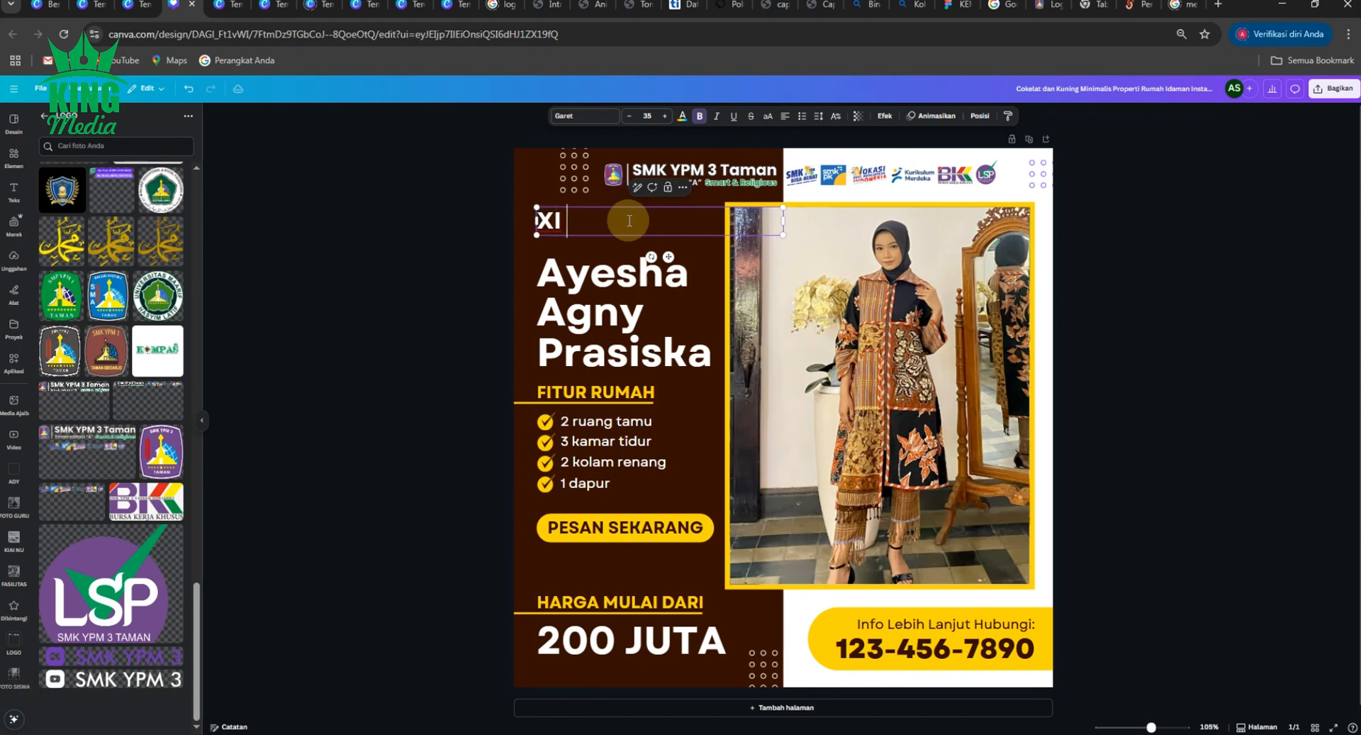
text( AKL 1)
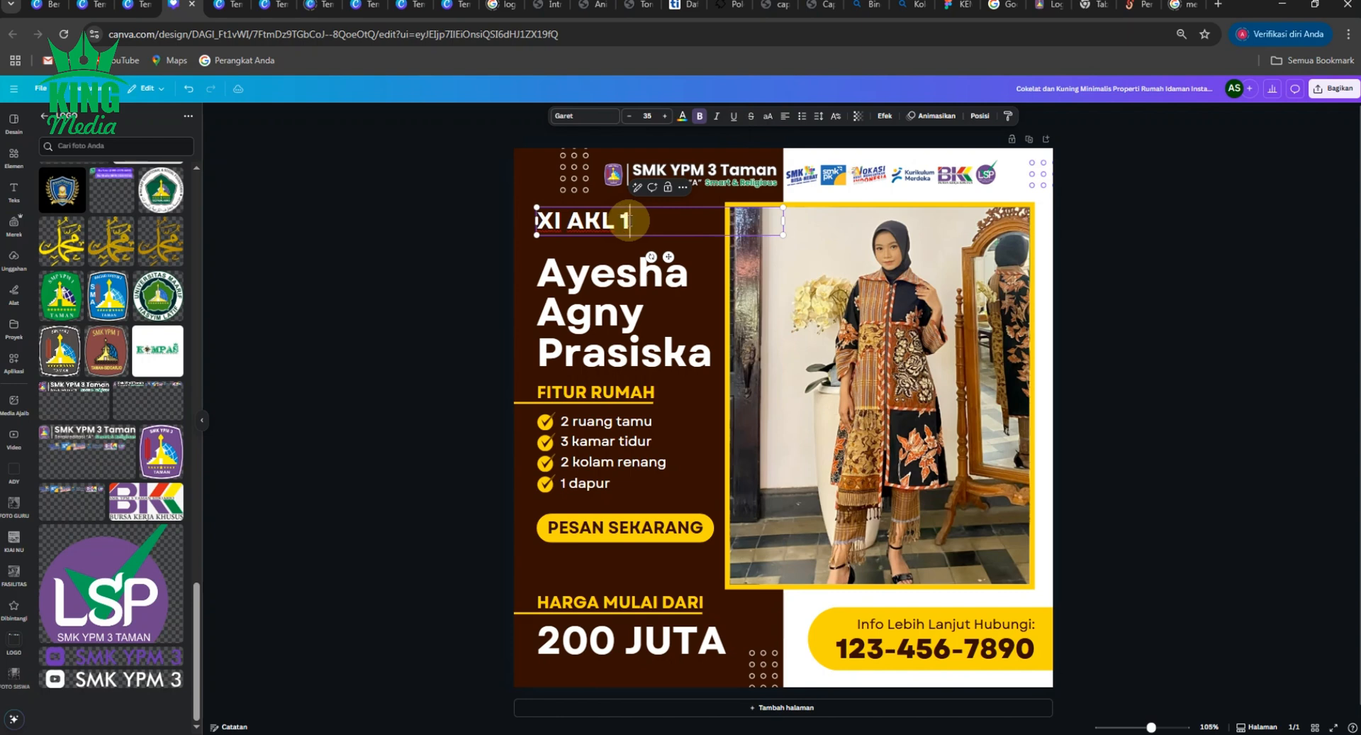
click(410, 341)
- Colour the XI AKL 1 text with the yellow document colour
click(617, 222)
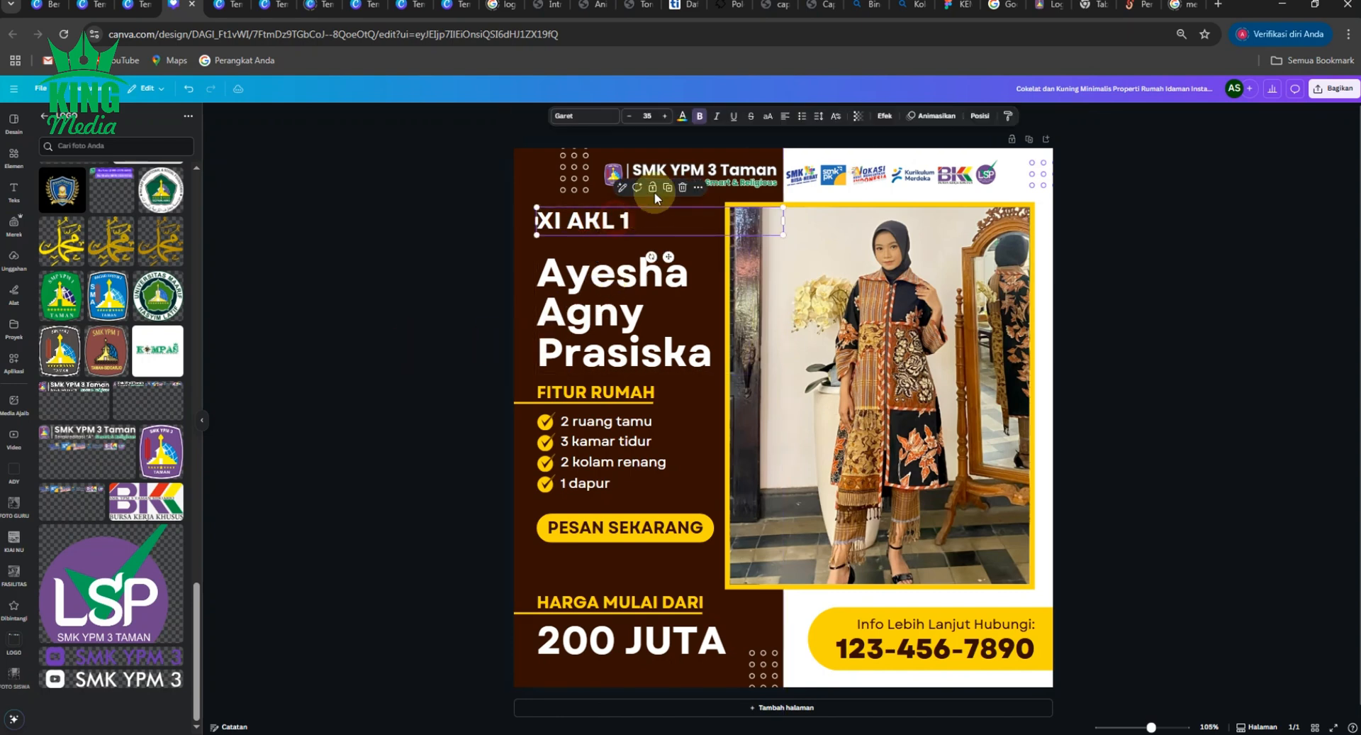
click(682, 116)
click(156, 189)
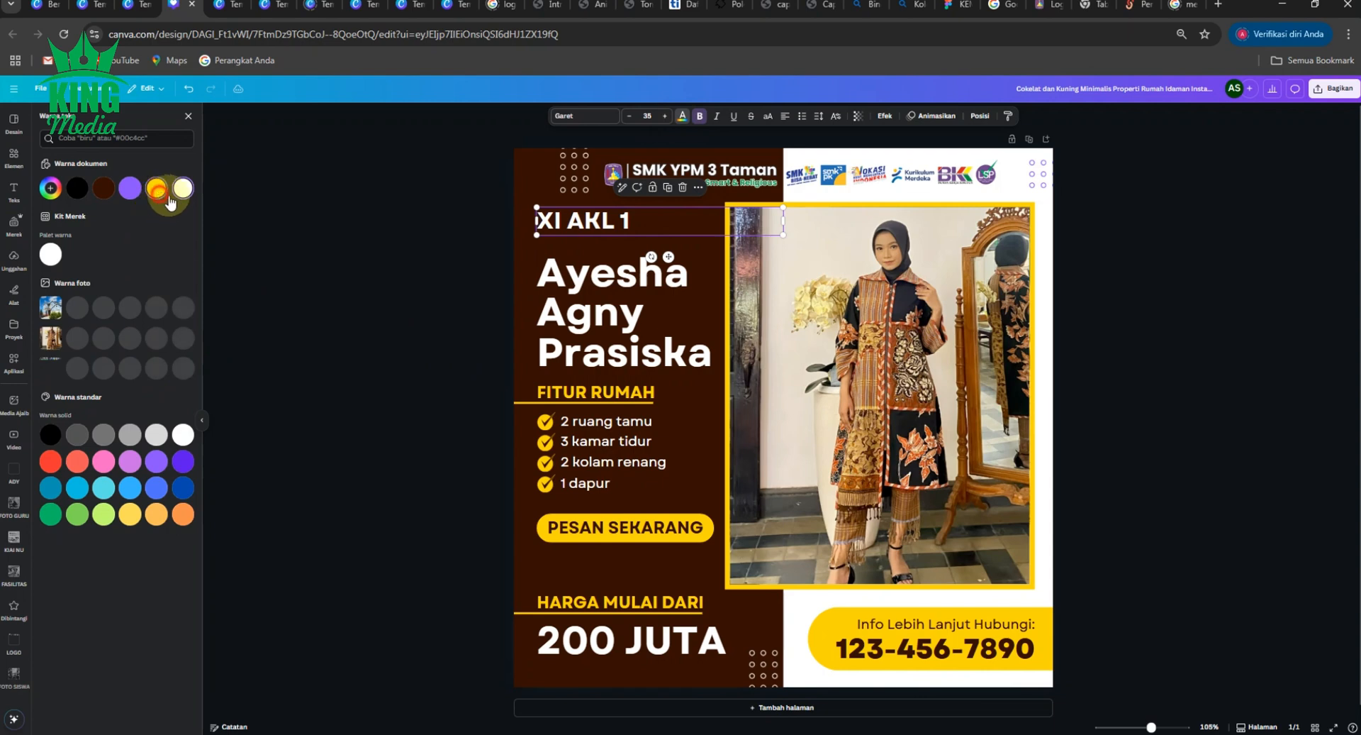
click(426, 262)
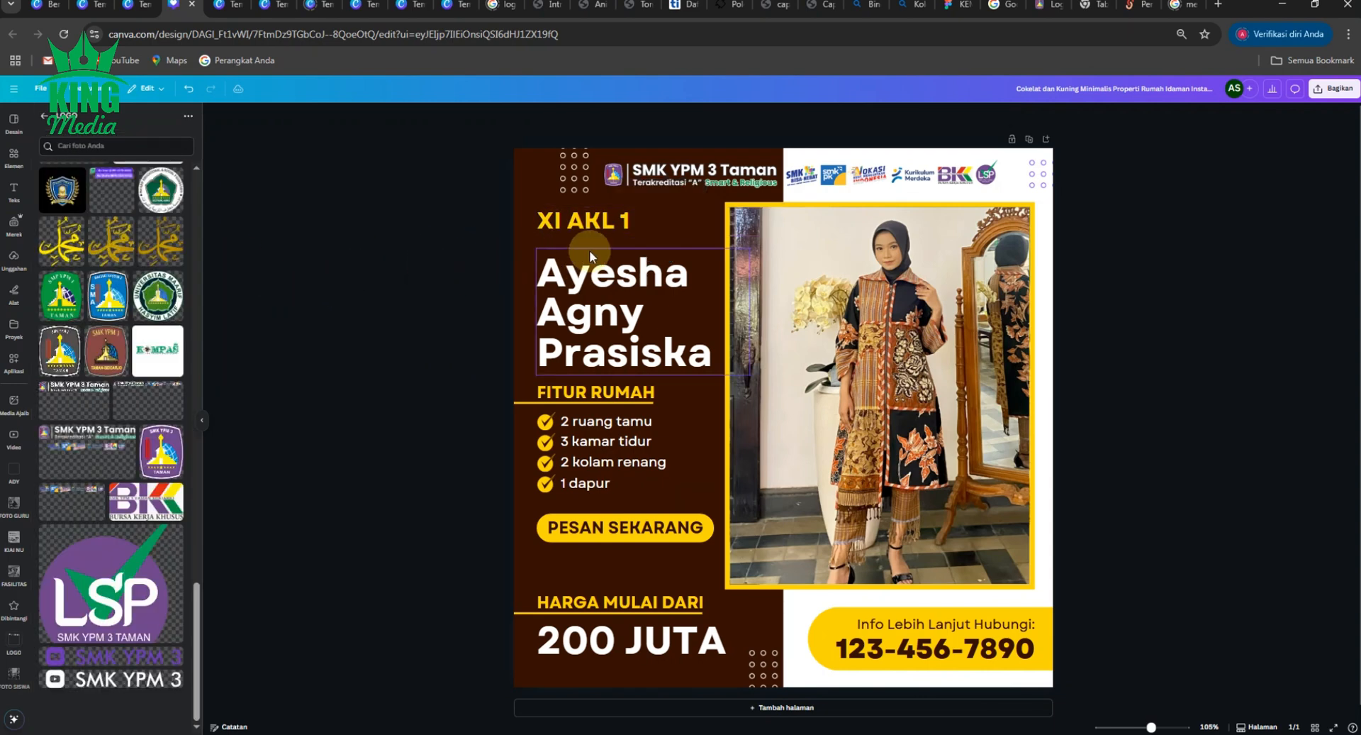
- Place XI AKL 1 under the three-line name, with both sitting just above FITUR RUMAH
drag(588, 221, 588, 361)
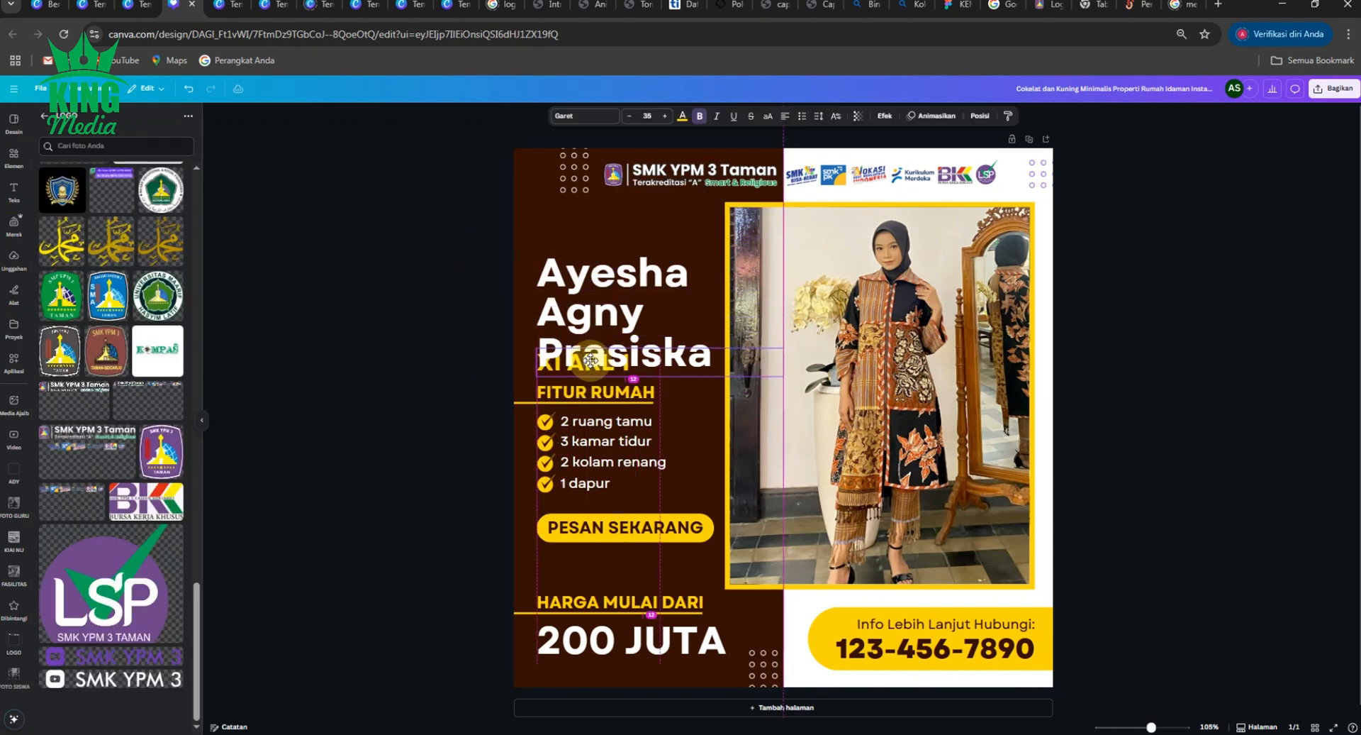
shift+click(609, 276)
mouse_move(609, 277)
mouse_down()
mouse_move(608, 237)
mouse_move(586, 286)
mouse_move(584, 272)
mouse_up()
click(507, 312)
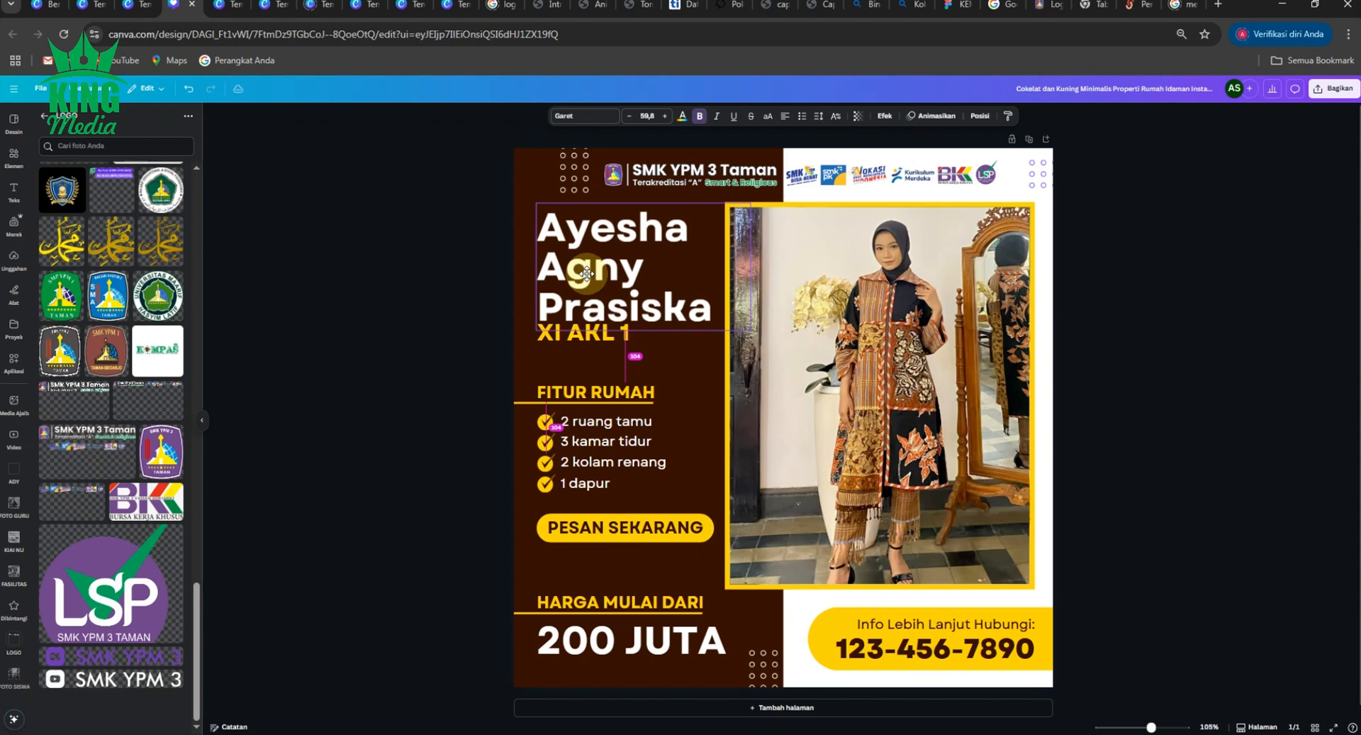
click(441, 335)
drag(546, 336, 553, 356)
click(571, 308)
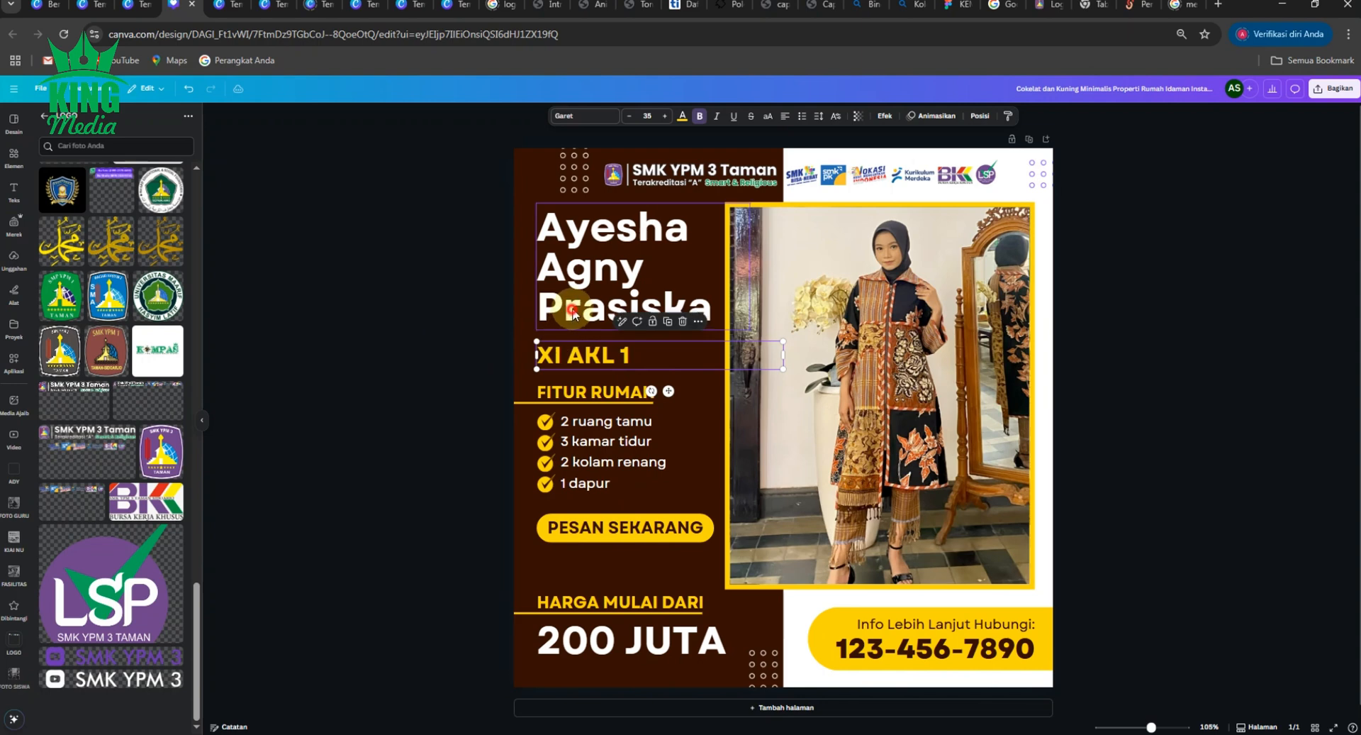
drag(571, 309, 568, 328)
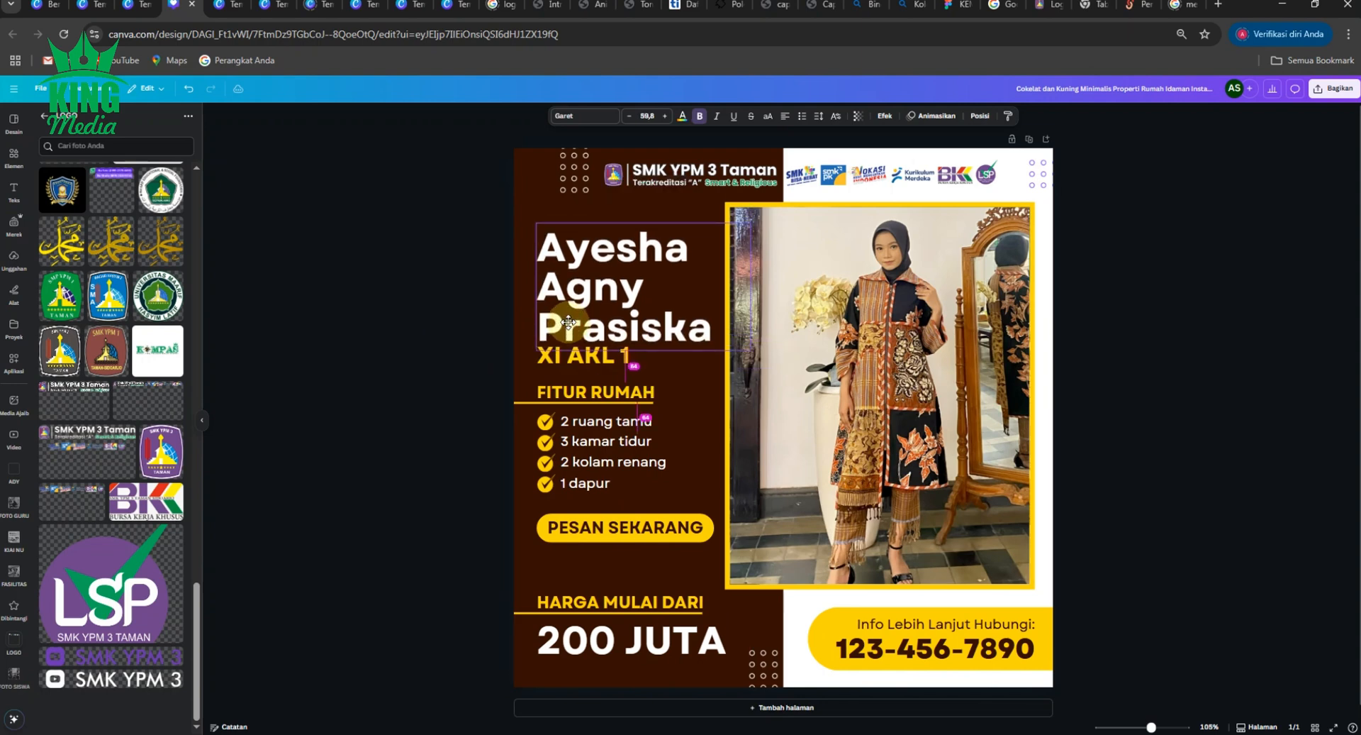
click(479, 382)
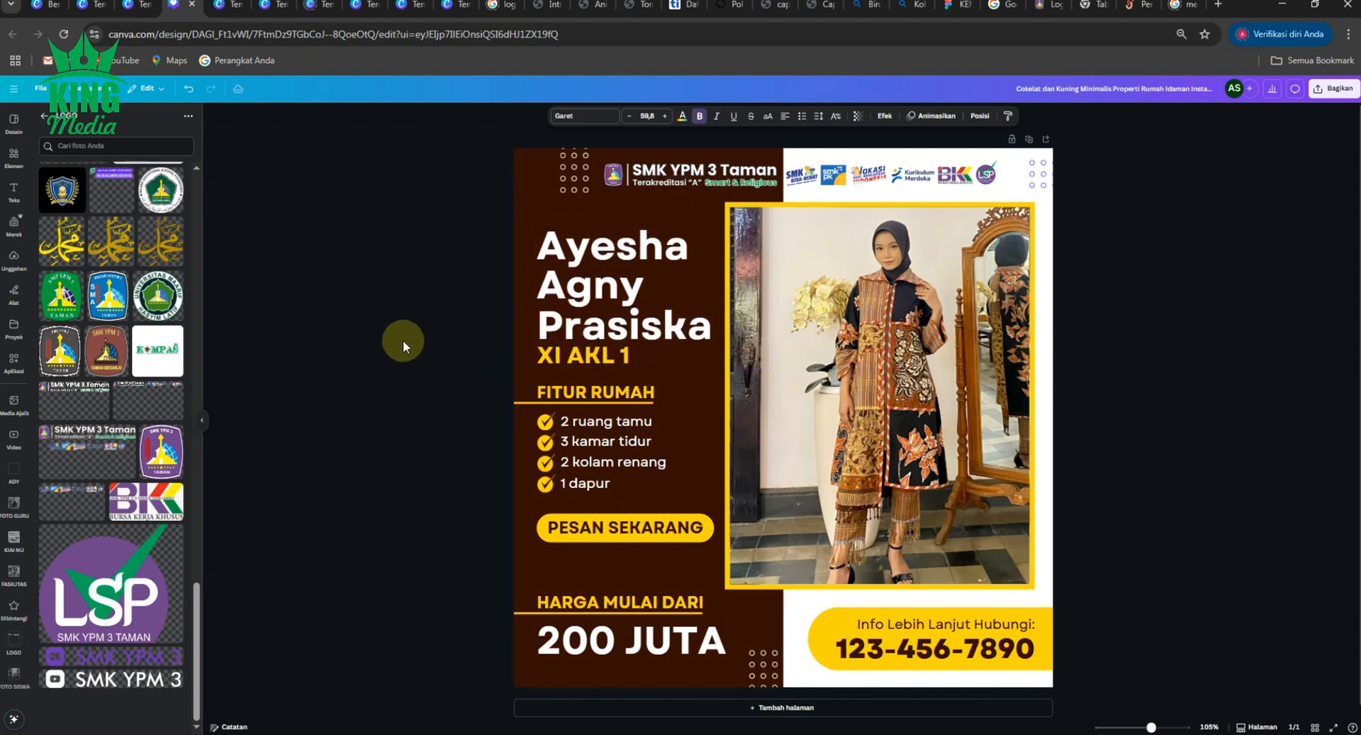
click(413, 301)
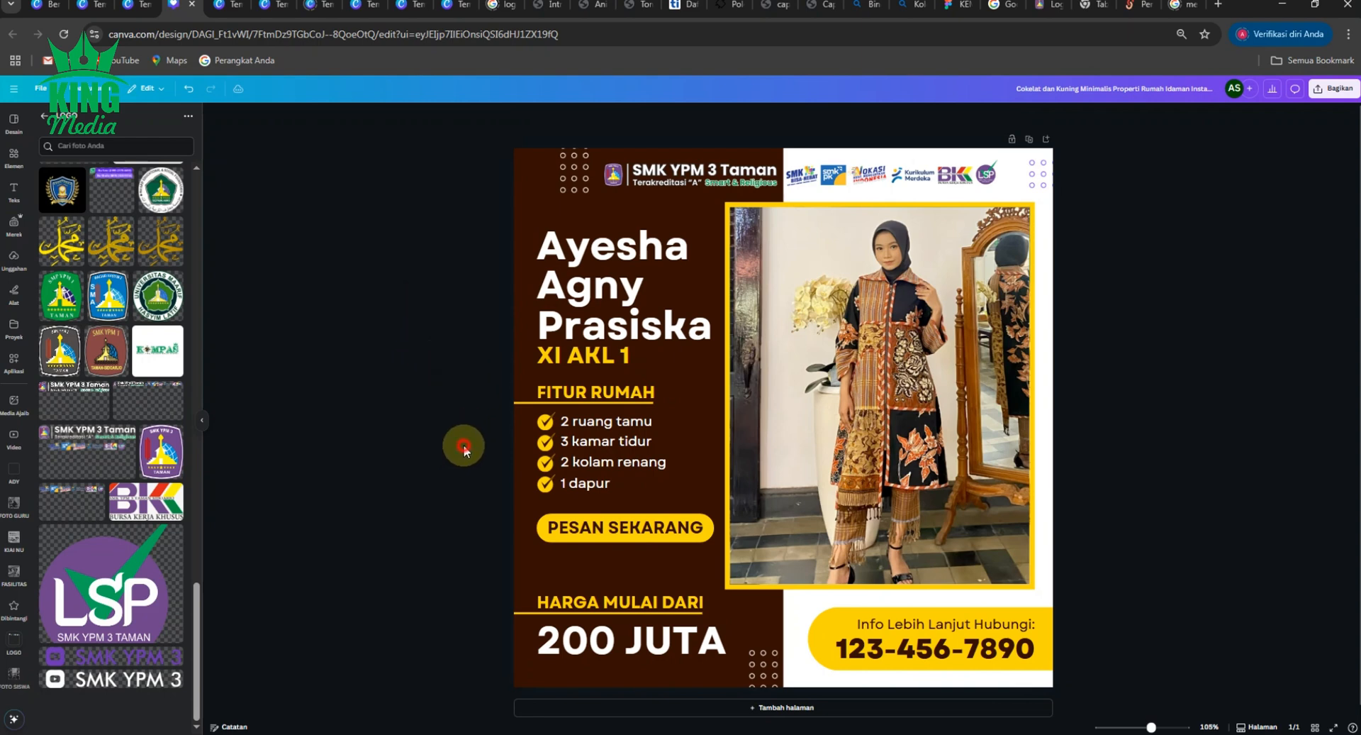
- Delete the three checkmark icons from the feature list
drag(544, 421, 543, 443)
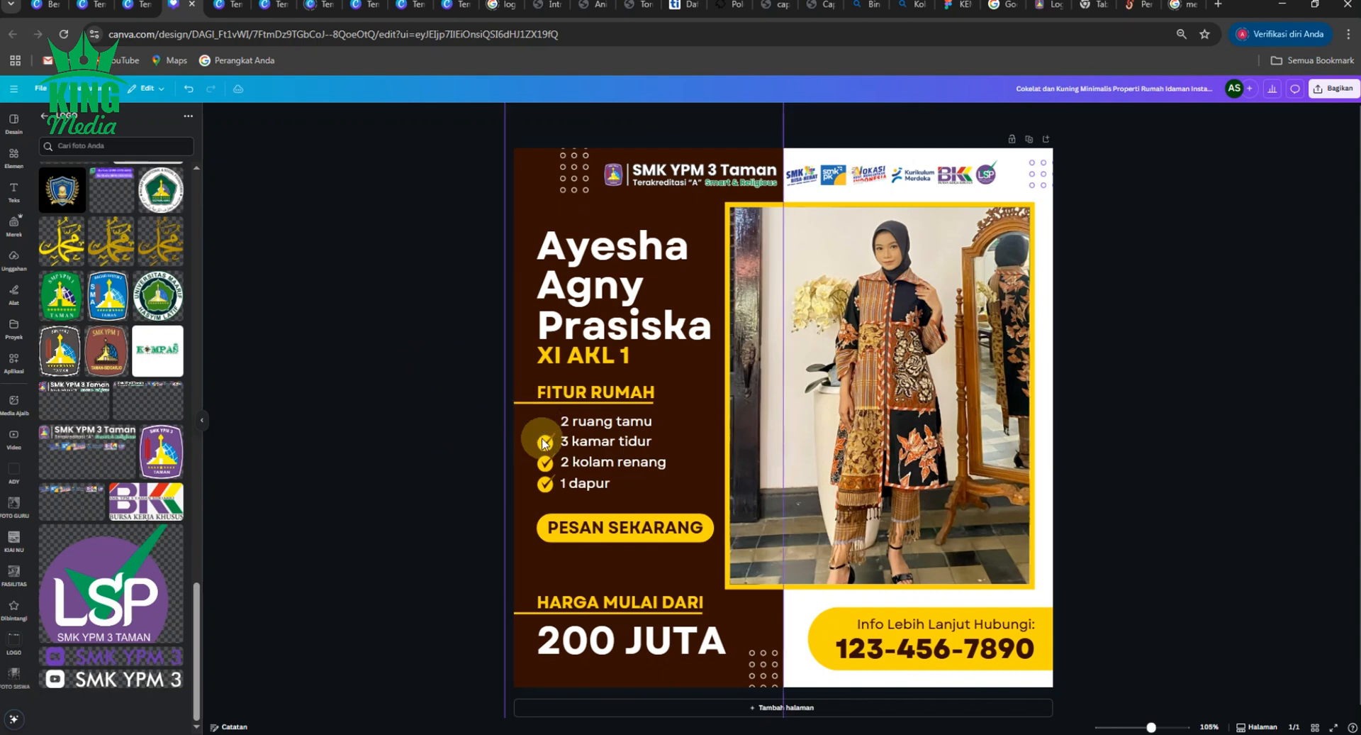
click(543, 443)
key(Delete)
click(544, 464)
key(Delete)
click(543, 486)
key(Delete)
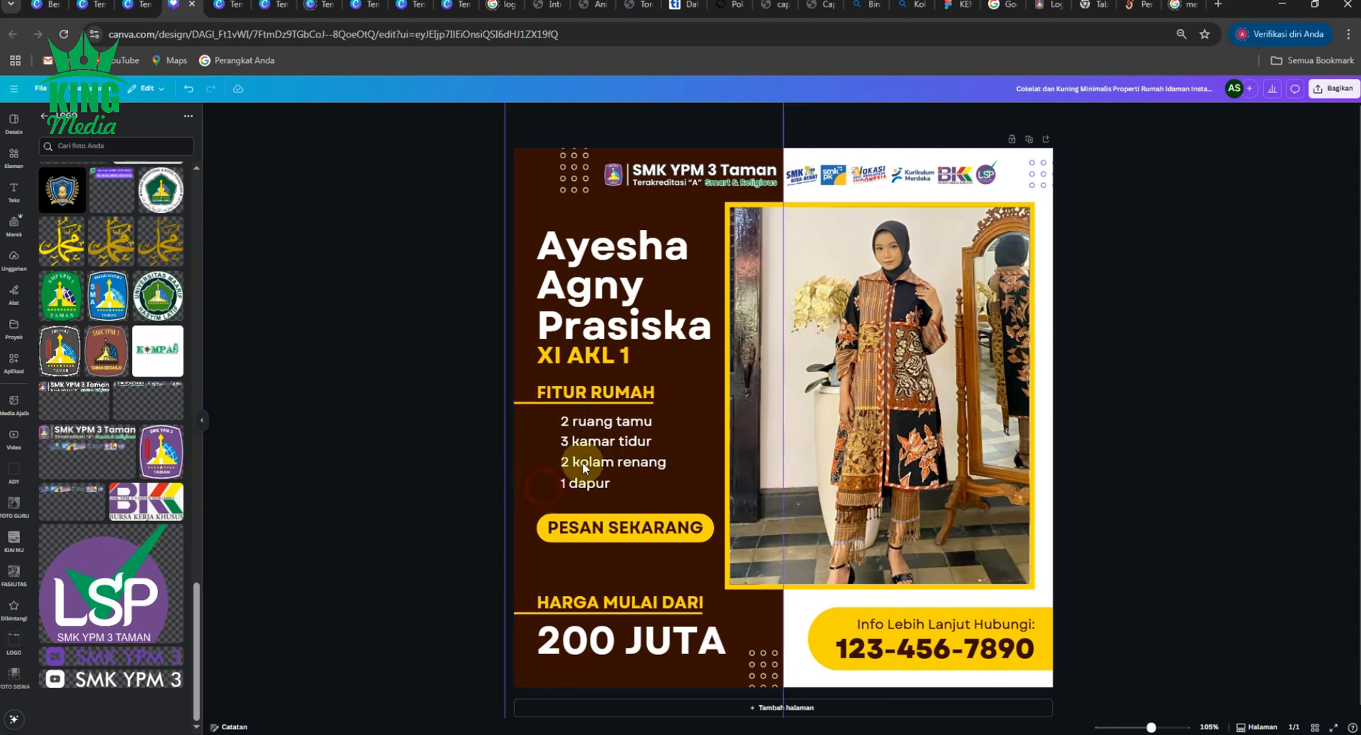
- Delete the 3 kamar tidur, 2 kolam renang and 1 dapur lines
click(595, 442)
key(Delete)
click(594, 464)
key(Delete)
click(590, 485)
key(Delete)
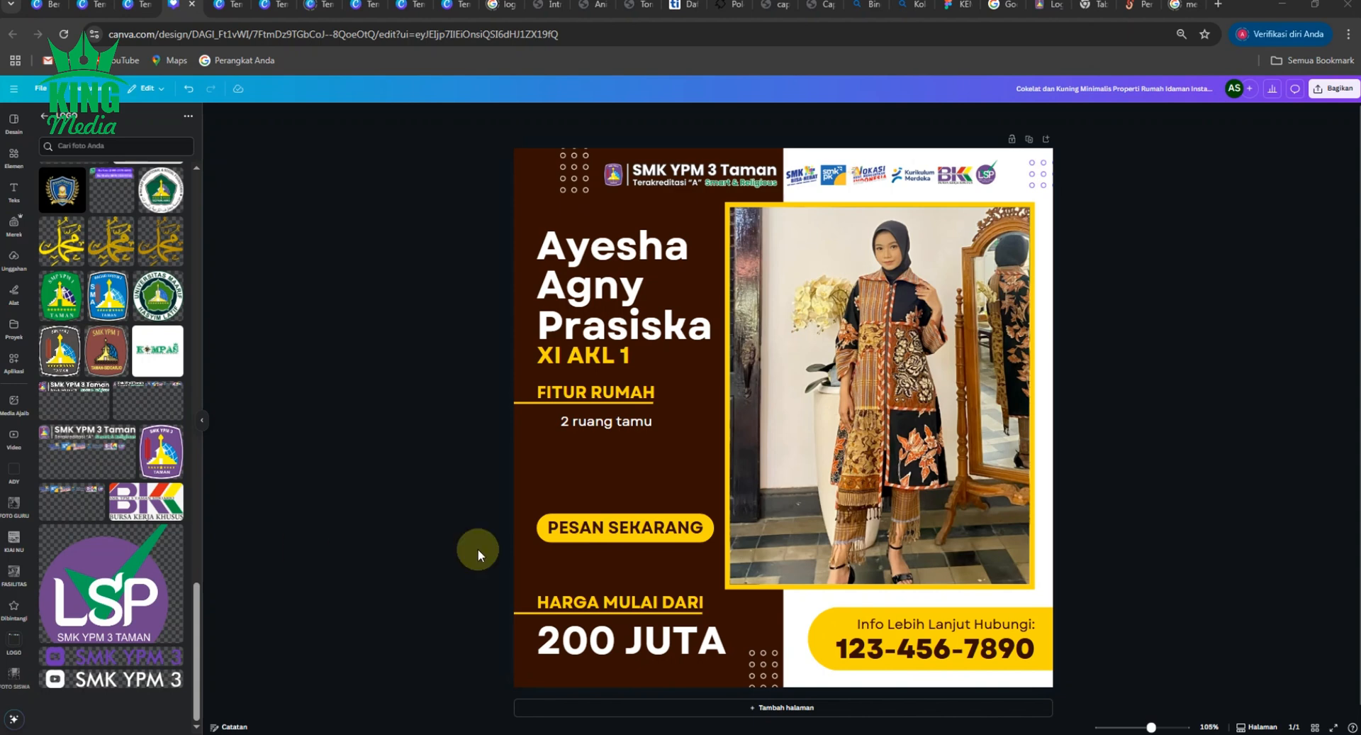
- Paste the Finalis YUK Sidoarjo 2025 paragraph over '2 ruang tamu', remove the name phrase, and left-align it
click(614, 422)
click(614, 425)
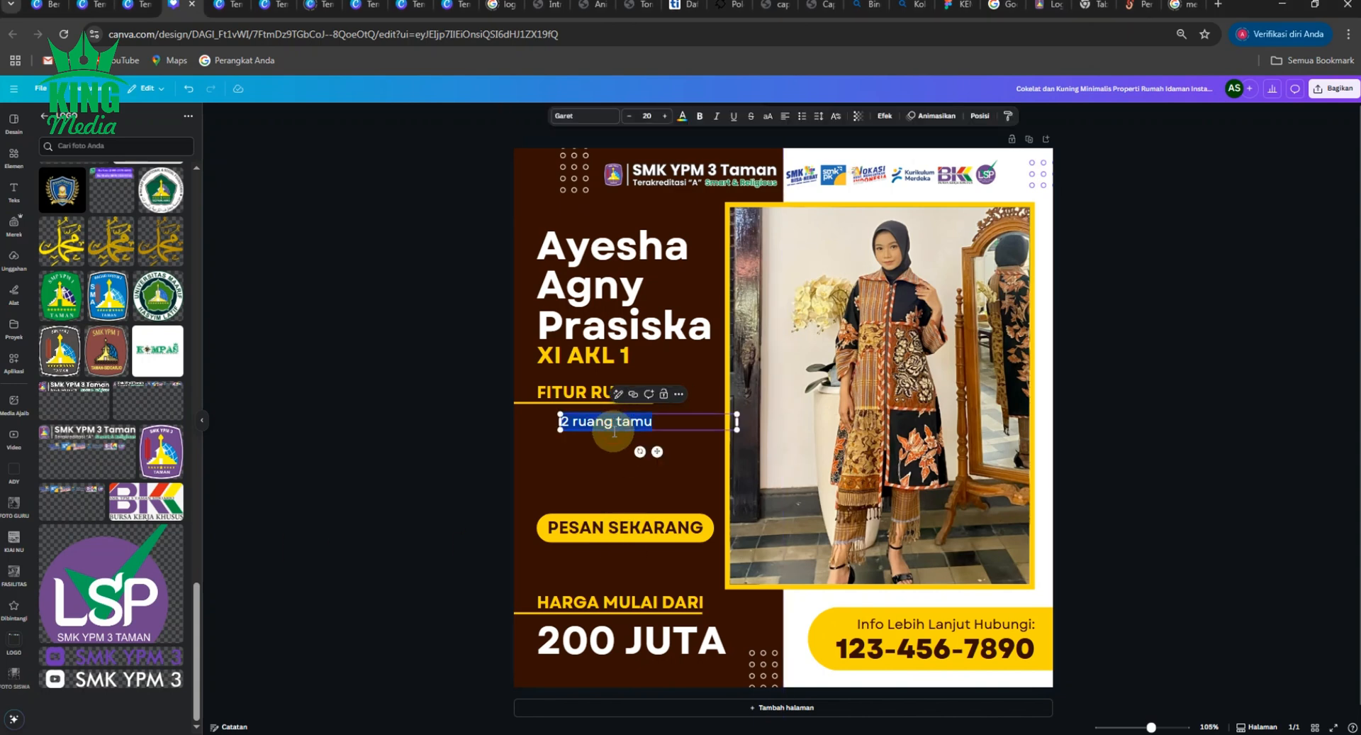
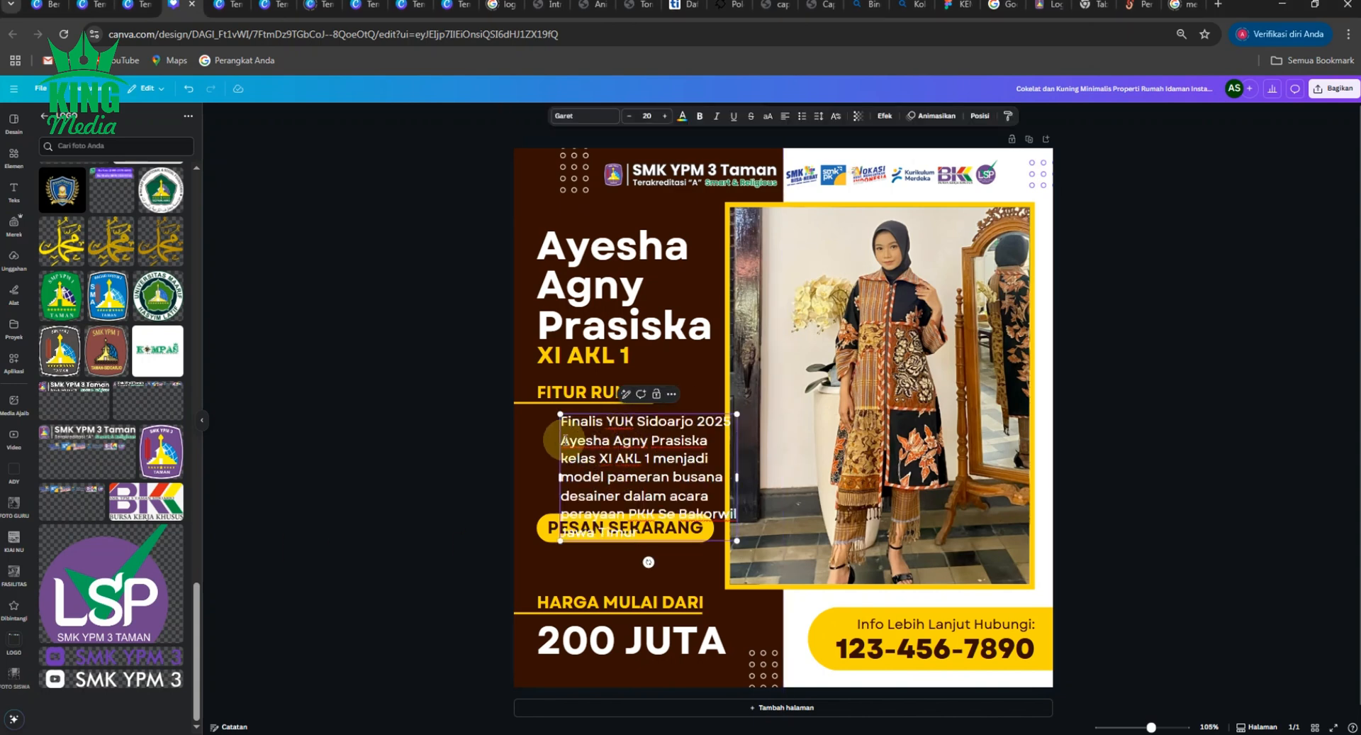
drag(563, 439, 707, 454)
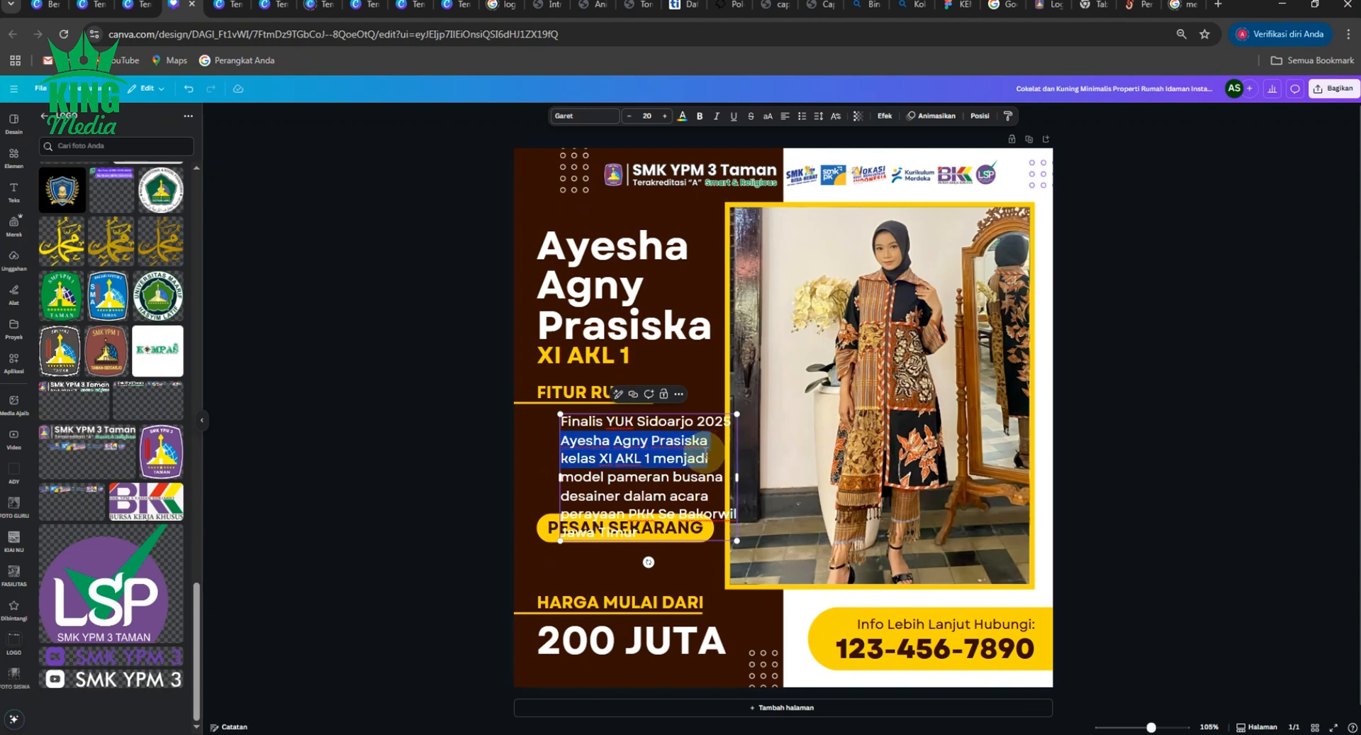
key(BackSpace)
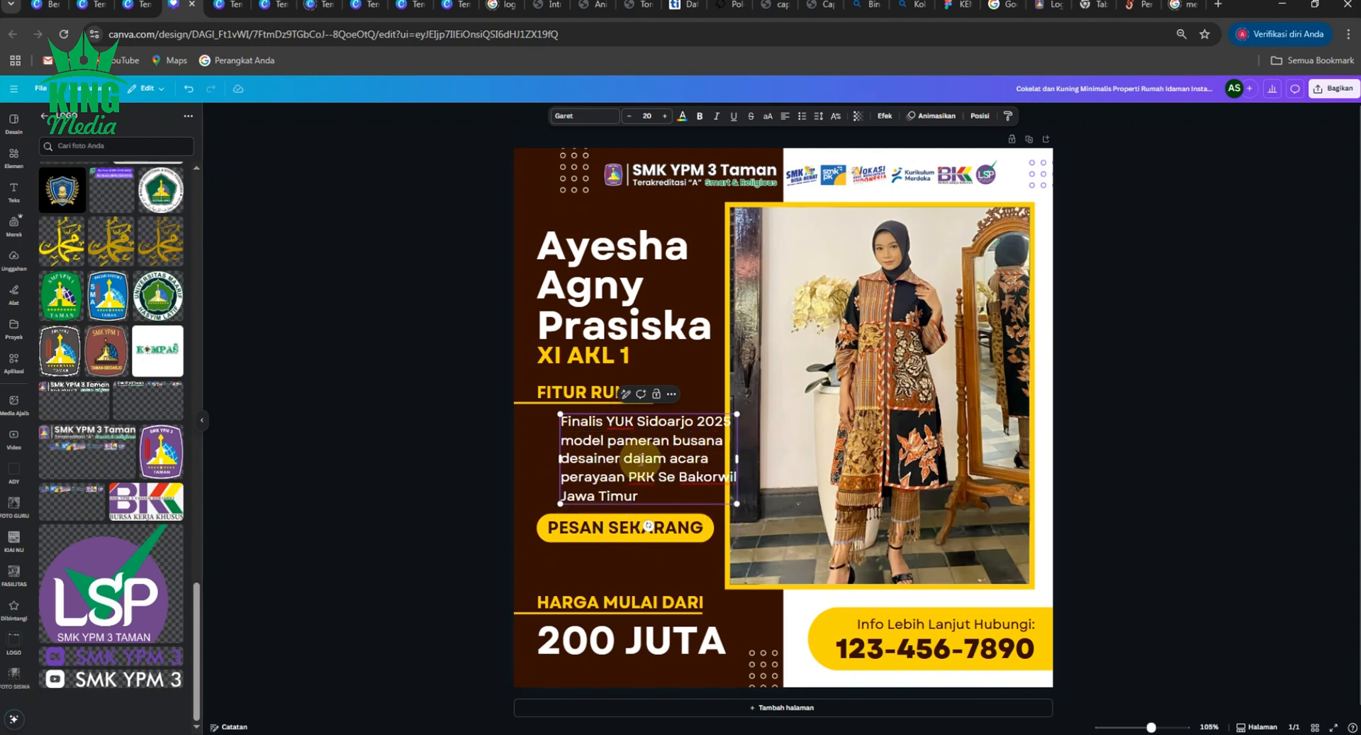
click(440, 416)
drag(573, 441, 559, 442)
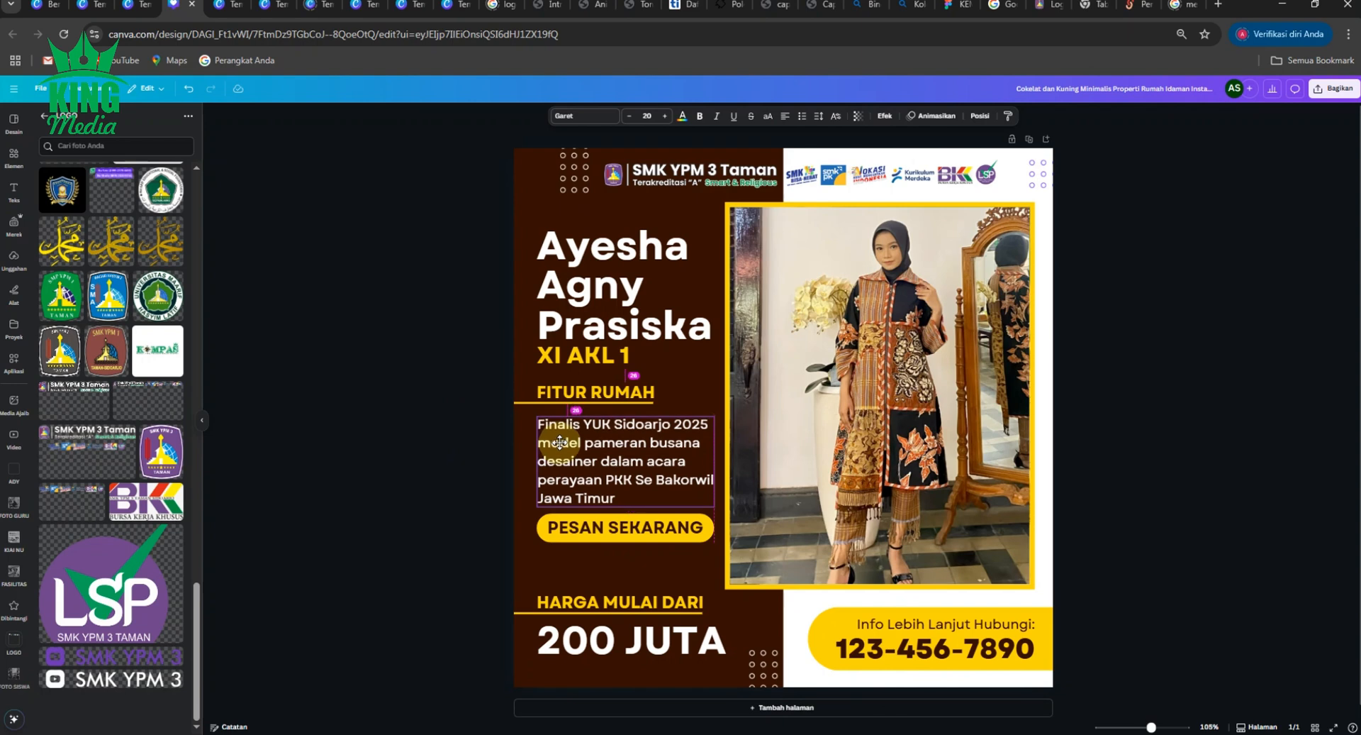
click(434, 444)
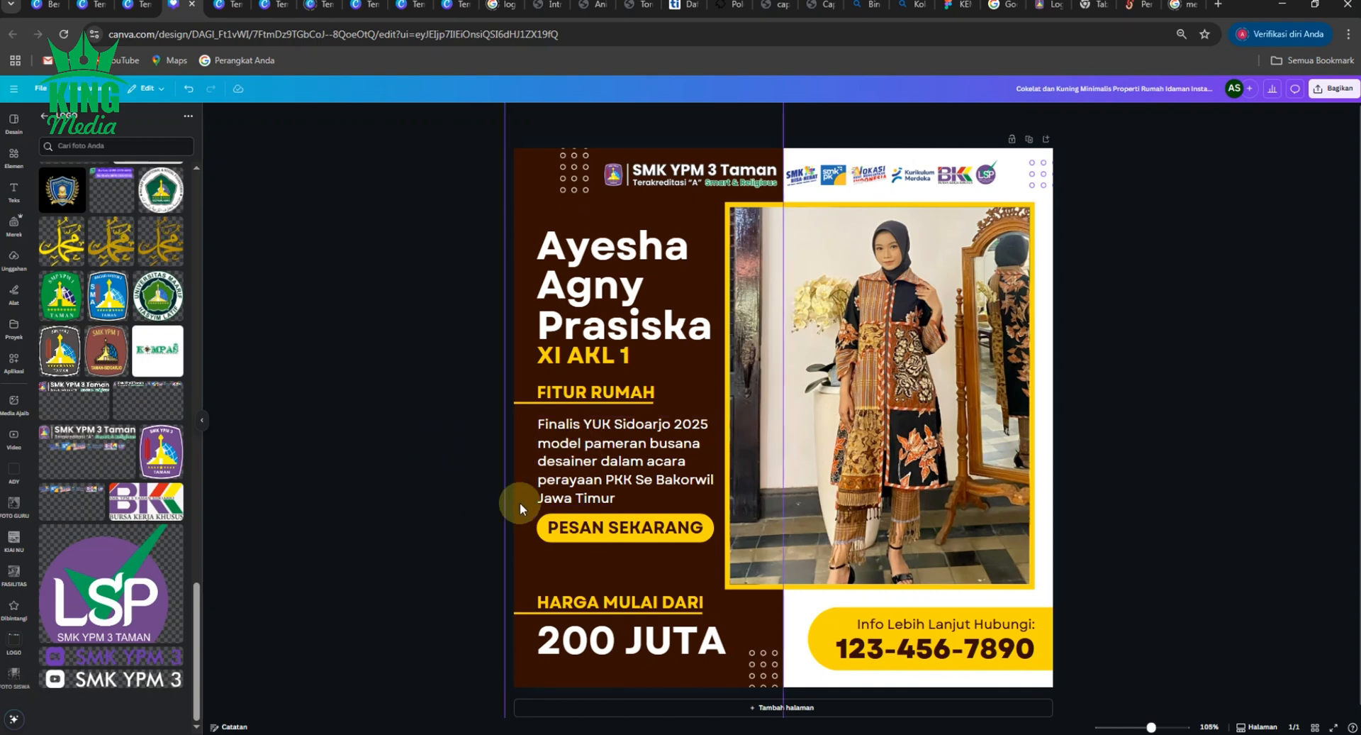
- Delete the 200 JUTA price and the PESAN SEKARANG button
click(651, 642)
key(Delete)
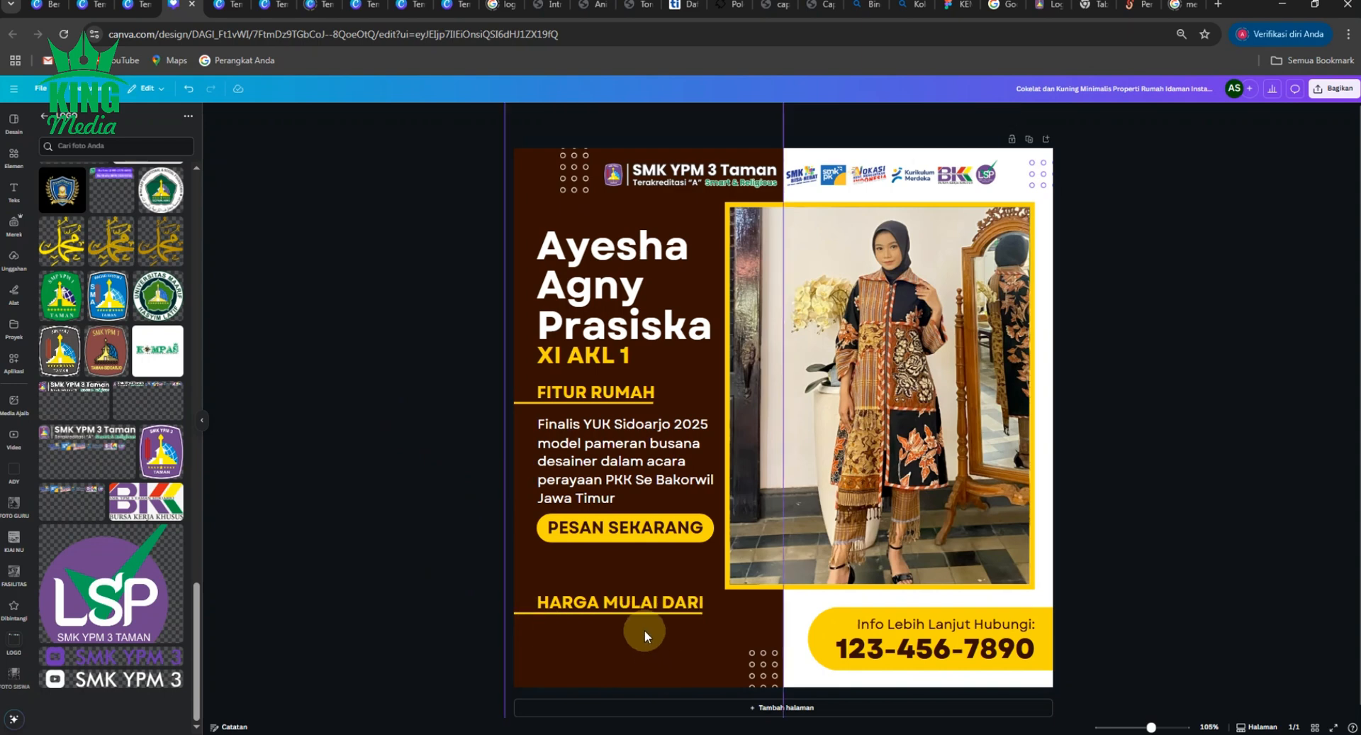
click(626, 537)
key(Delete)
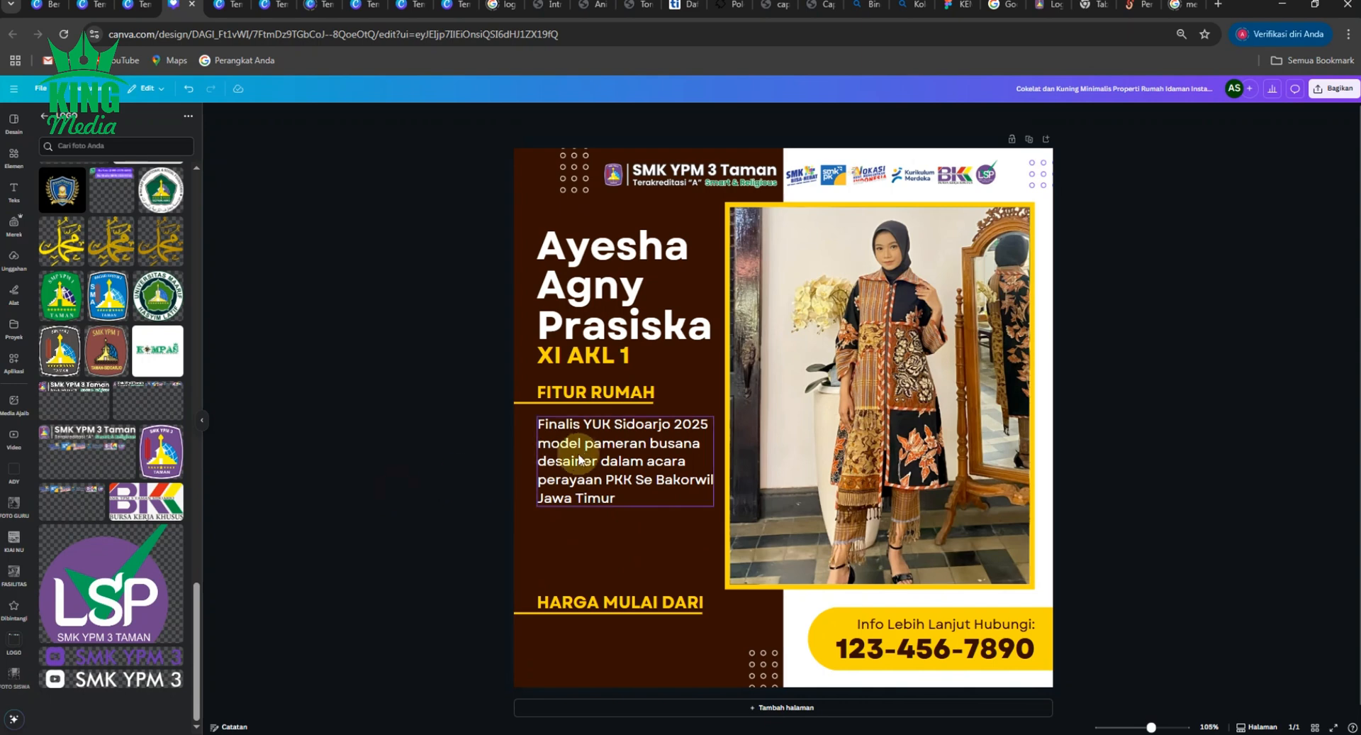
click(472, 410)
- Move the FITUR RUMAH heading and achievement paragraph down together
drag(486, 392, 572, 551)
shift+click(565, 559)
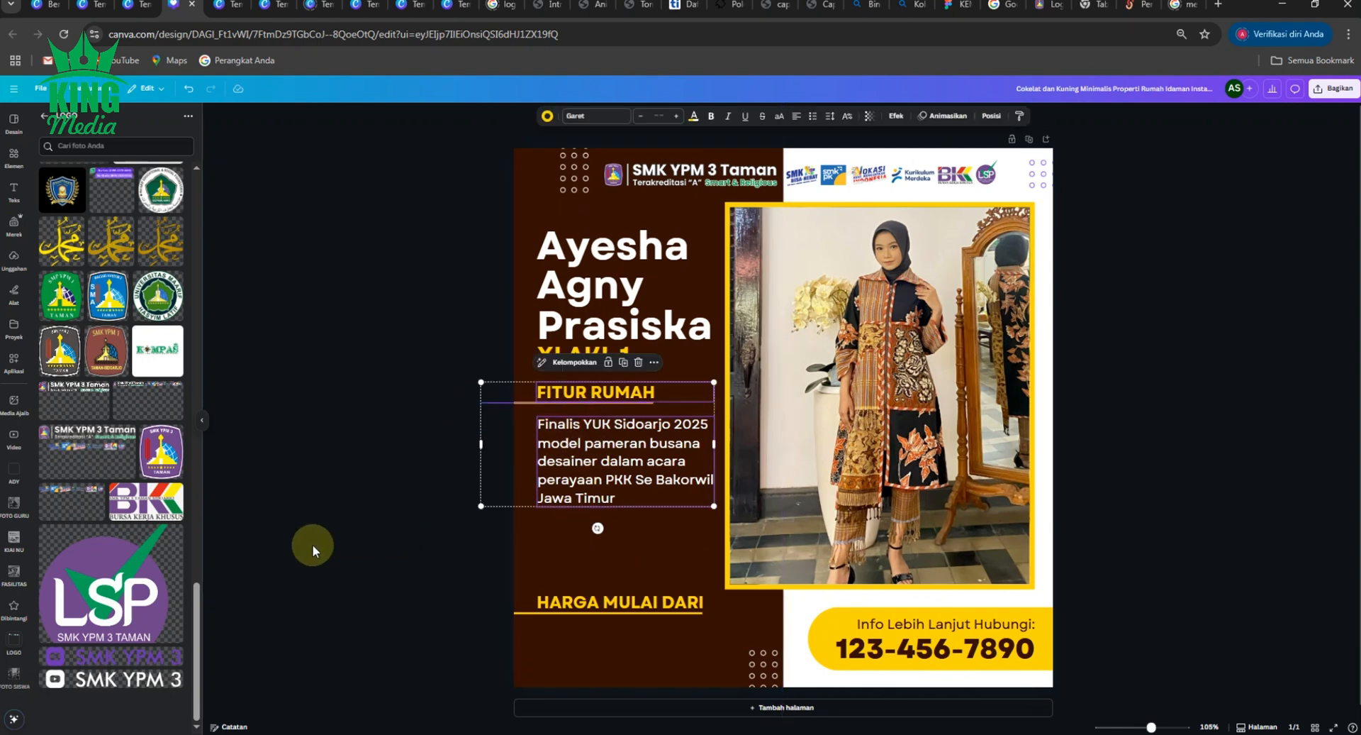
drag(627, 444, 624, 468)
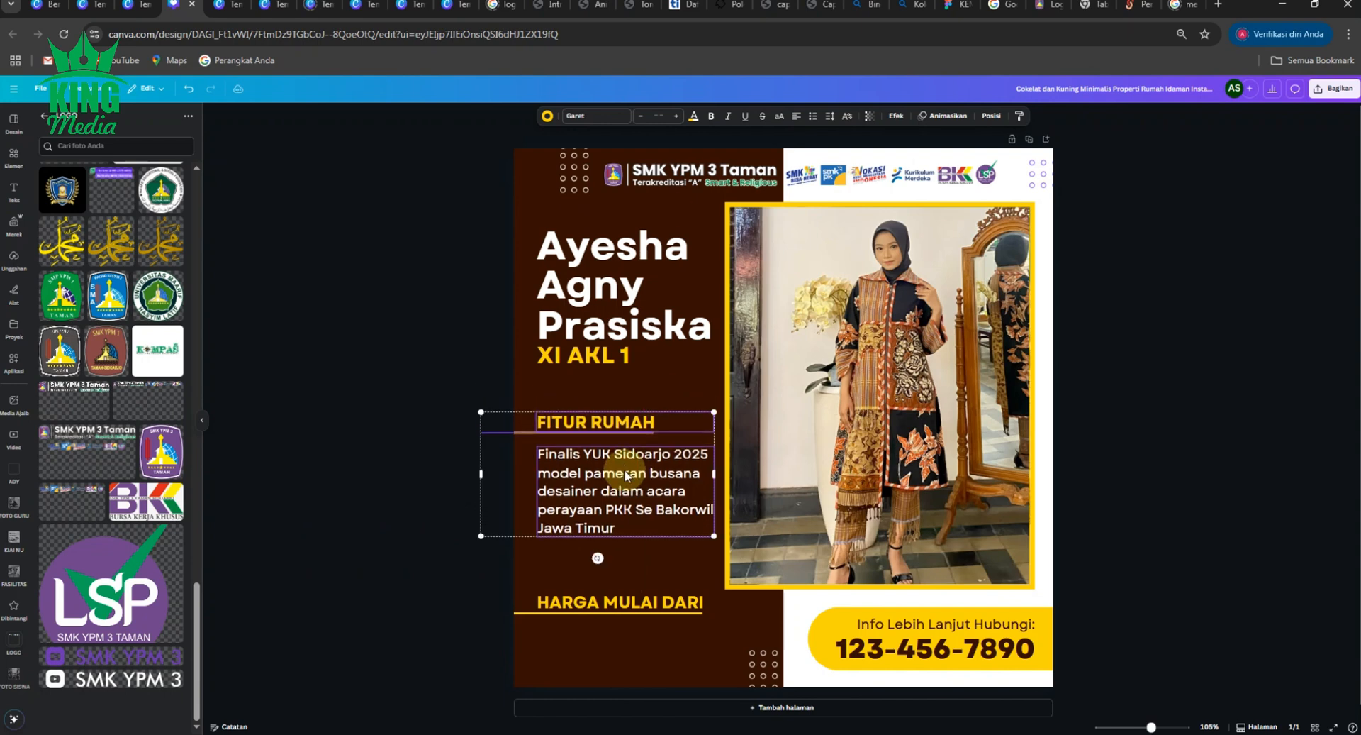
click(372, 436)
- Switch the FITUR RUMAH heading to title case 'Fitur Rumah'
click(645, 423)
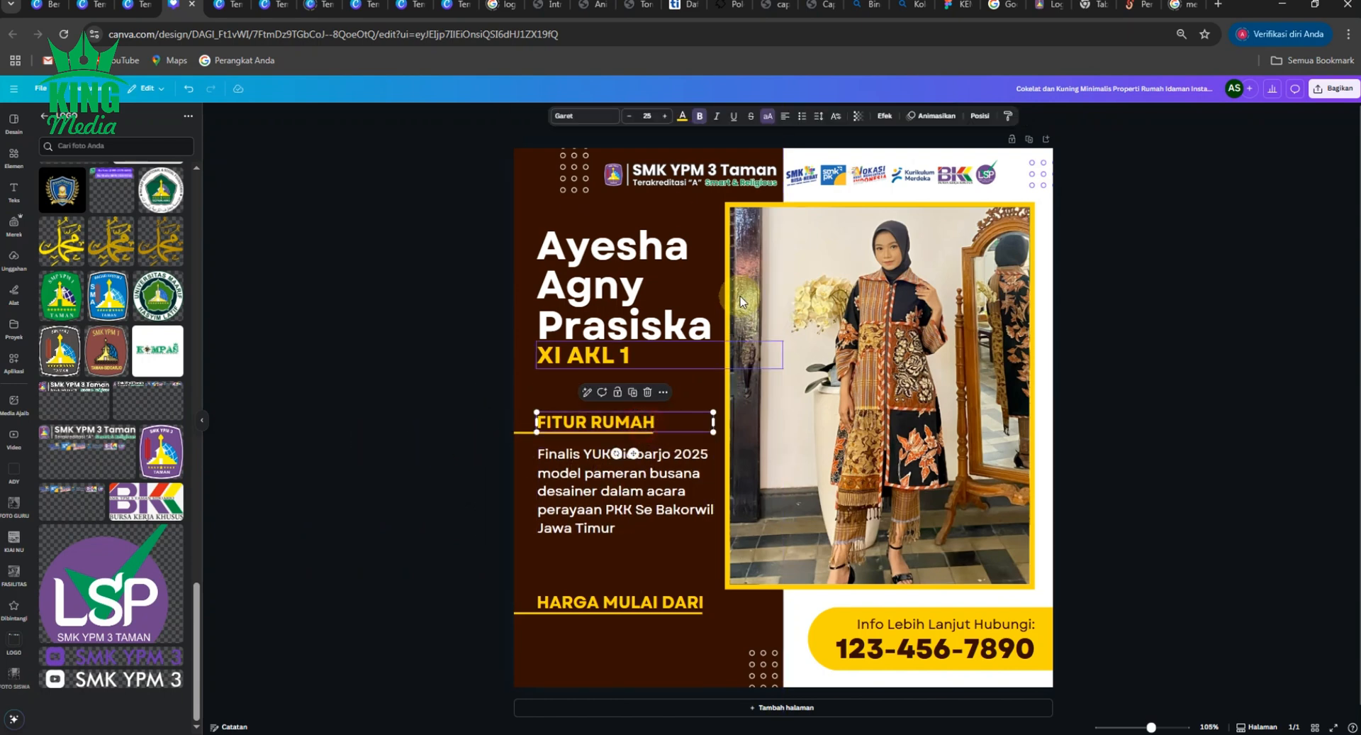
click(767, 117)
drag(526, 438, 526, 438)
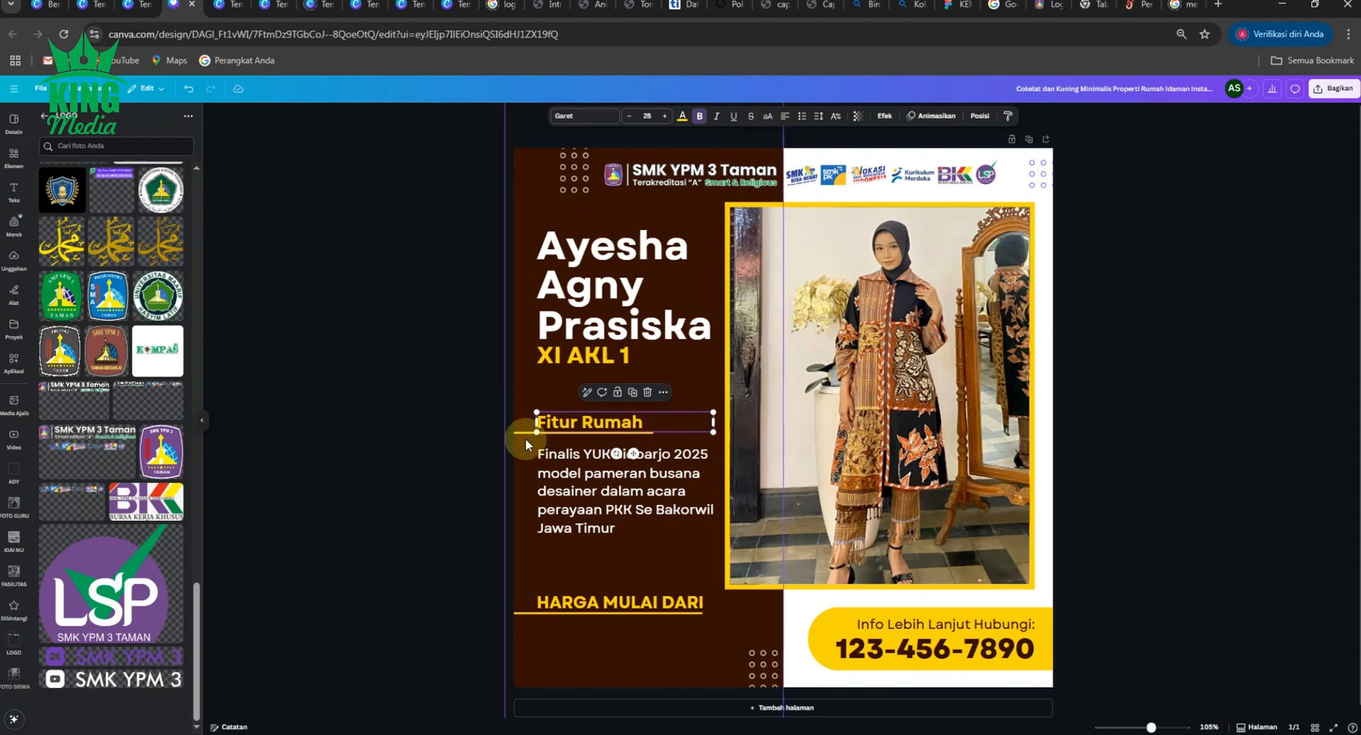
click(398, 494)
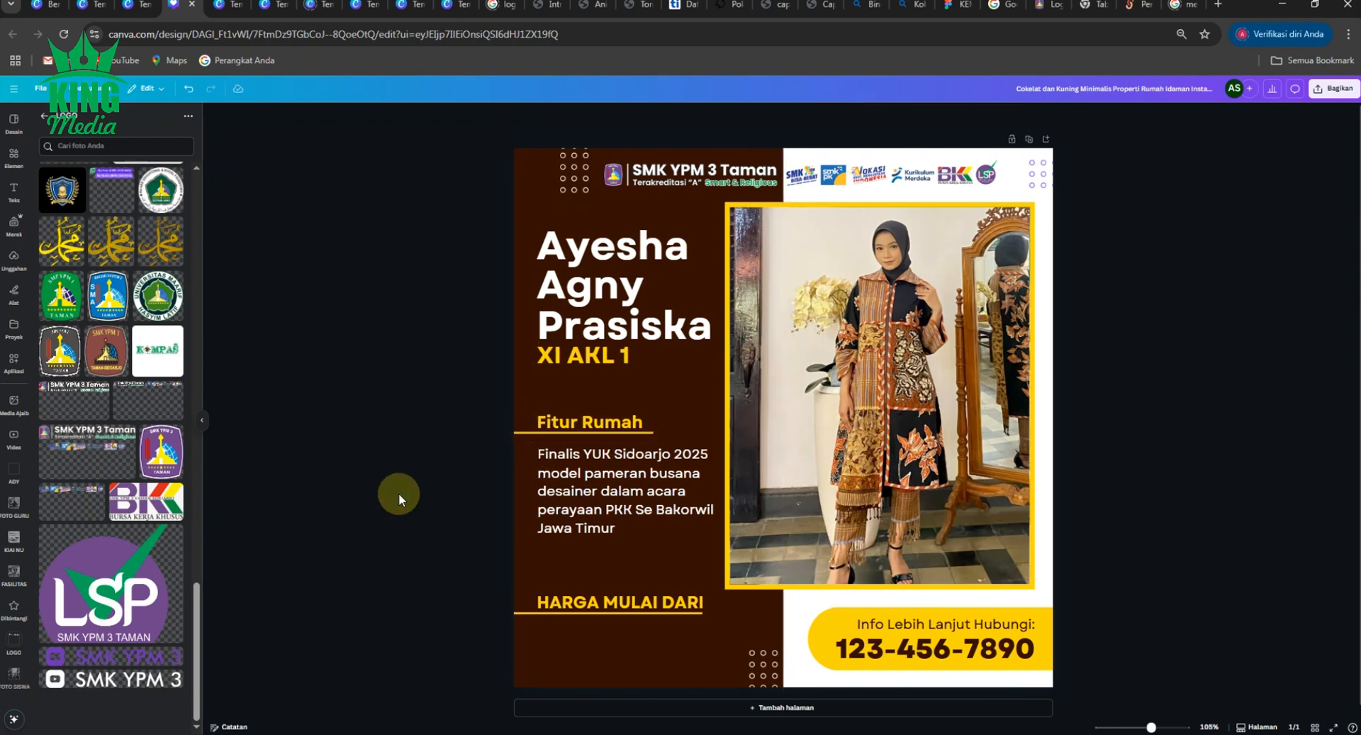
- Replace the 'Fitur Rumah' heading text with 'Finalis YUK Sidoarjo'
double_click(615, 430)
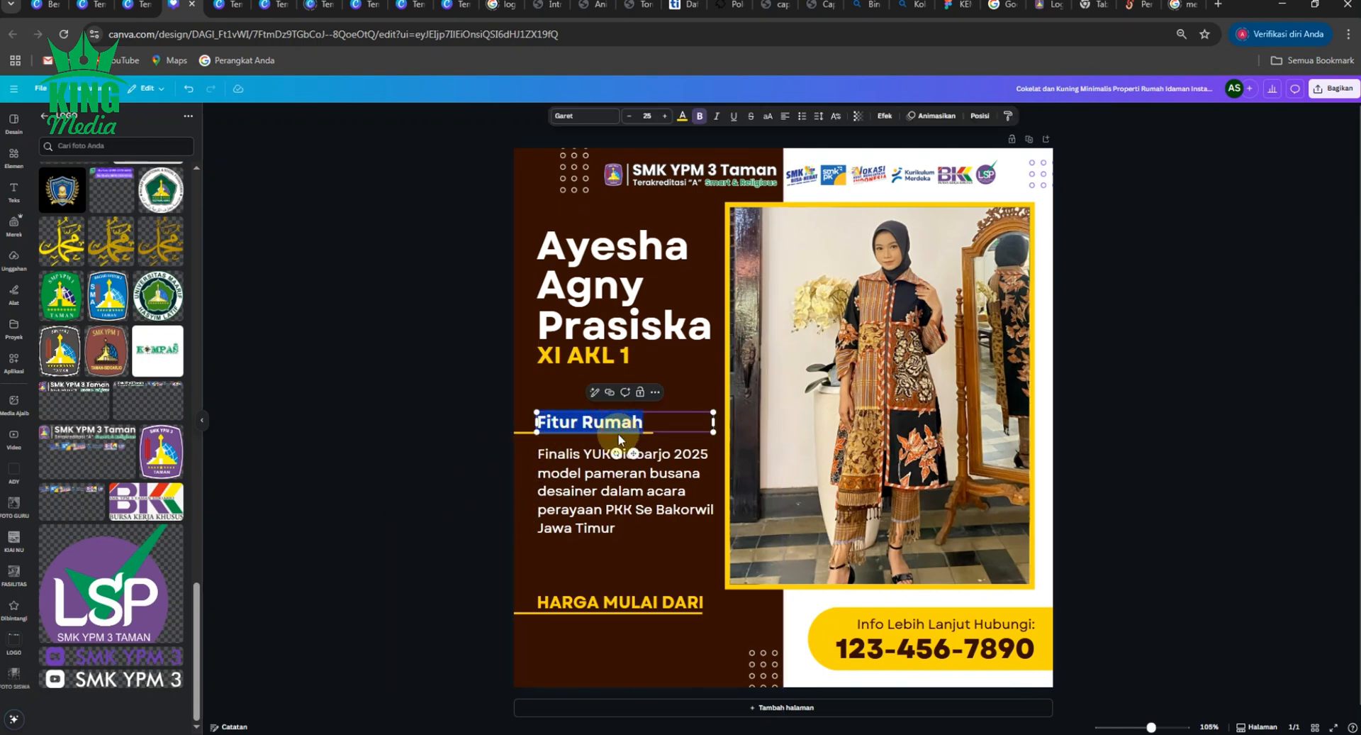
text(Fina)
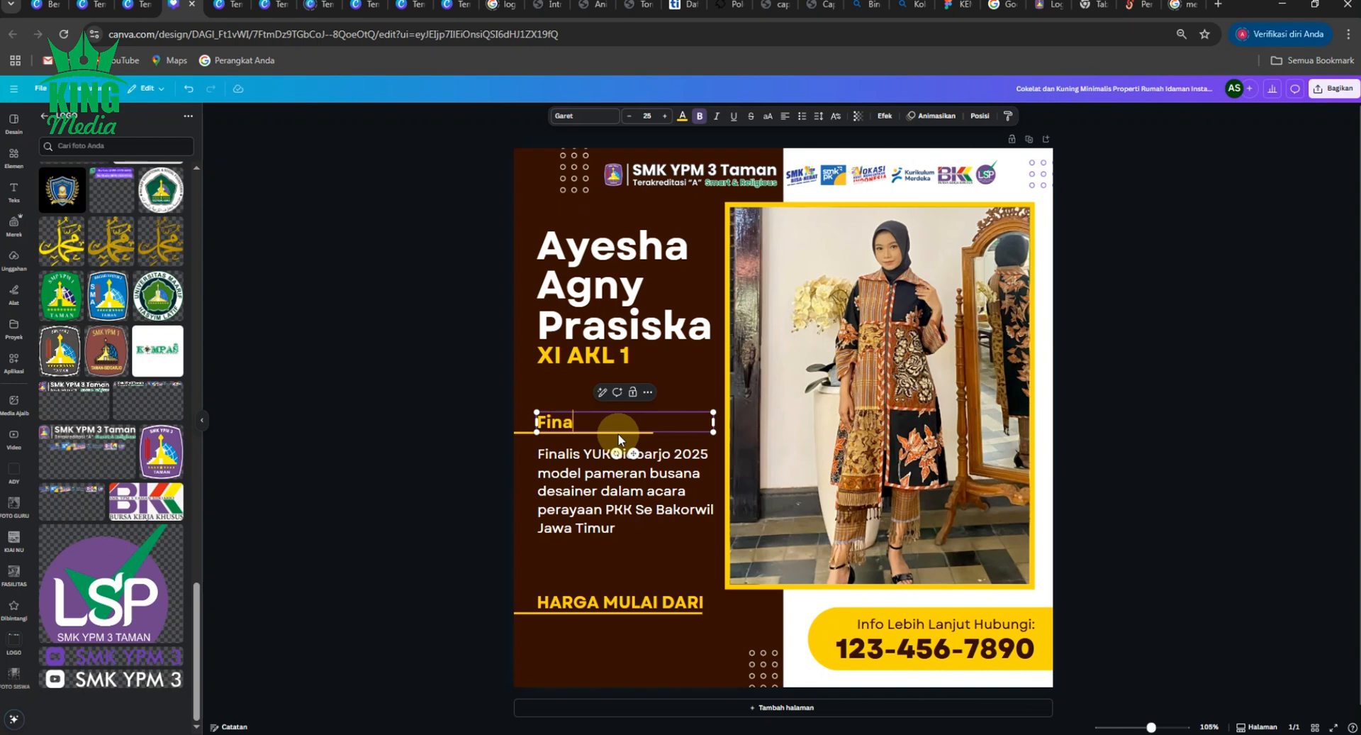
text(lis Y)
text(UI)
text(K)
text(Sd)
text(idoarj)
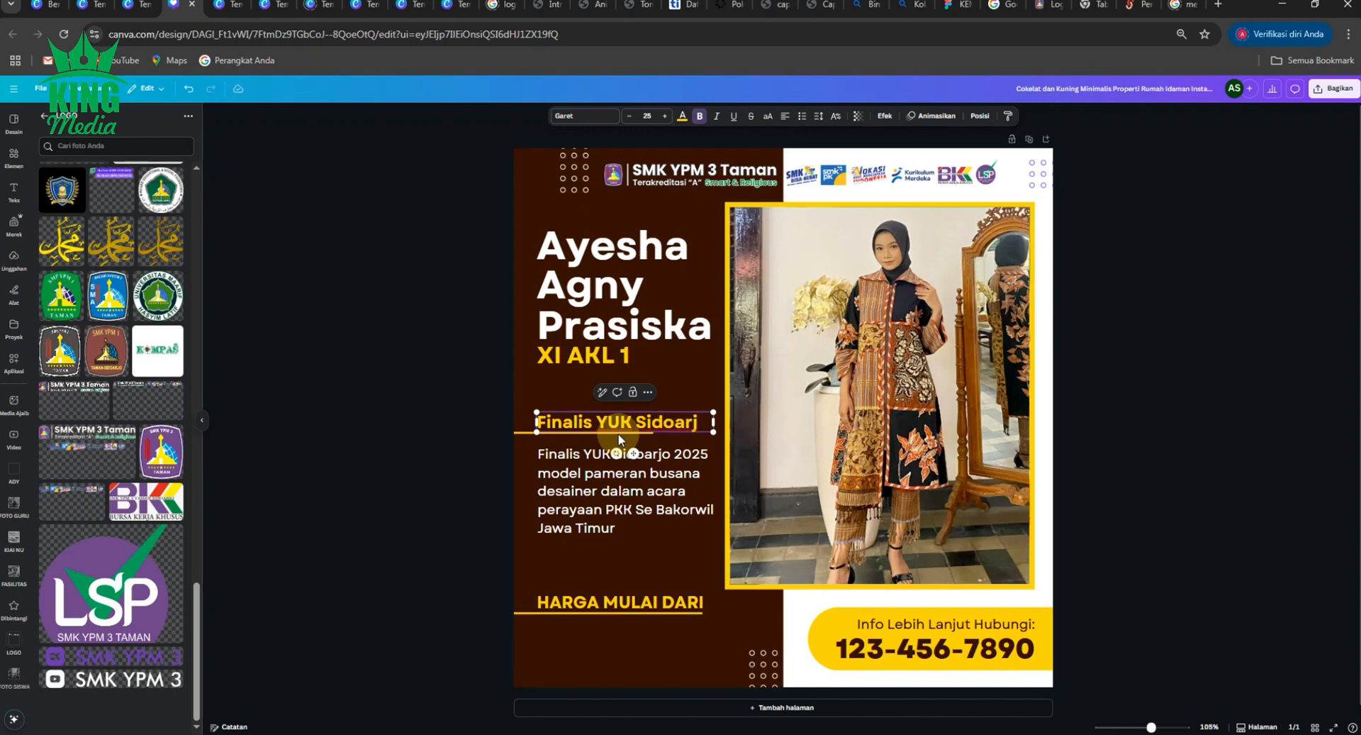
text(o)
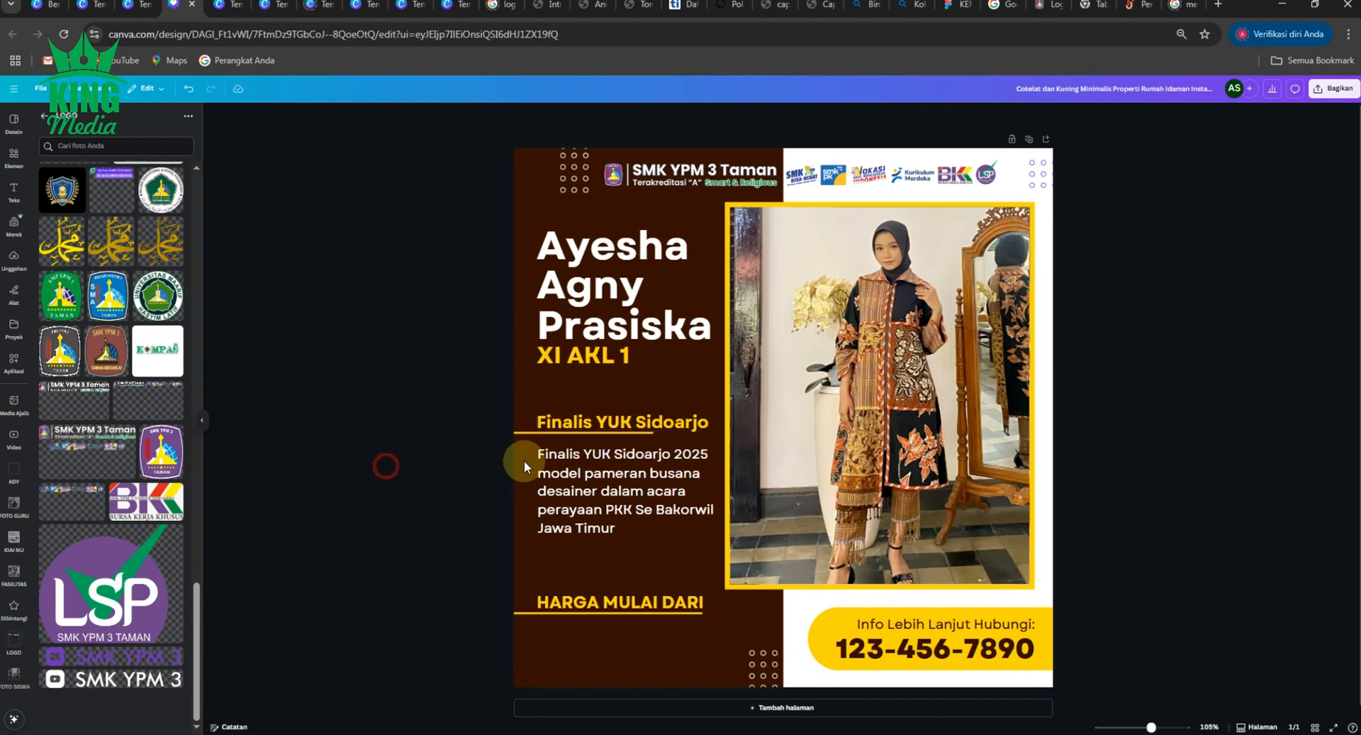
click(713, 413)
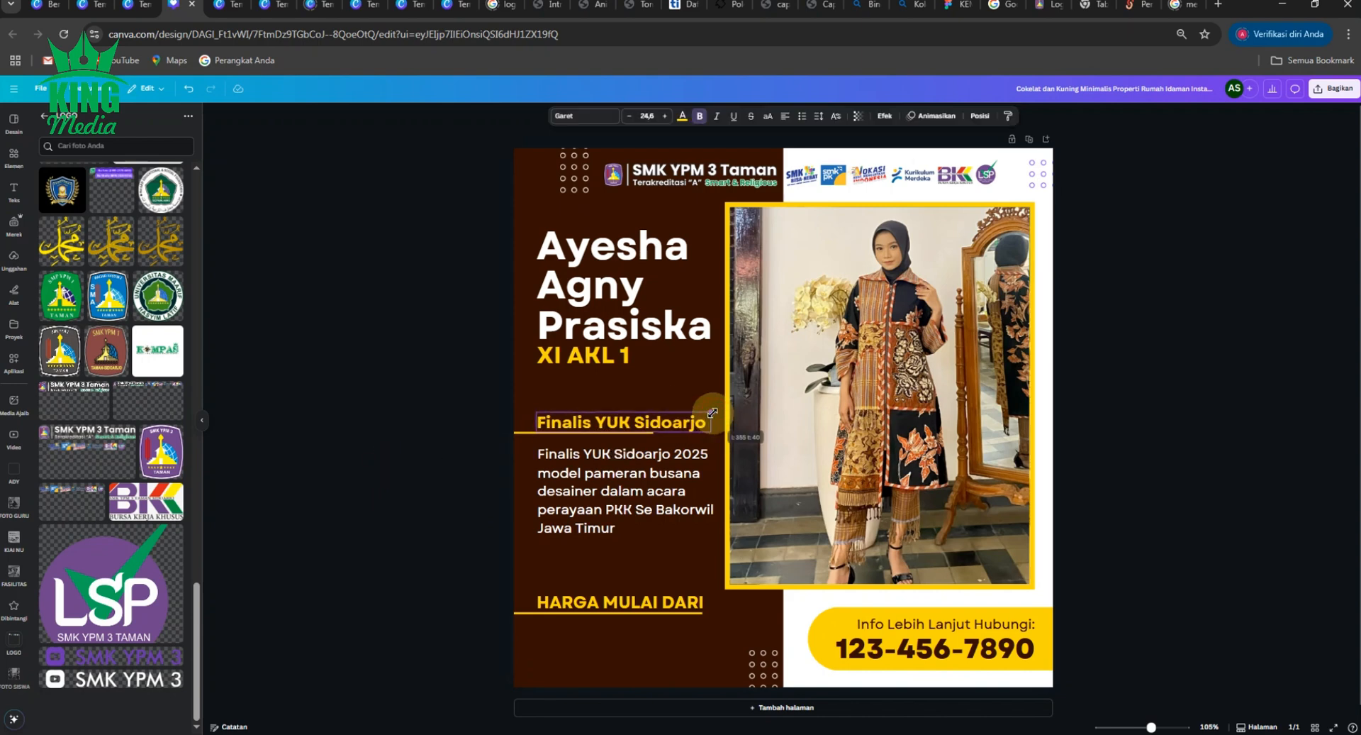
click(458, 453)
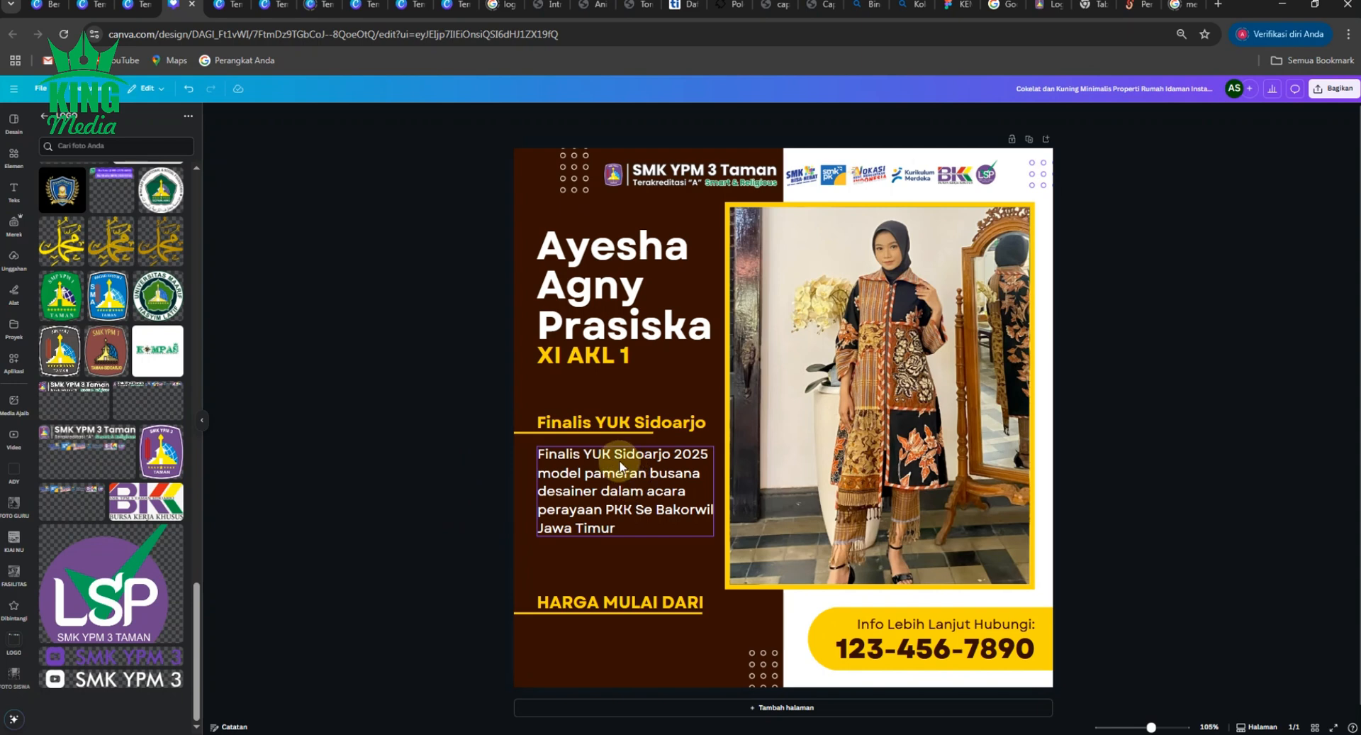
- Append '2025' to the heading and move it up away from the body text
click(674, 424)
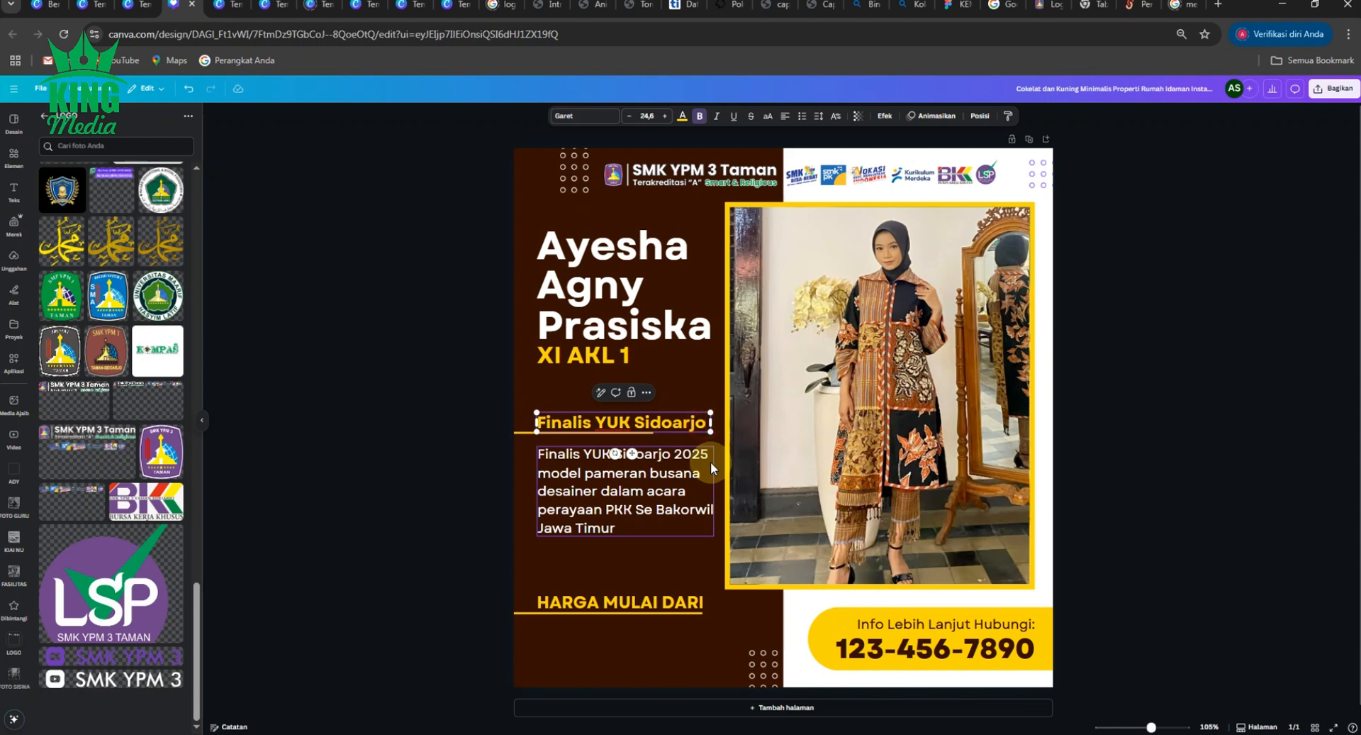
text(2025)
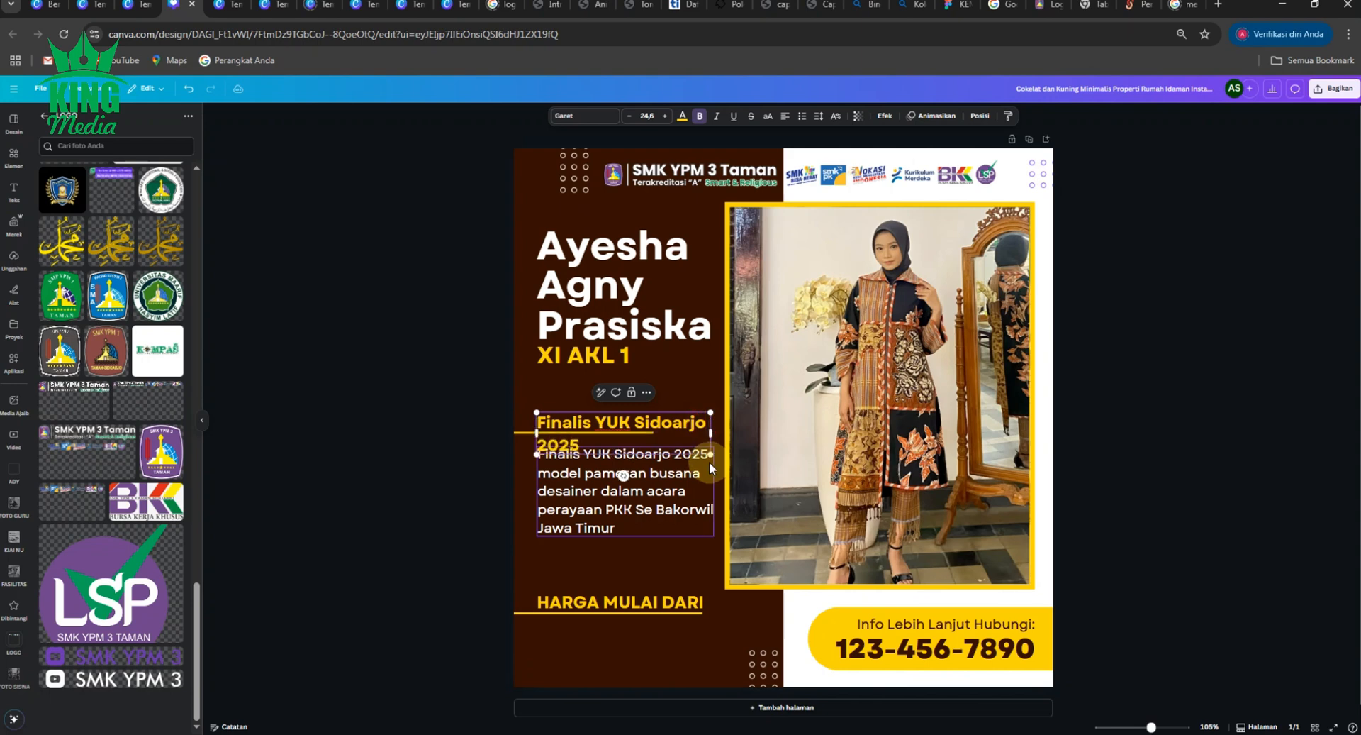
click(409, 451)
click(607, 412)
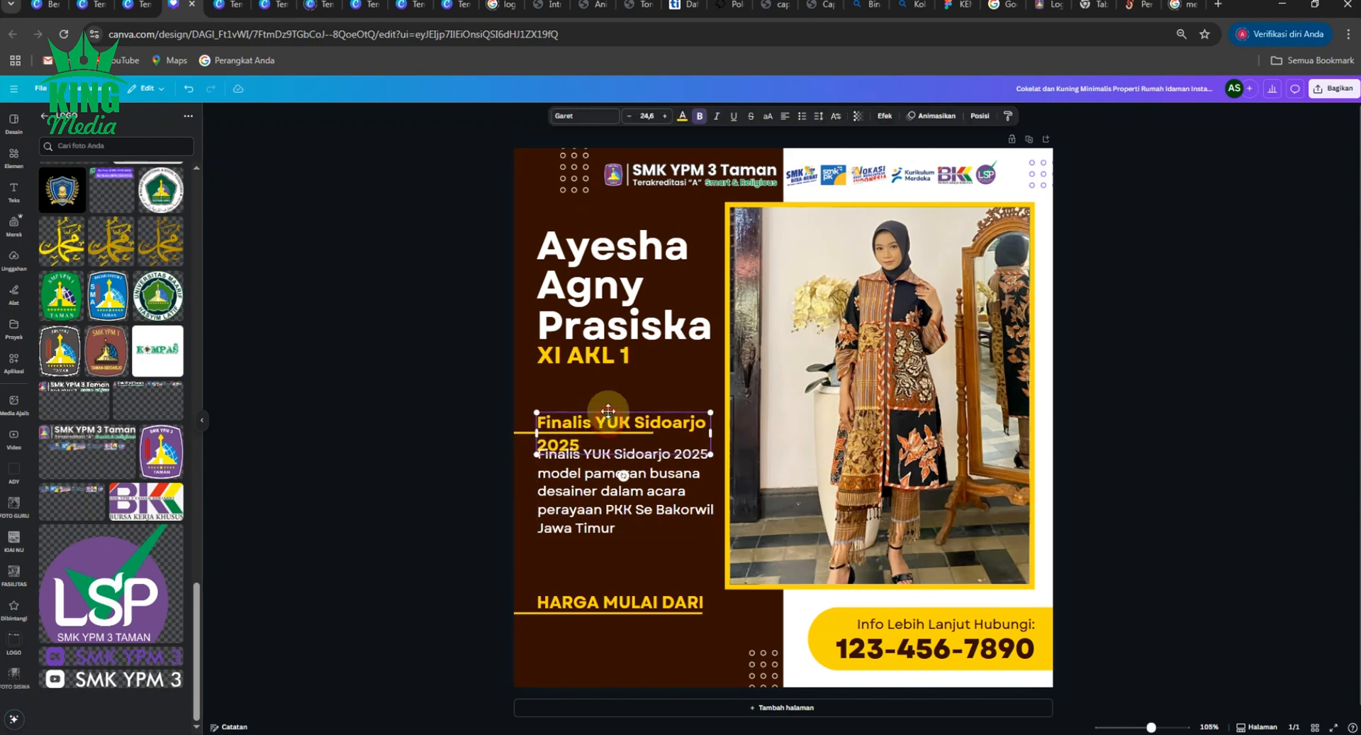
drag(608, 412, 608, 389)
click(449, 410)
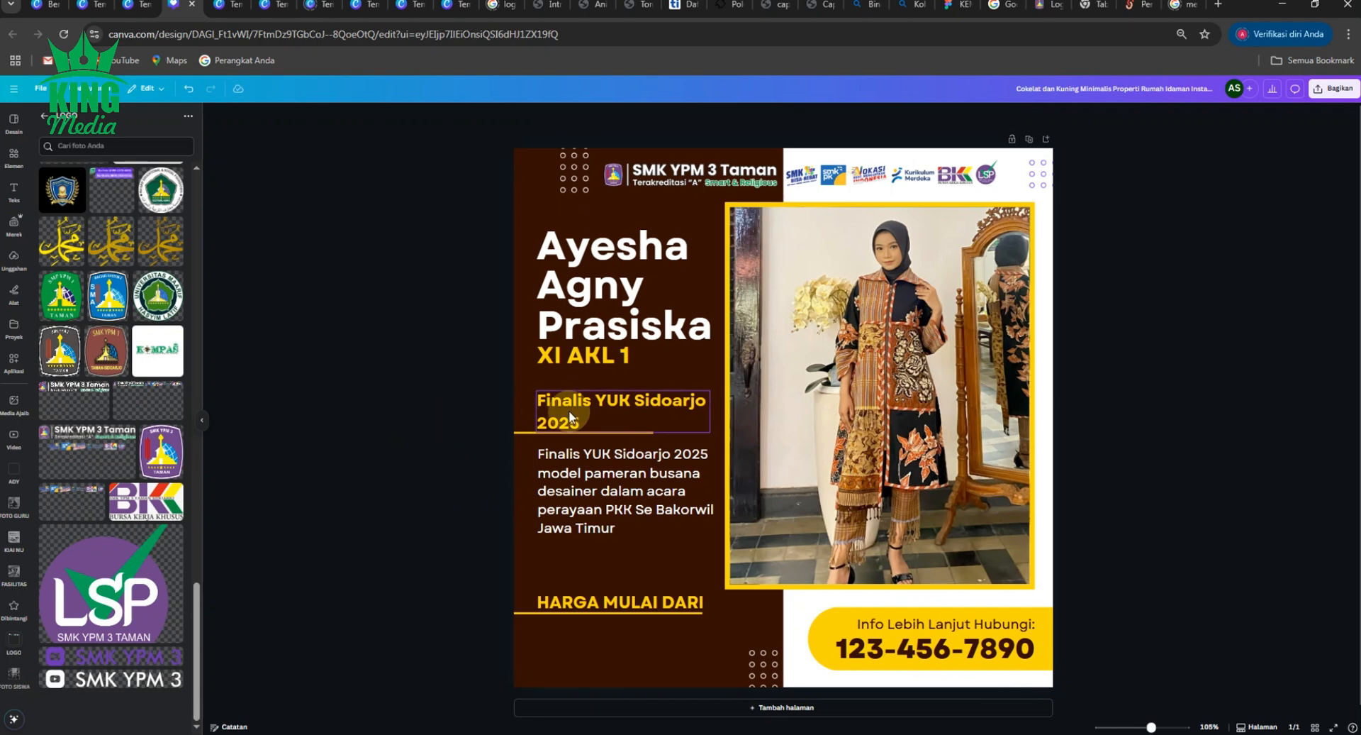
- Tighten the heading's line spacing to 1.11
key(ctrl+plus)
click(527, 394)
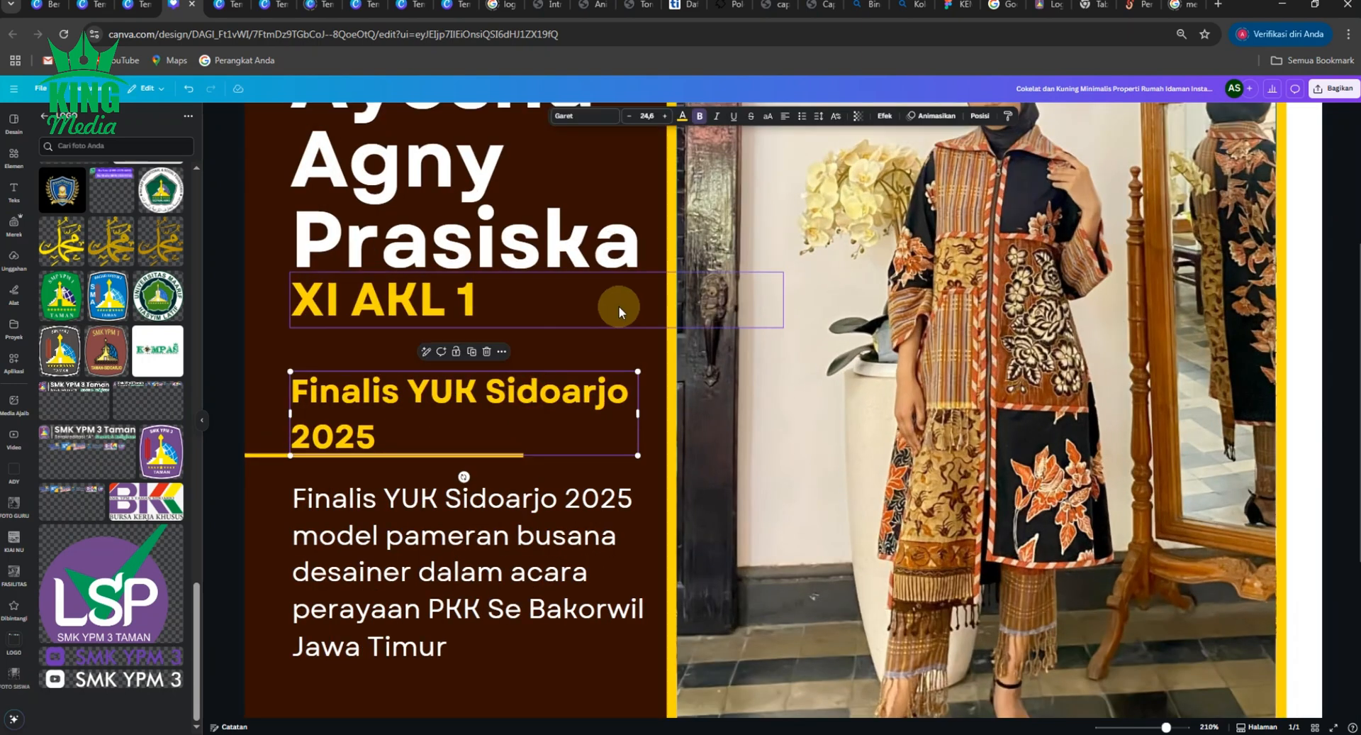
click(818, 116)
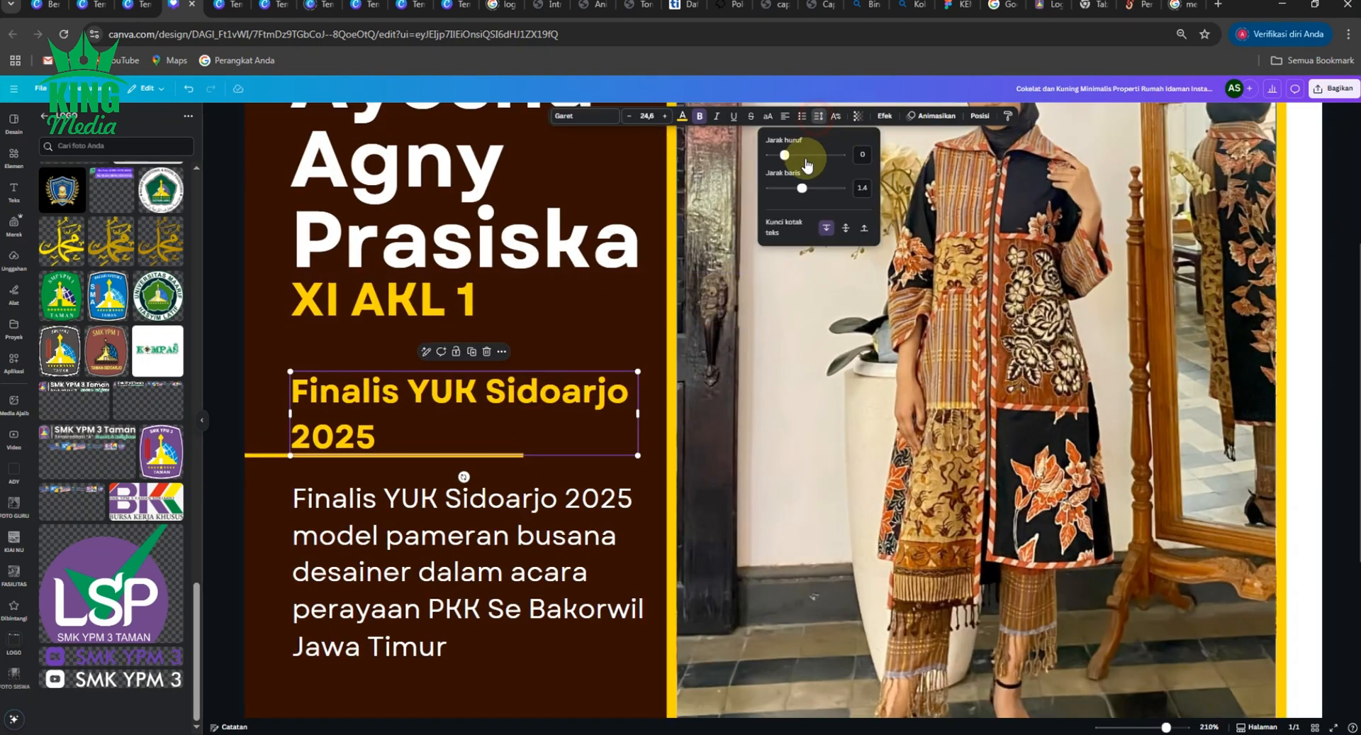
drag(802, 188, 791, 188)
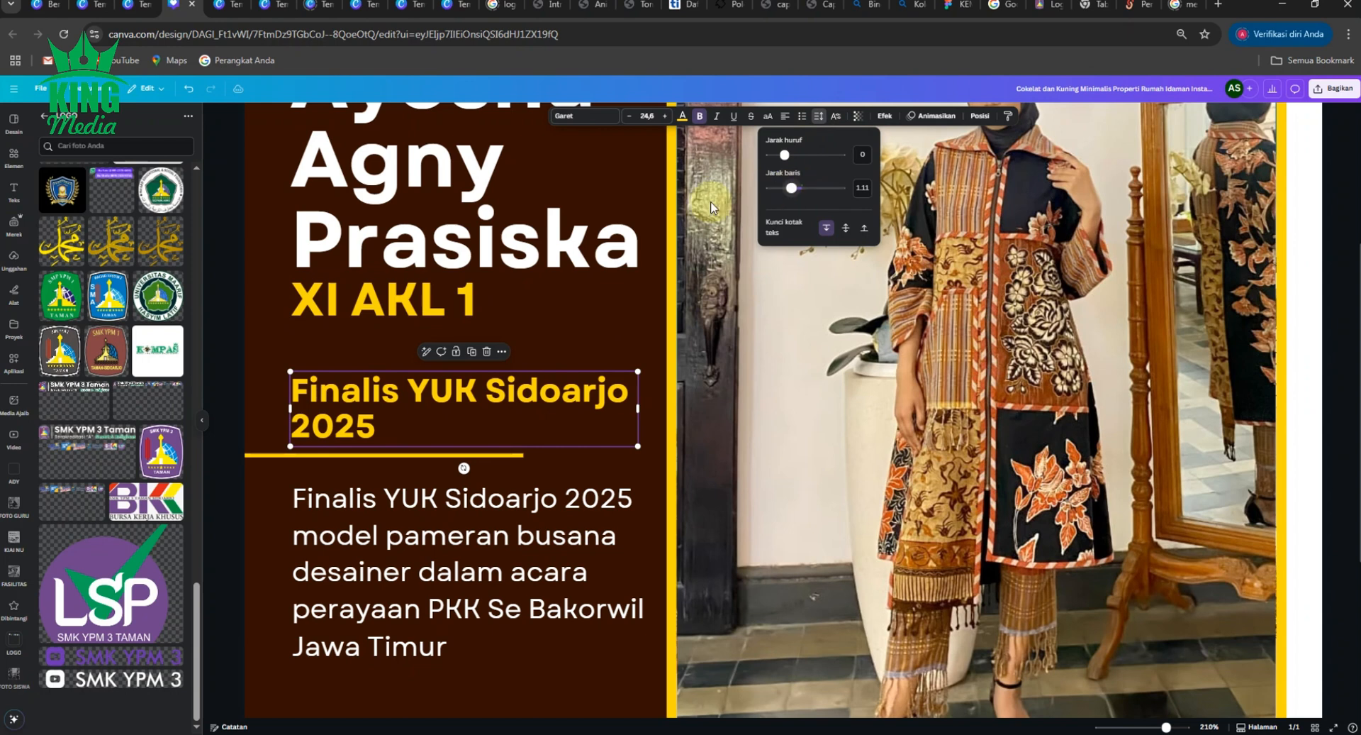
ctrl+scroll(619, 263, down, 5)
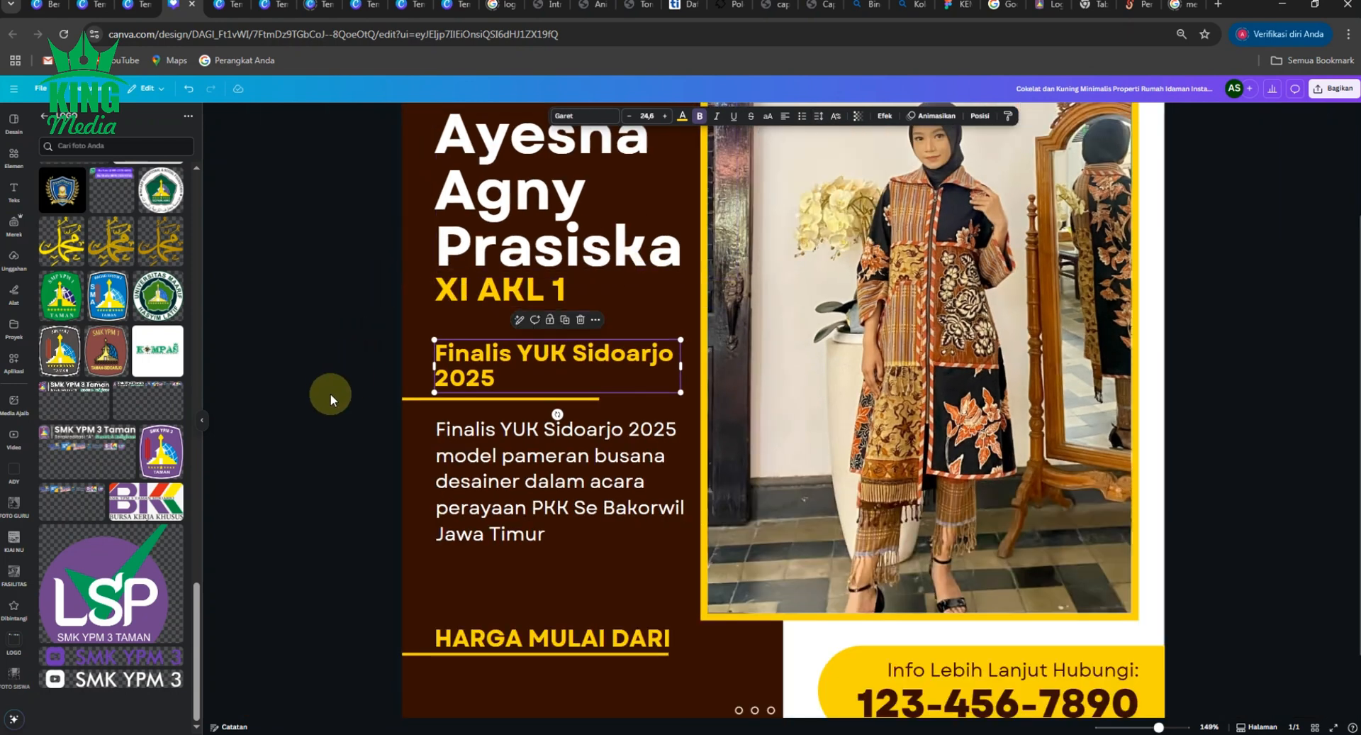
click(331, 393)
click(494, 433)
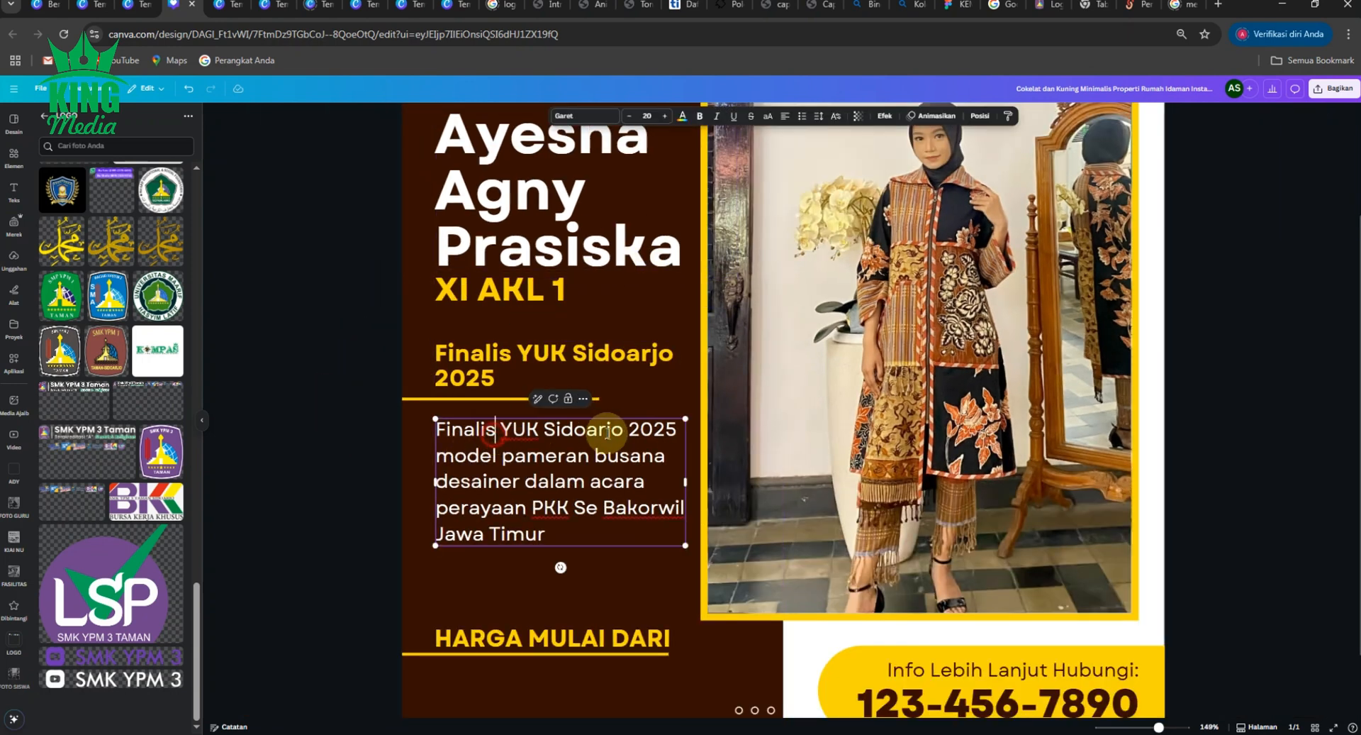
- Delete the repeated title so the paragraph begins with a capitalised 'Model pameran busana'
click(683, 427)
key(BackSpace)
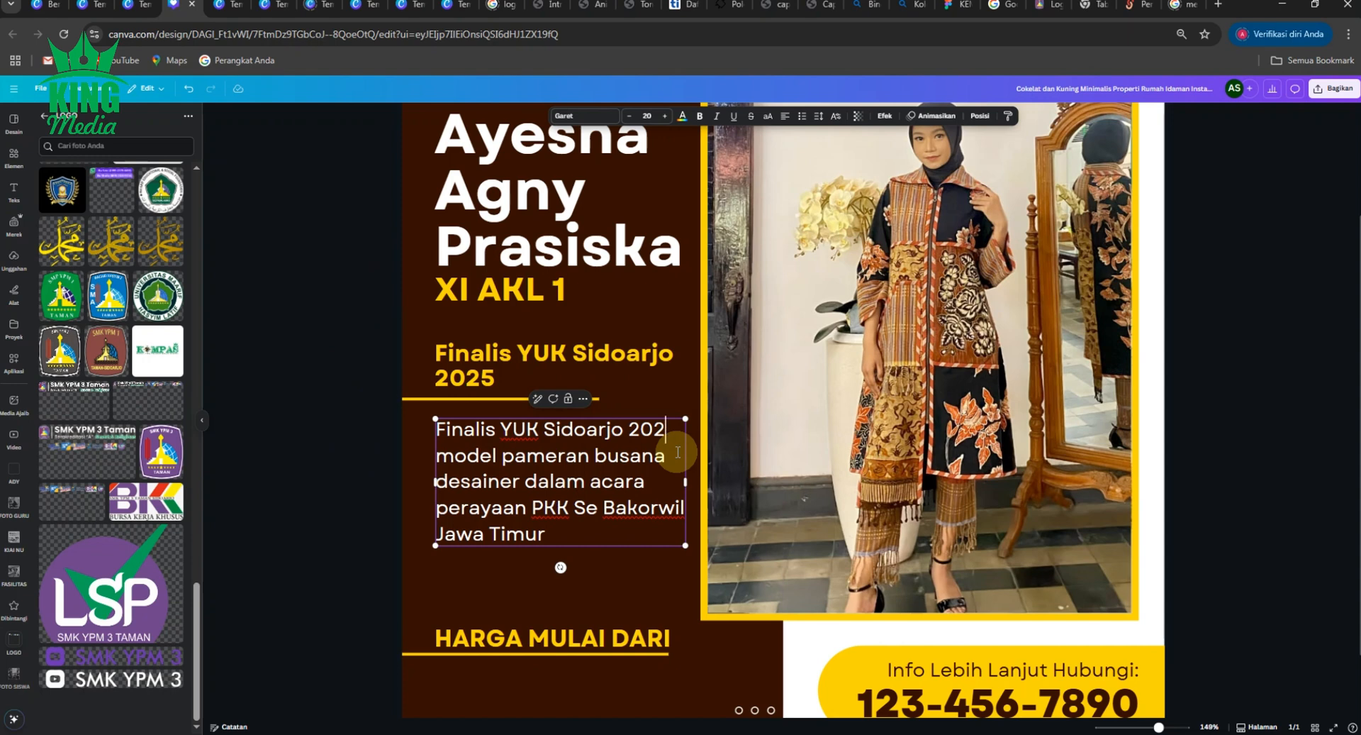
key(BackSpace)
key(BackSpace)
key(BackSpace)
key(BackSpace)
key(BackSpace)
key(BackSpace)
key(BackSpace)
key(BackSpace)
key(BackSpace)
key(BackSpace)
key(BackSpace)
key(BackSpace)
key(BackSpace)
key(BackSpace)
key(BackSpace)
key(BackSpace)
key(BackSpace)
key(BackSpace)
key(BackSpace)
key(BackSpace)
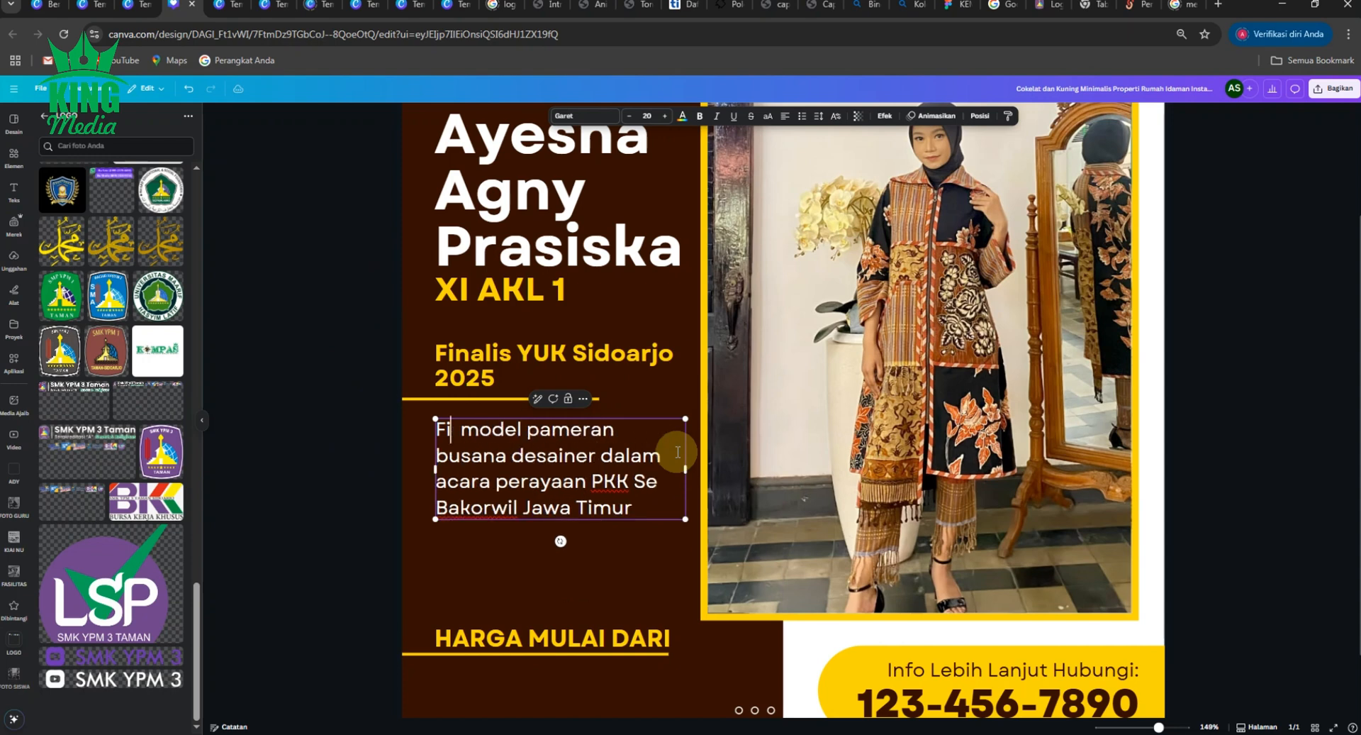
key(BackSpace)
key(BackSpace)
key(BackSpace)
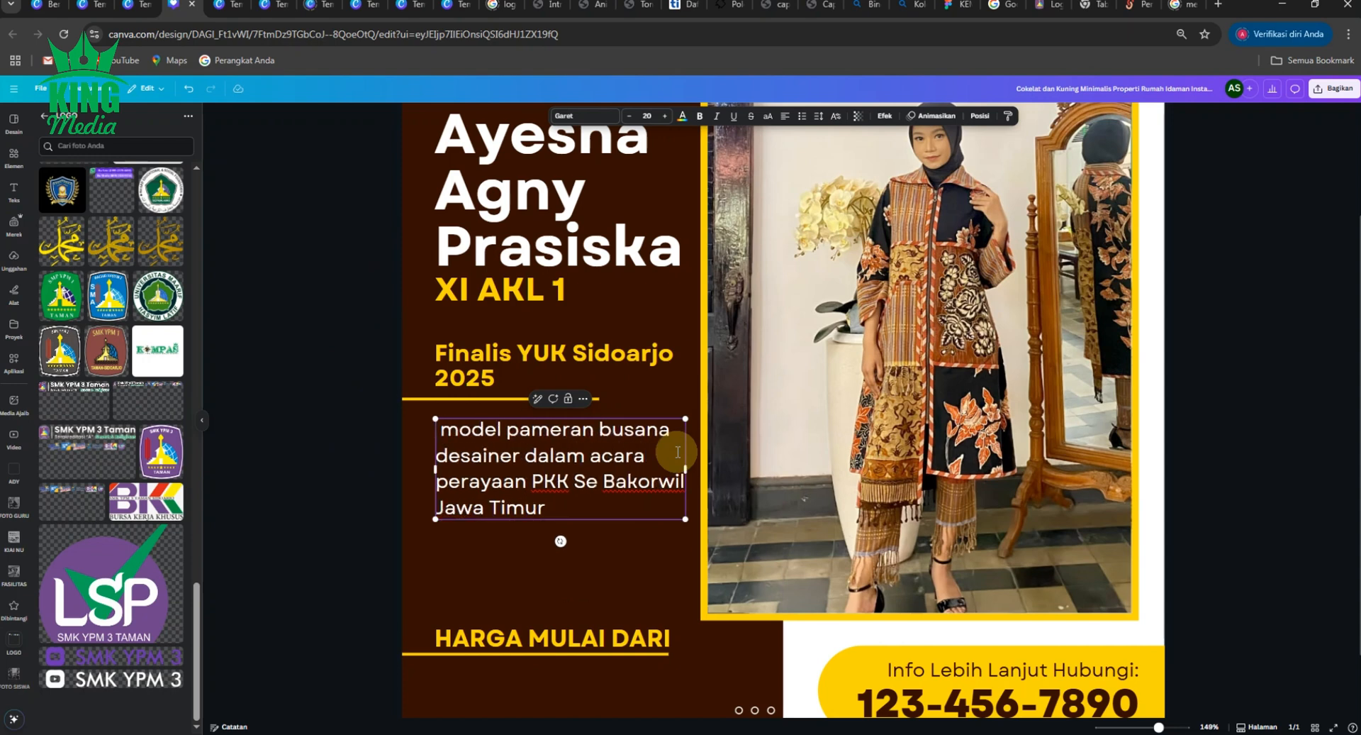
key(Delete)
key(Delete)
text(M)
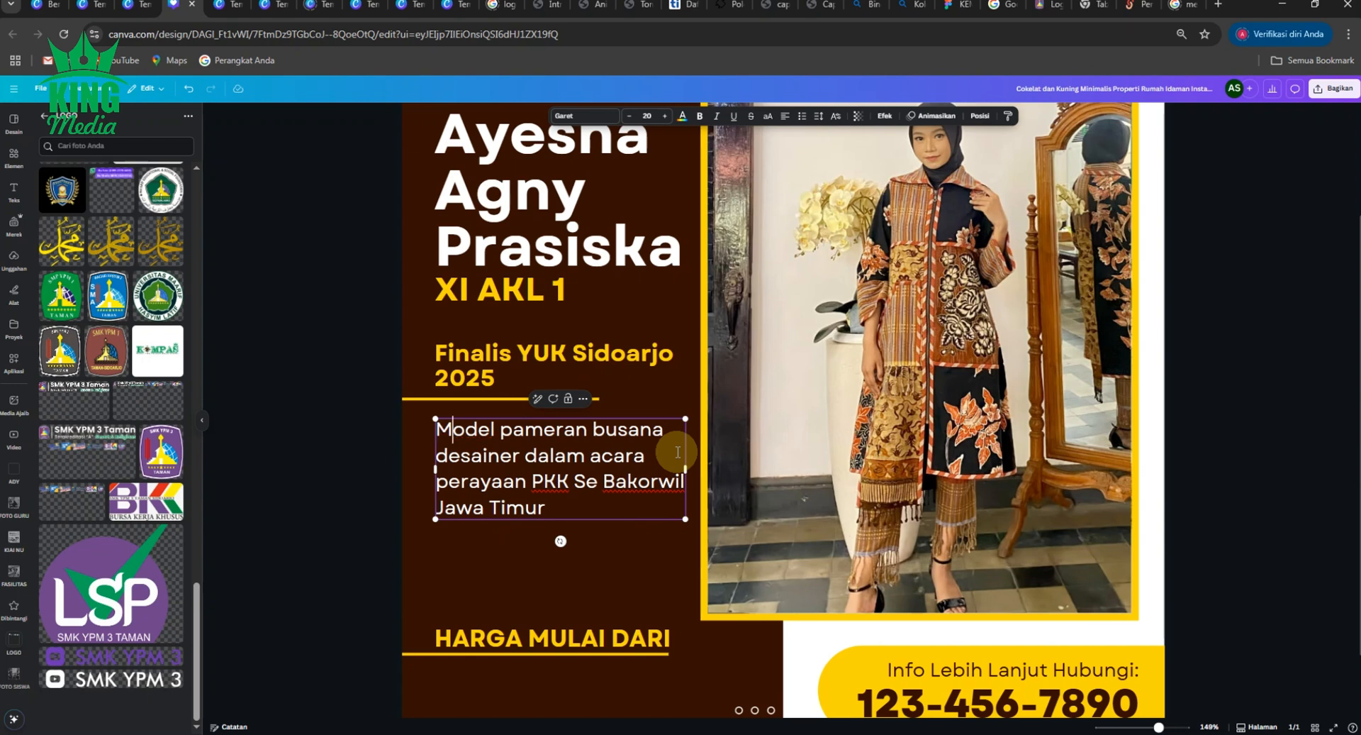
click(328, 476)
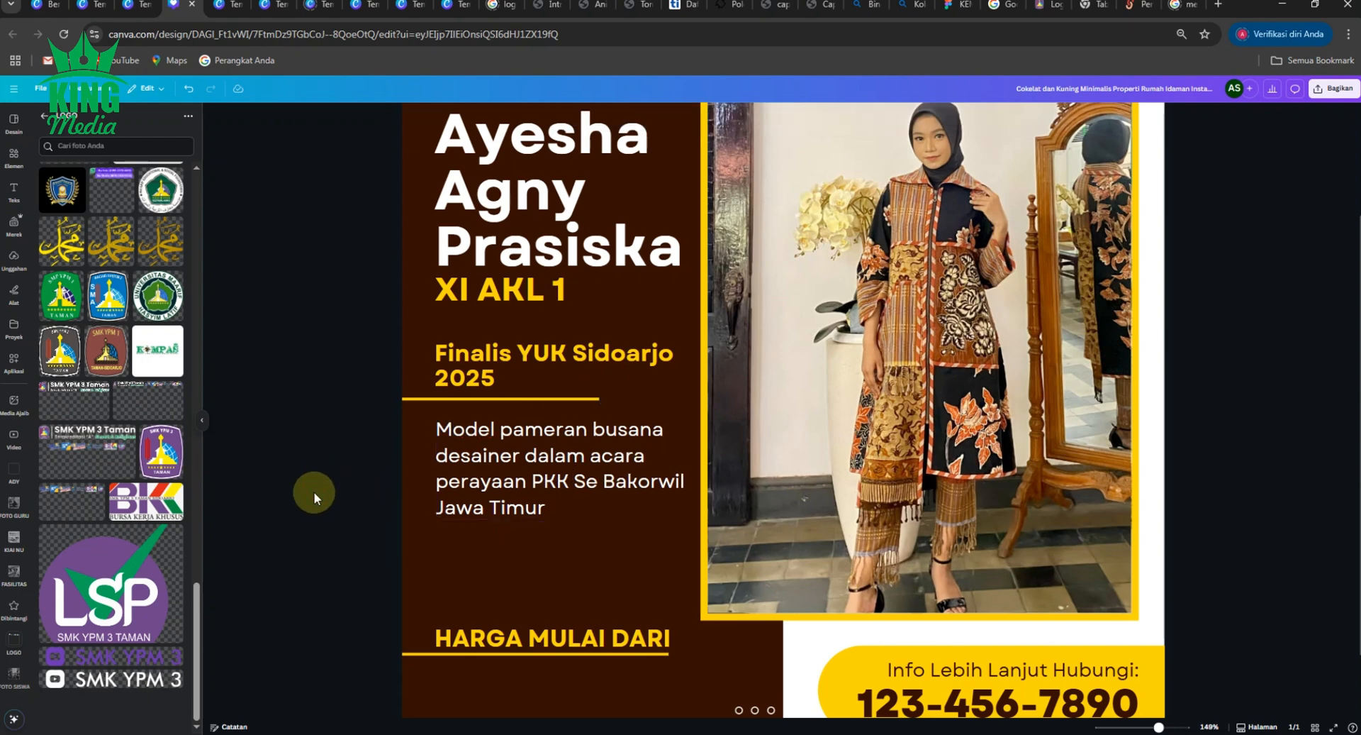
- Select the heading and paragraph together and shift them slightly down
scroll(314, 493, down, 3)
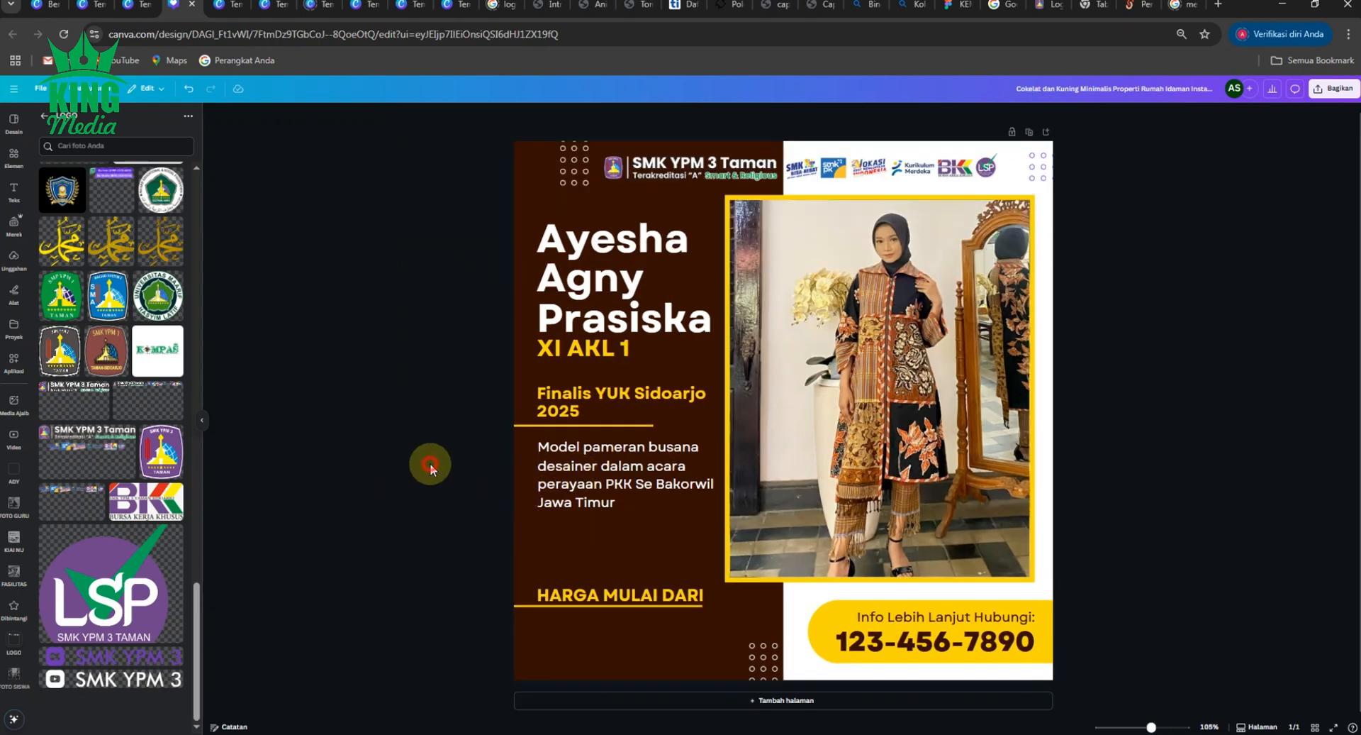
drag(475, 401, 588, 555)
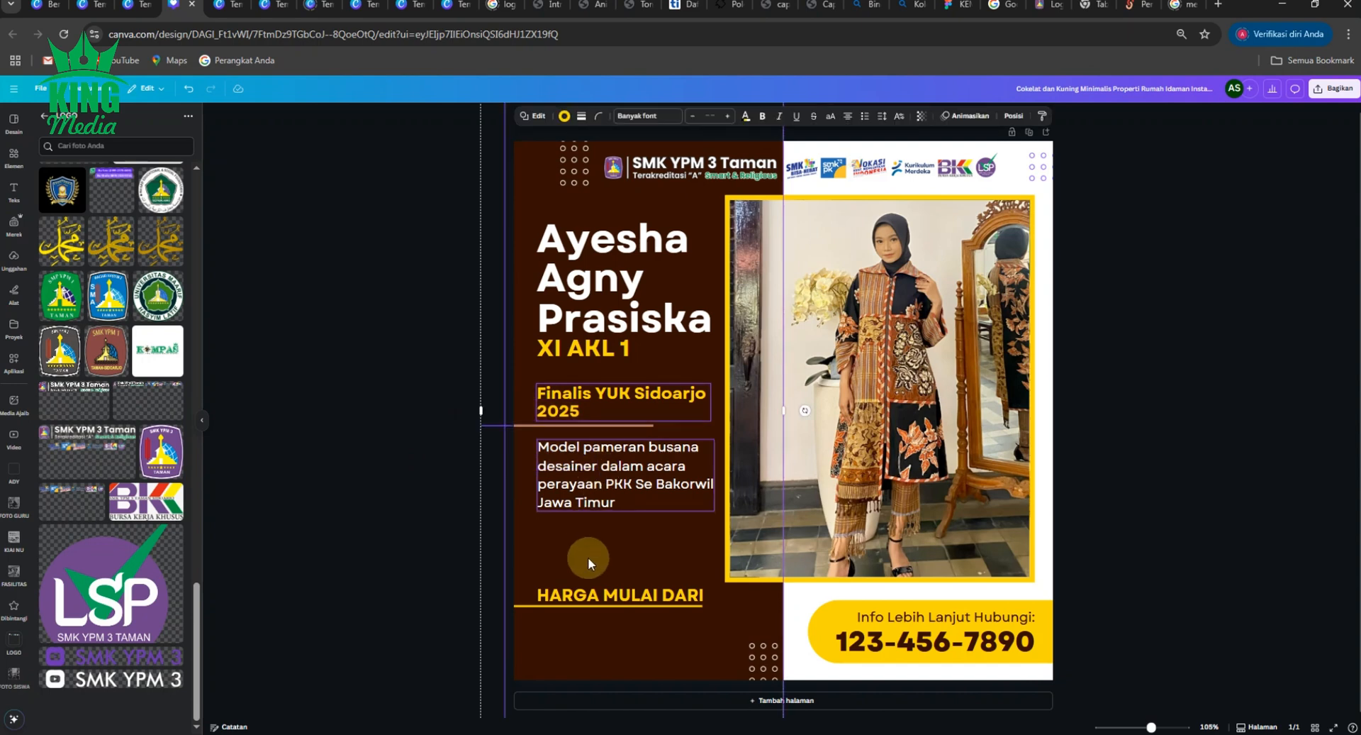
drag(619, 448, 617, 461)
click(394, 410)
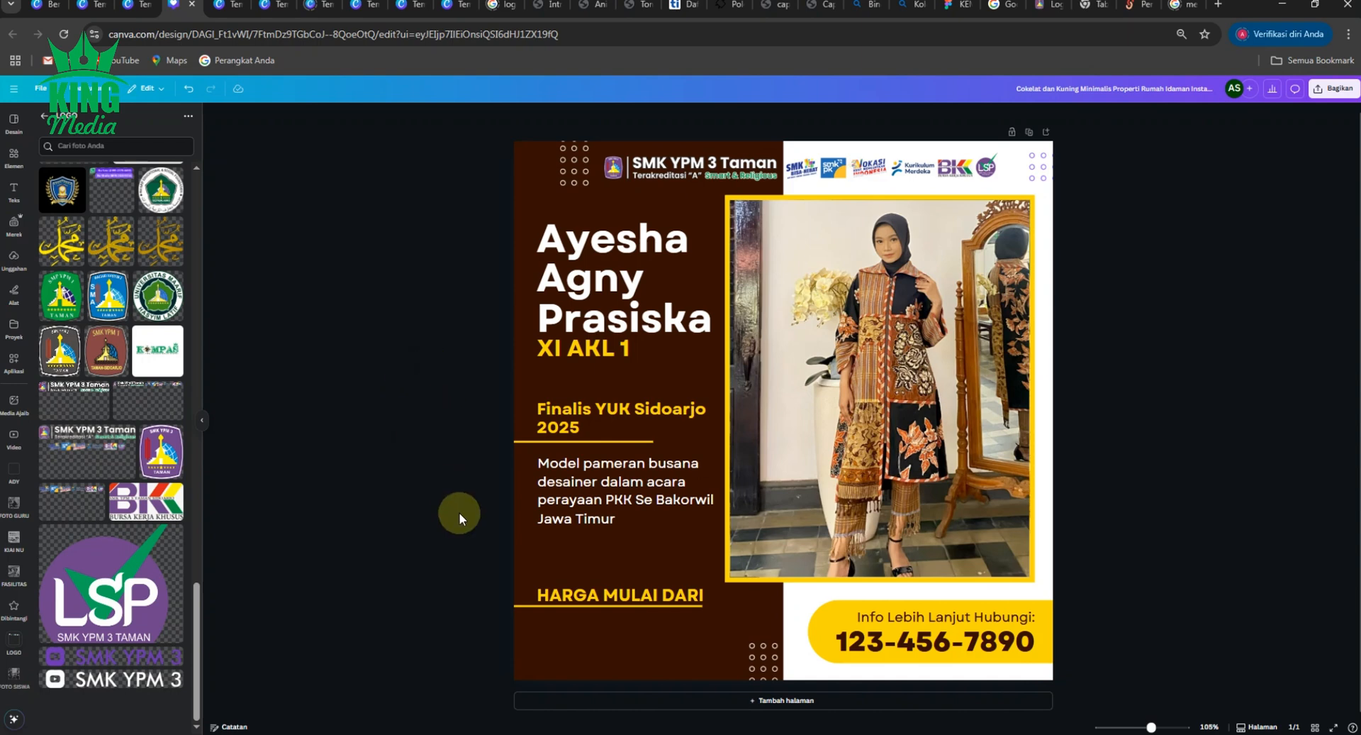
scroll(459, 514, down, 2)
- Switch 'HARGA MULAI DARI' out of all caps and retype it as 'Visit Us'
scroll(460, 514, up, 1)
click(635, 570)
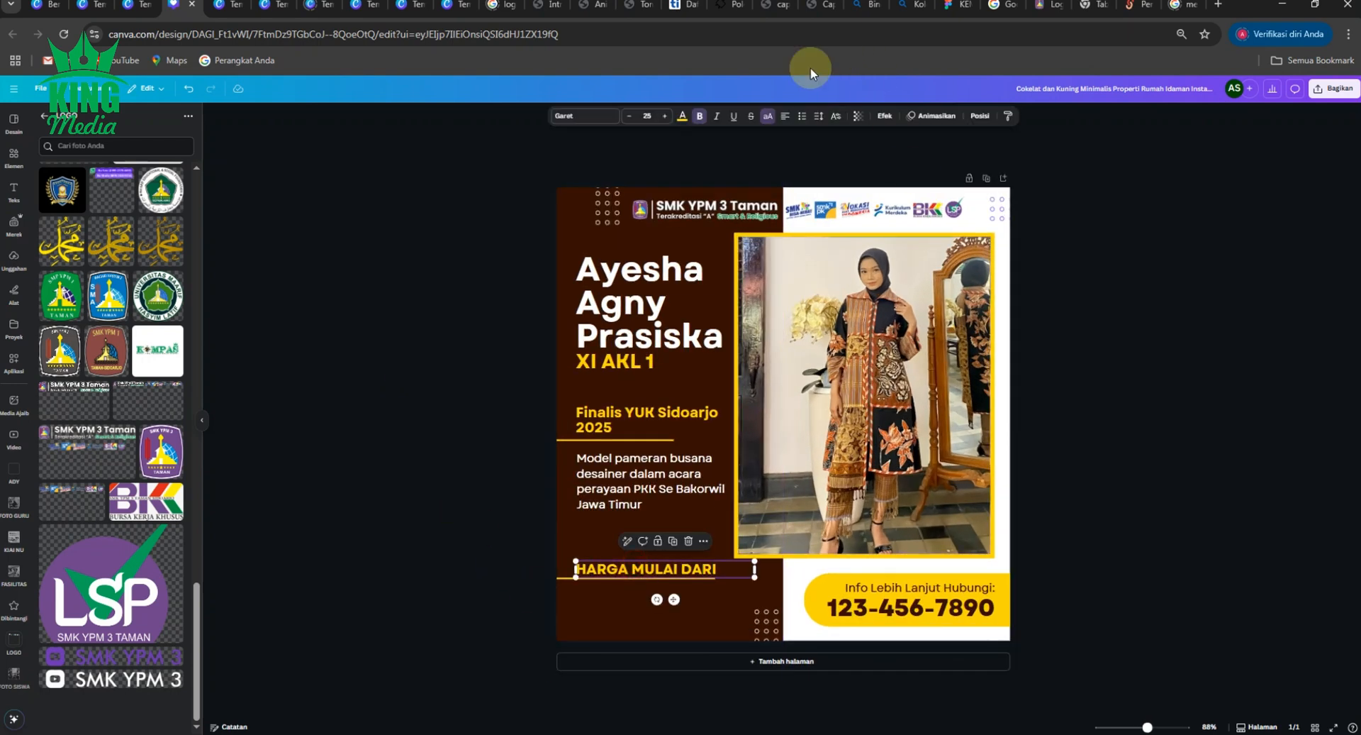
click(768, 116)
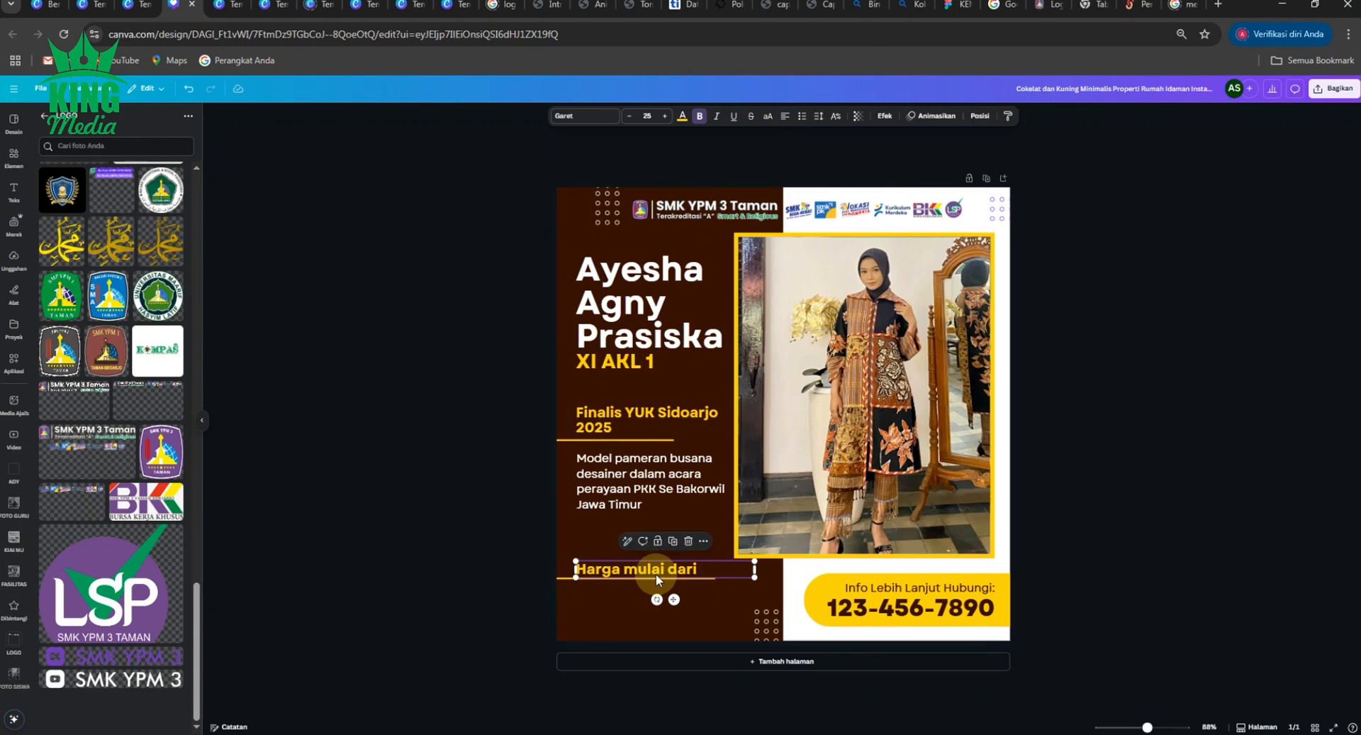
double_click(688, 569)
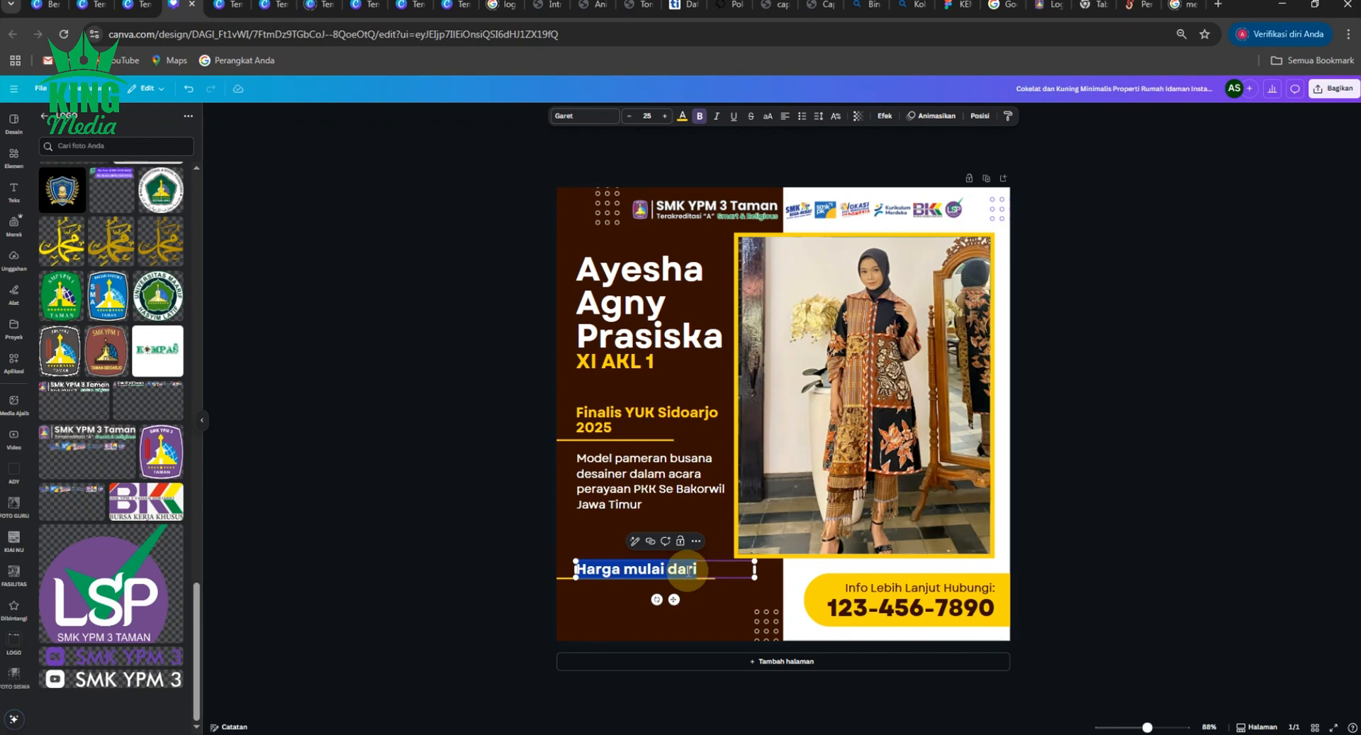
text(Visit Us :)
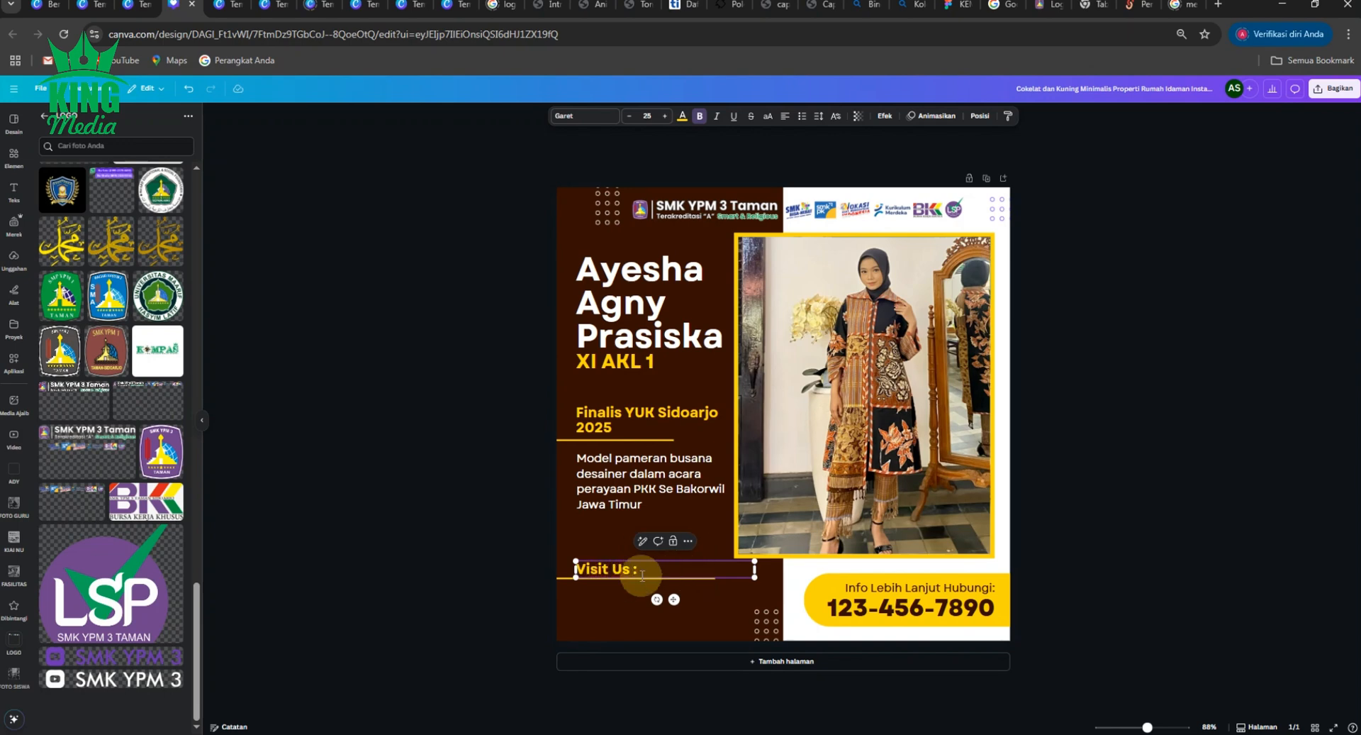
click(428, 489)
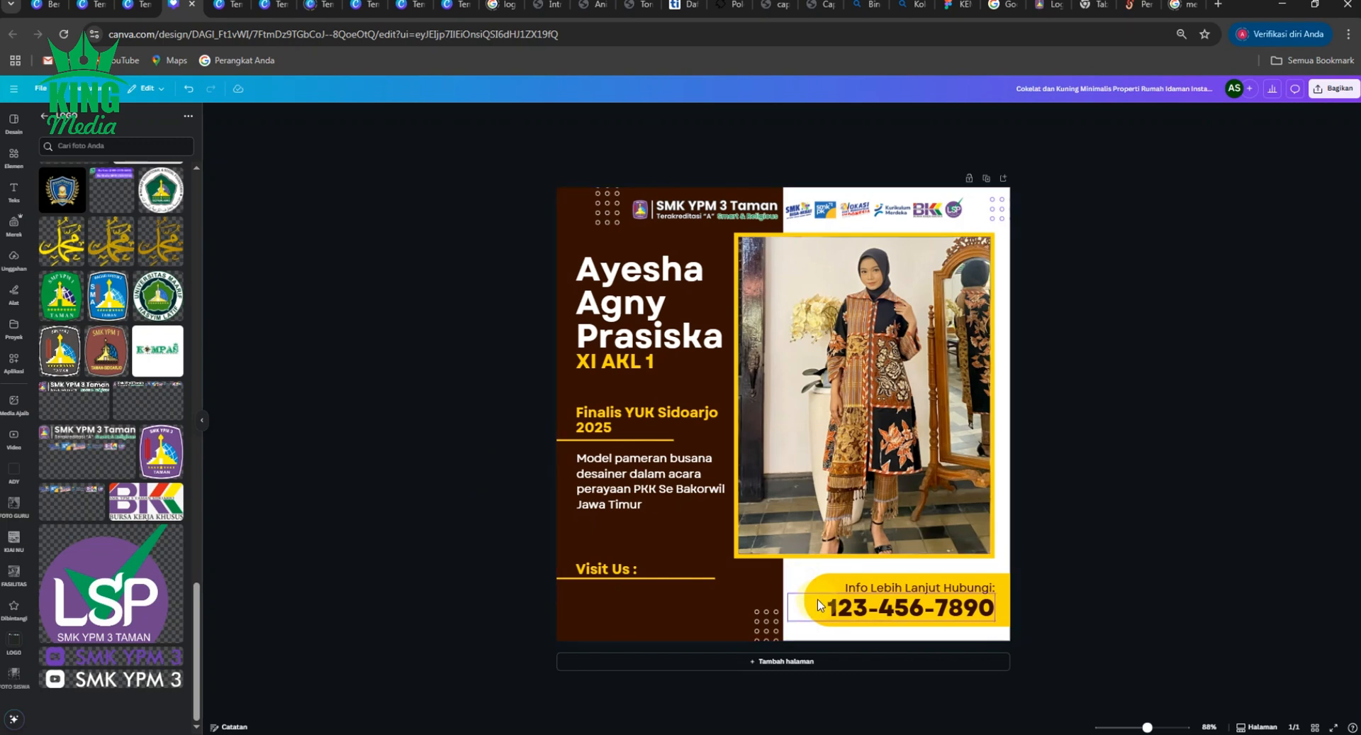
click(626, 497)
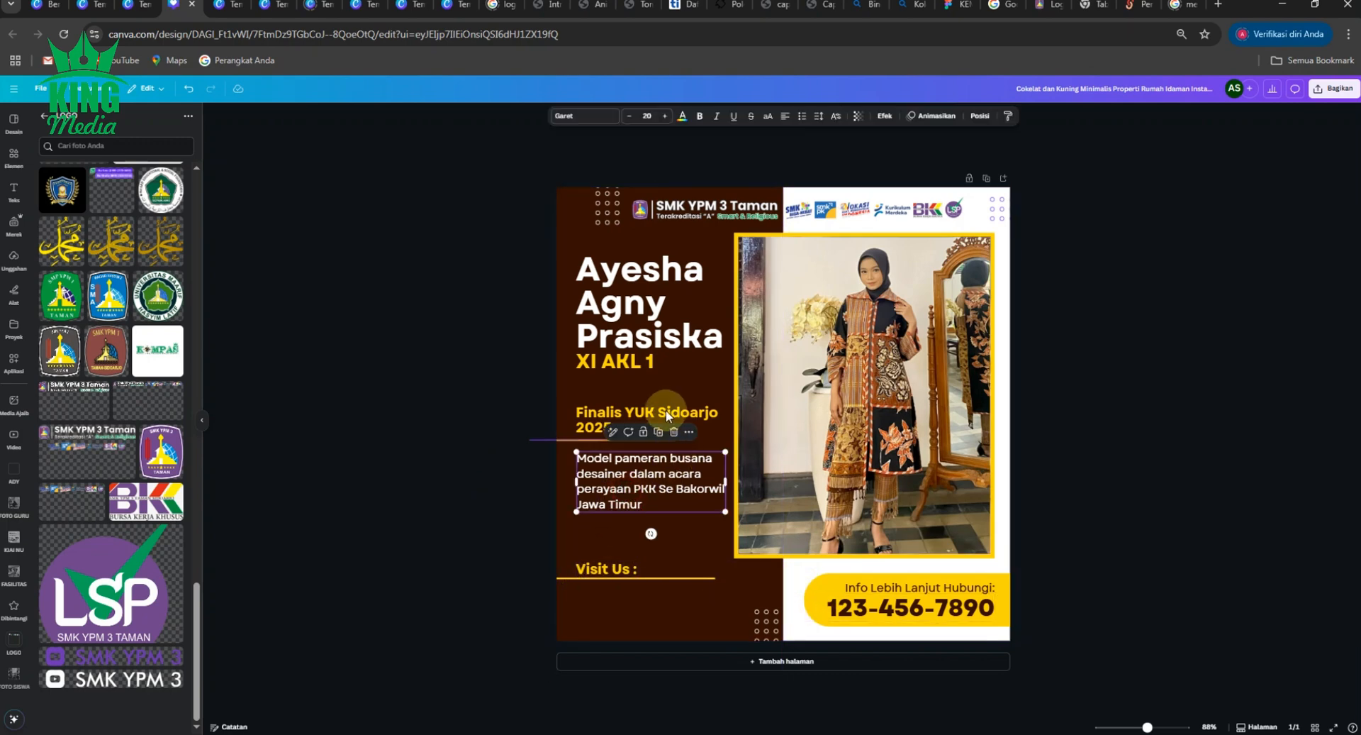
click(660, 434)
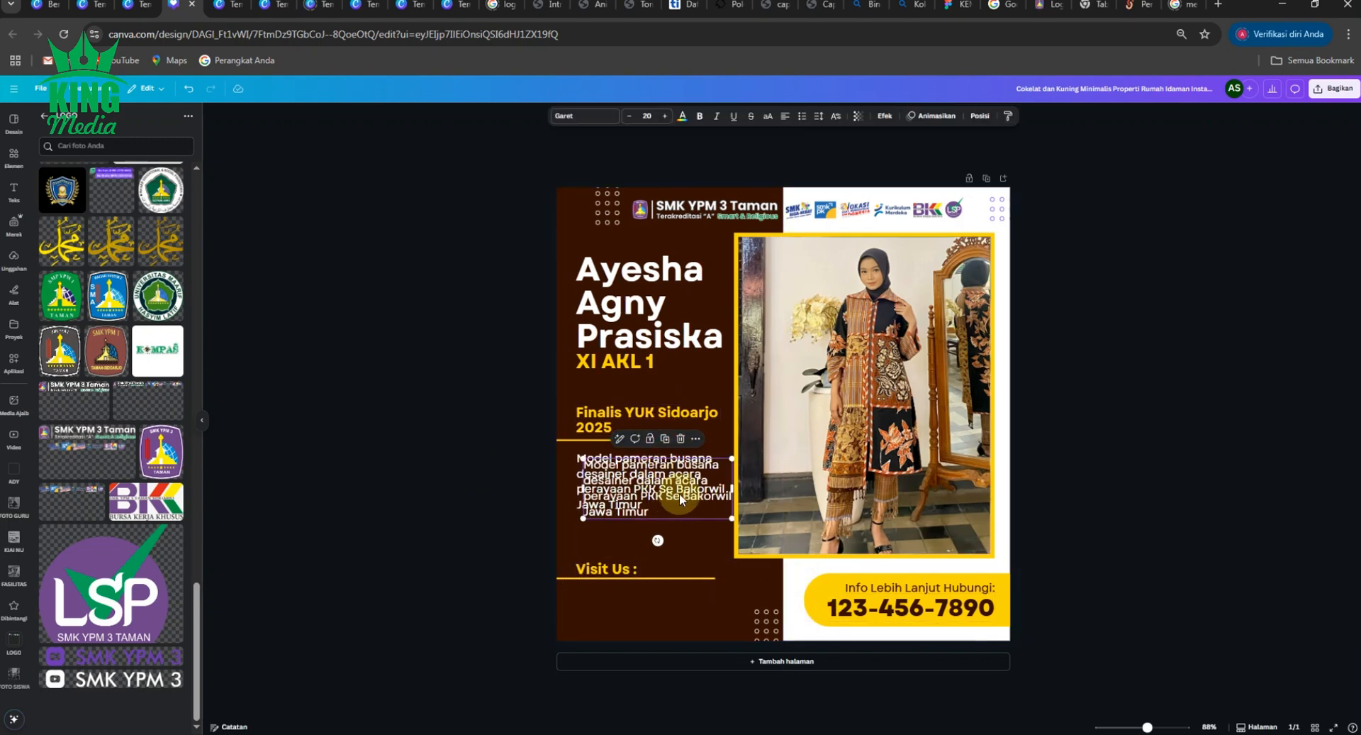
drag(681, 515, 671, 621)
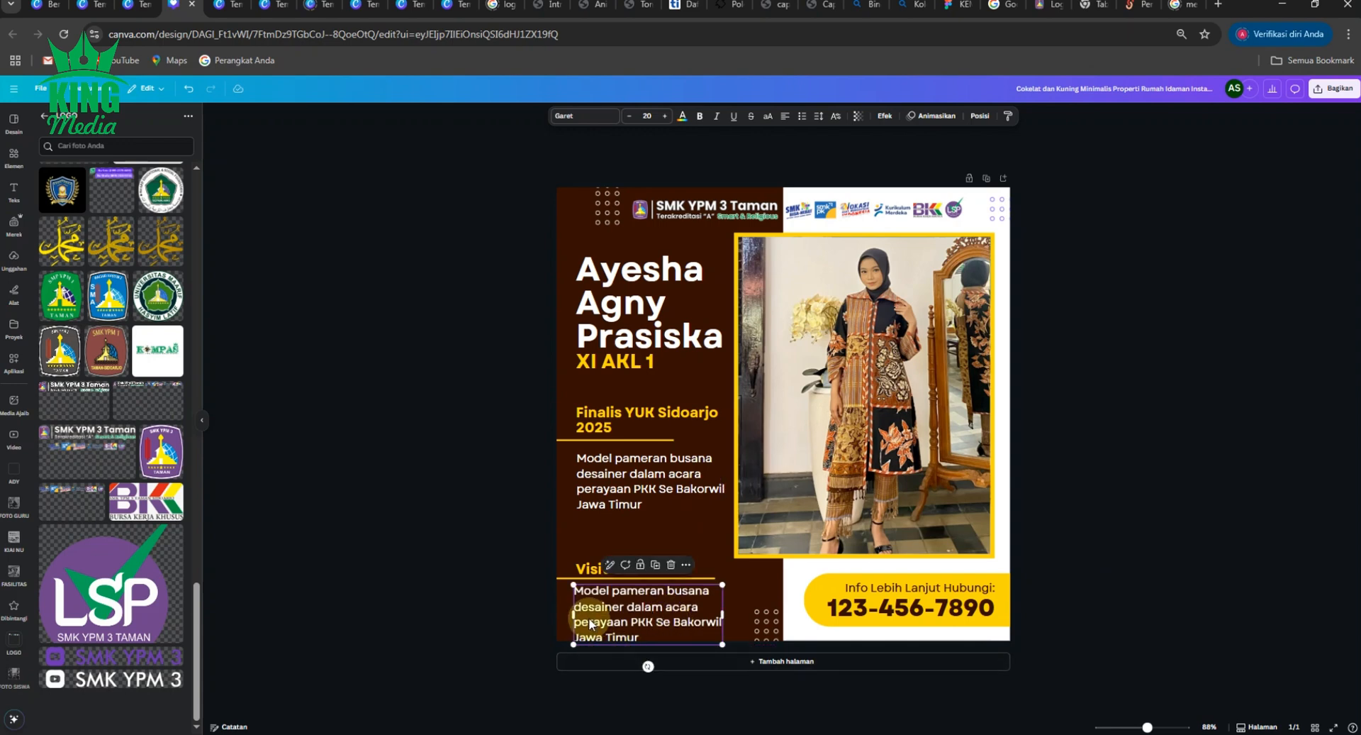
scroll(584, 614, up, 3)
scroll(553, 583, down, 1)
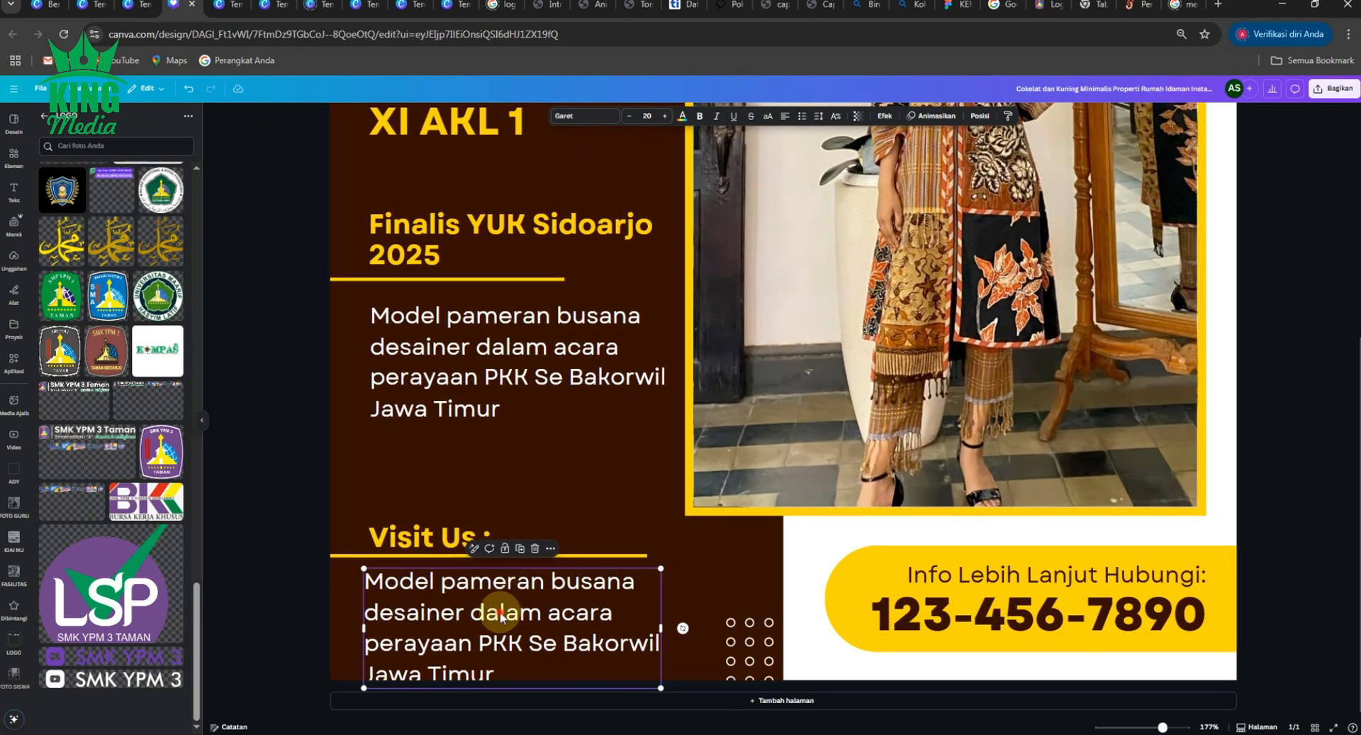
double_click(511, 608)
text(www)
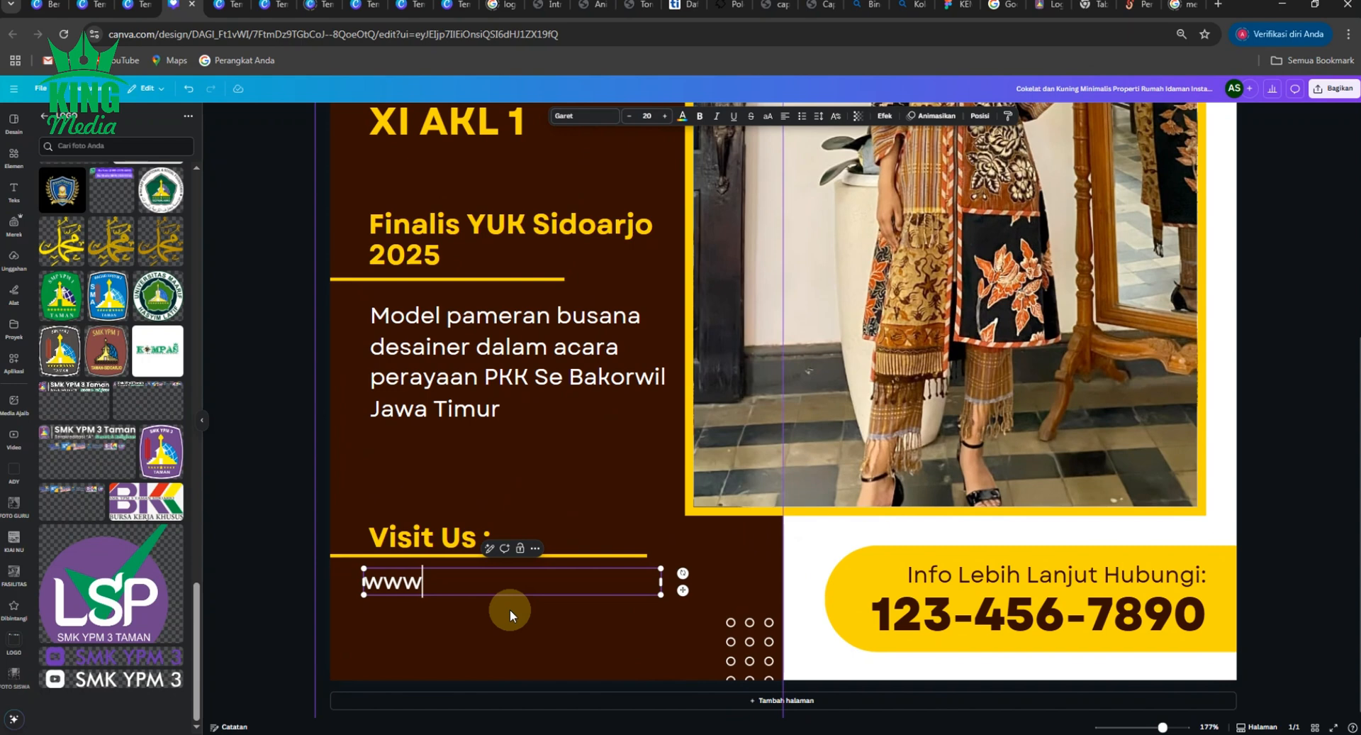
text(.smkyp)
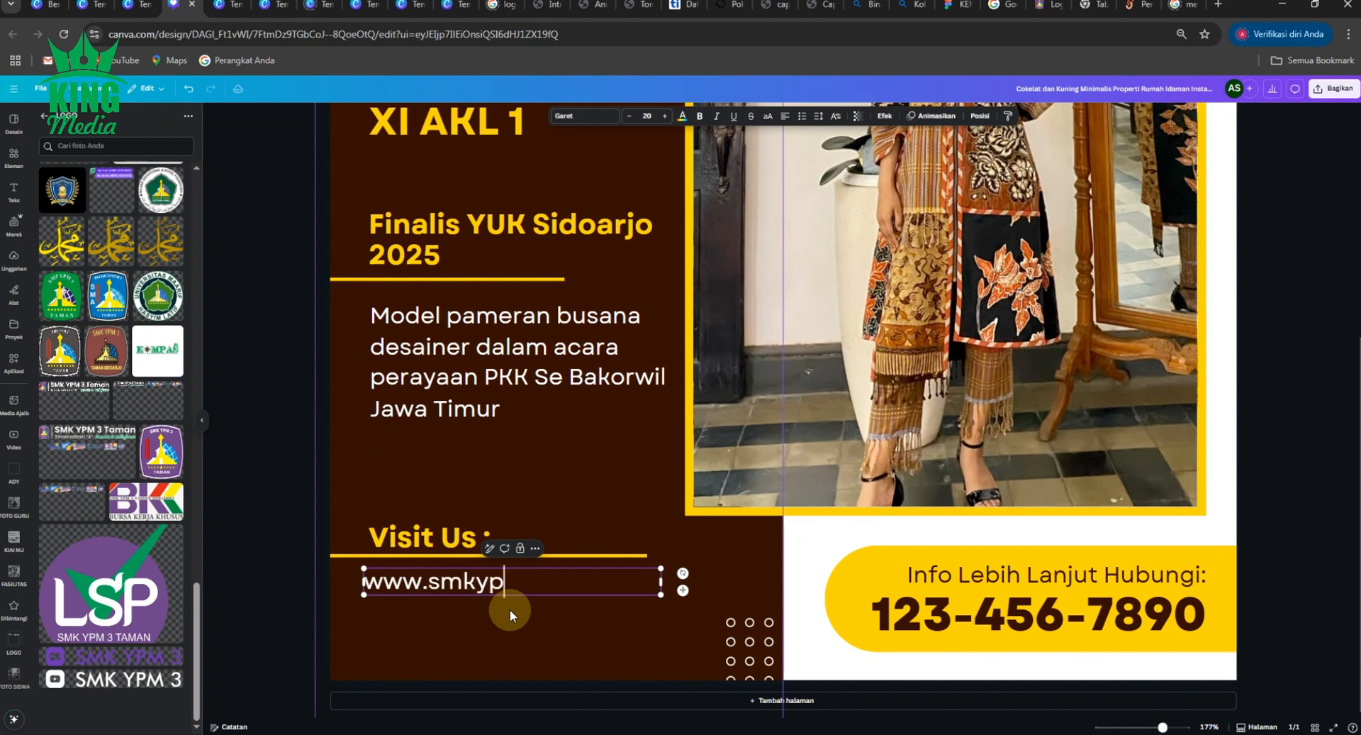
text(m3taman)
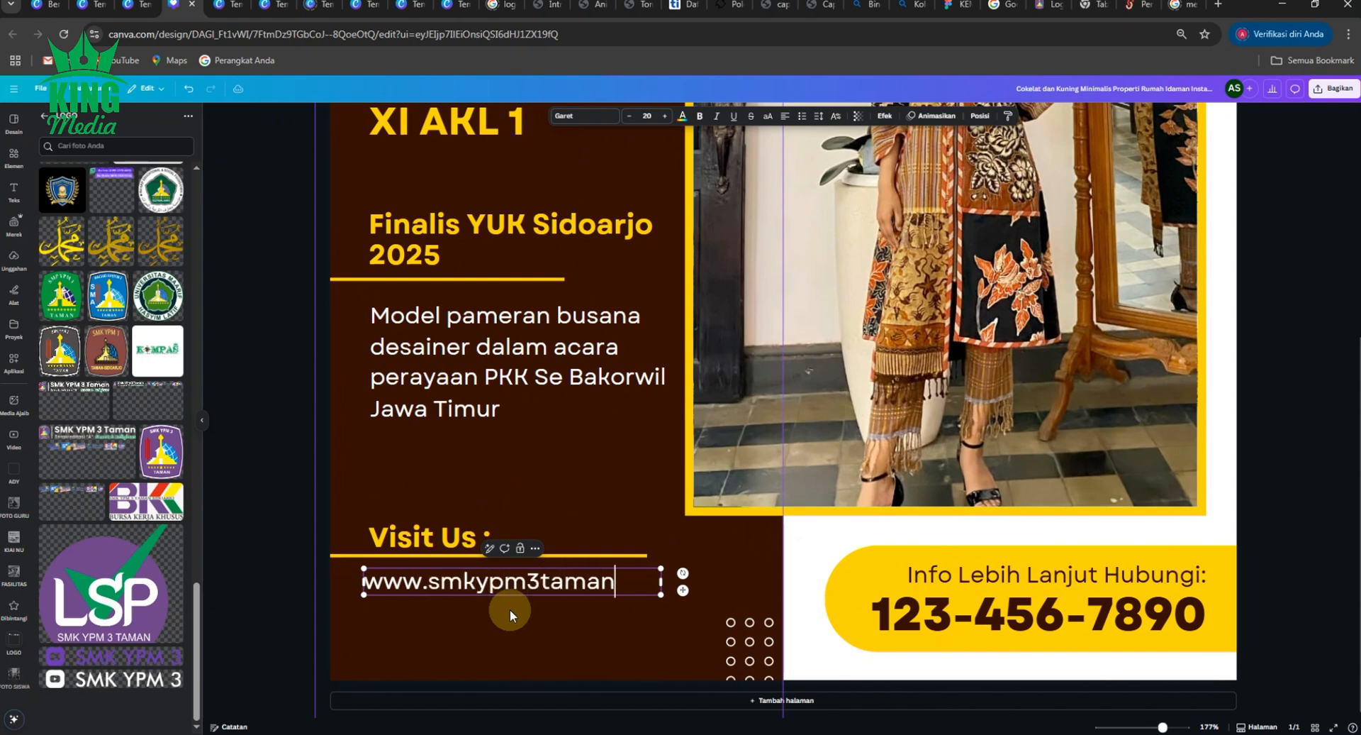
text(.sch.id)
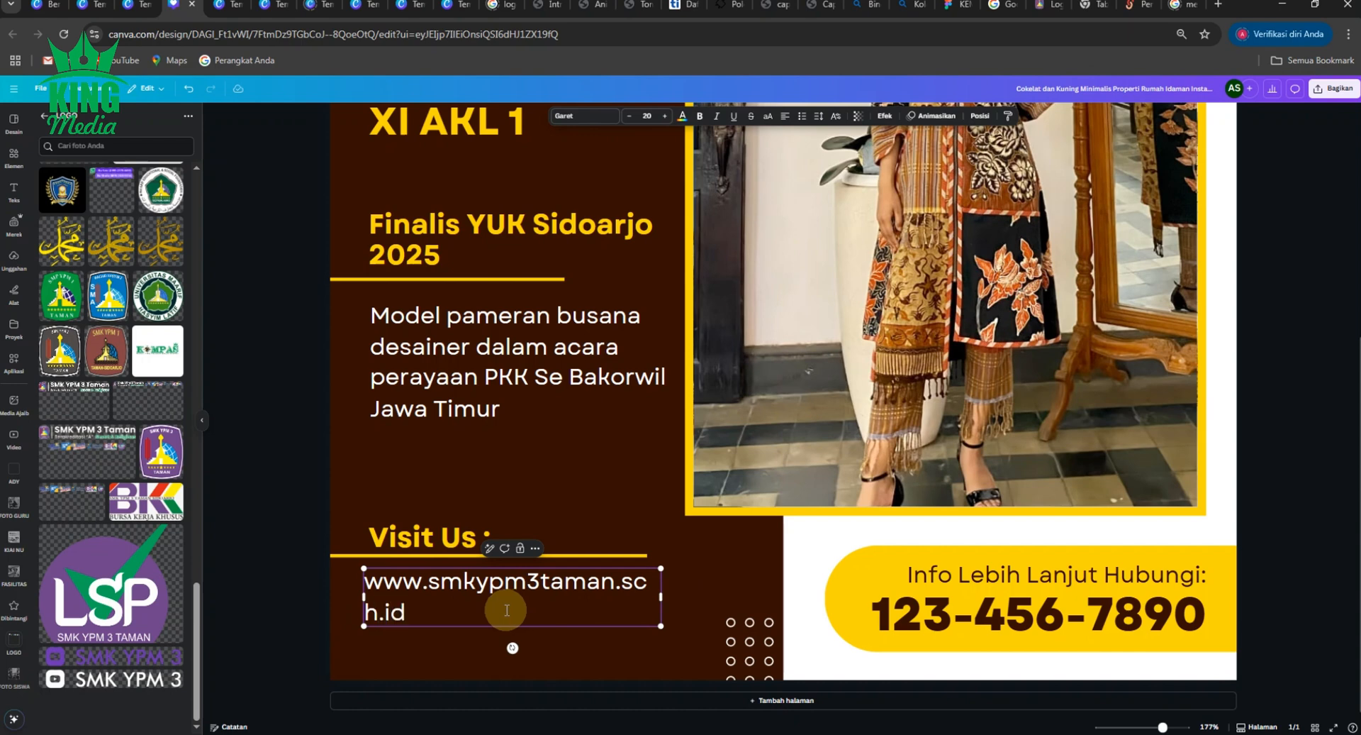
scroll(505, 607, down, 3)
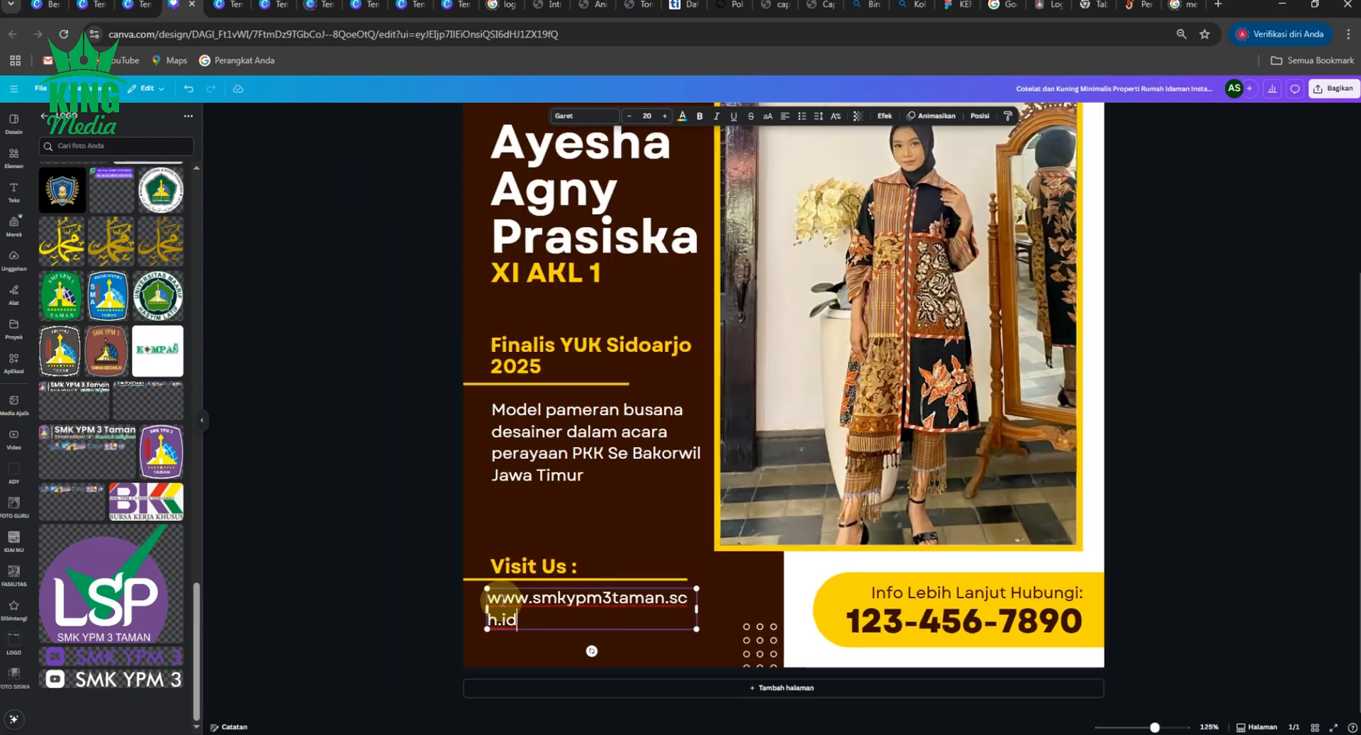
click(376, 523)
- Nudge the website text right and adjust its font size to fit on one line
click(513, 610)
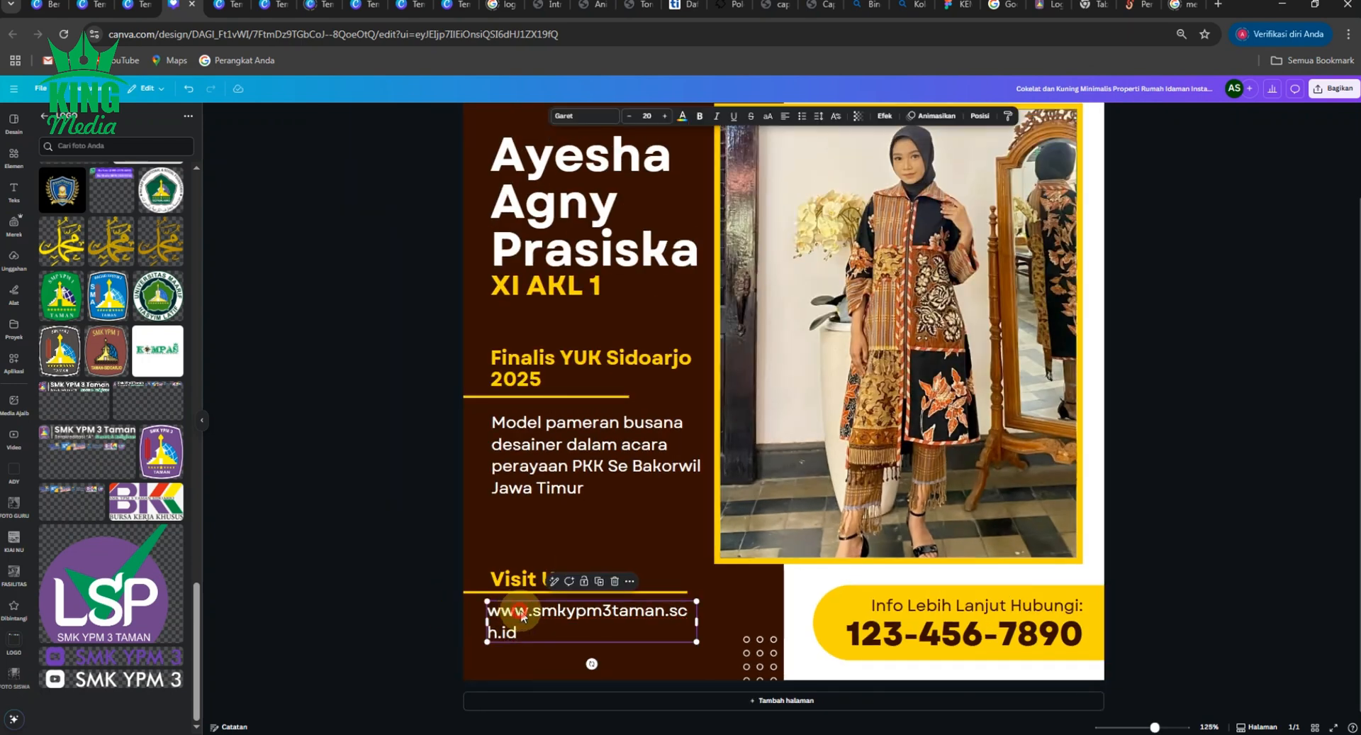
drag(514, 610, 517, 610)
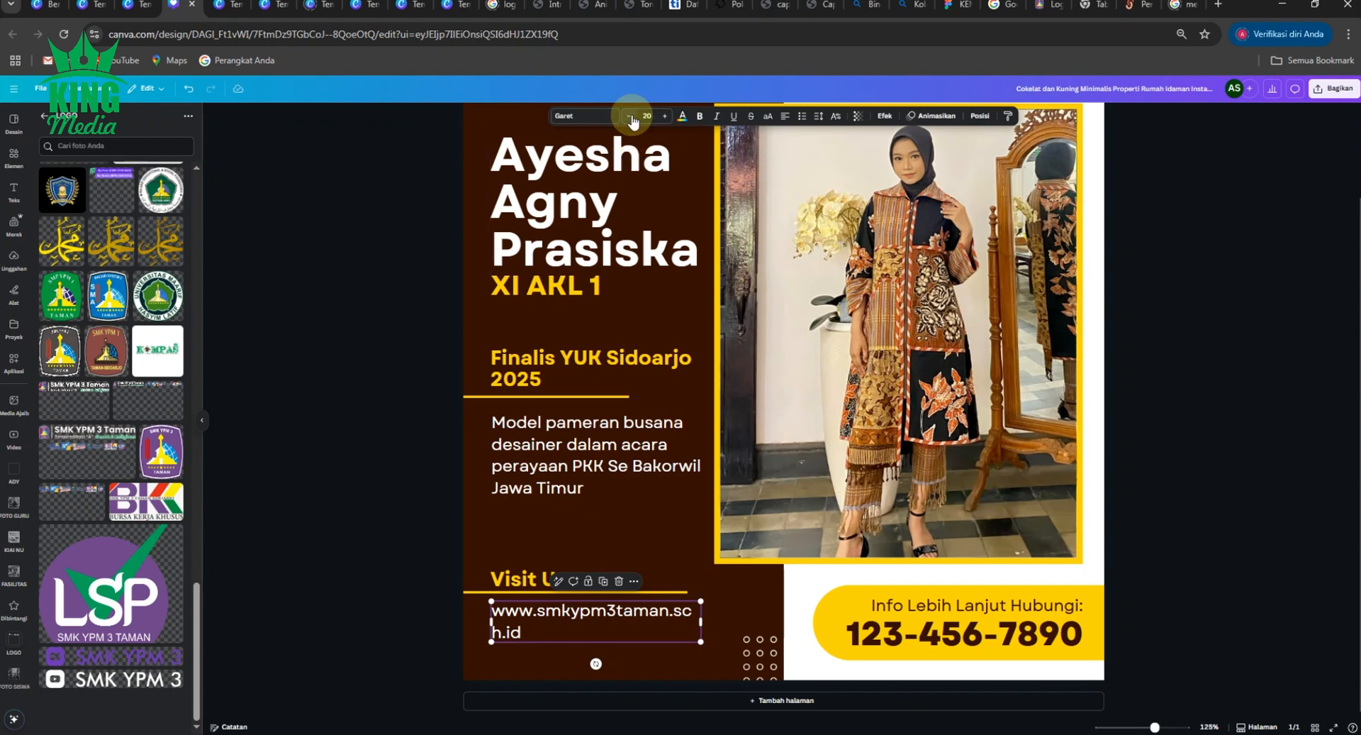
click(630, 116)
click(630, 115)
click(630, 116)
click(629, 116)
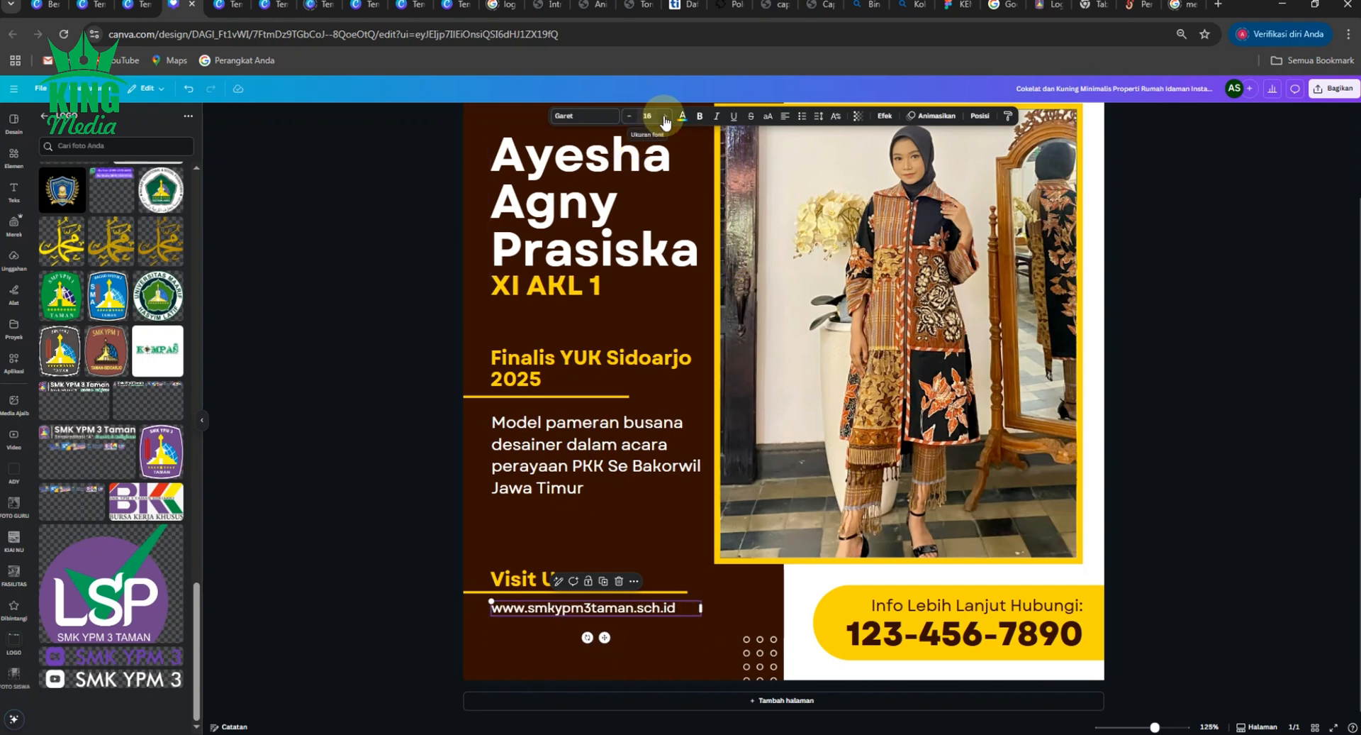
click(664, 116)
- Reduce the achievement description text by one font size step
click(381, 452)
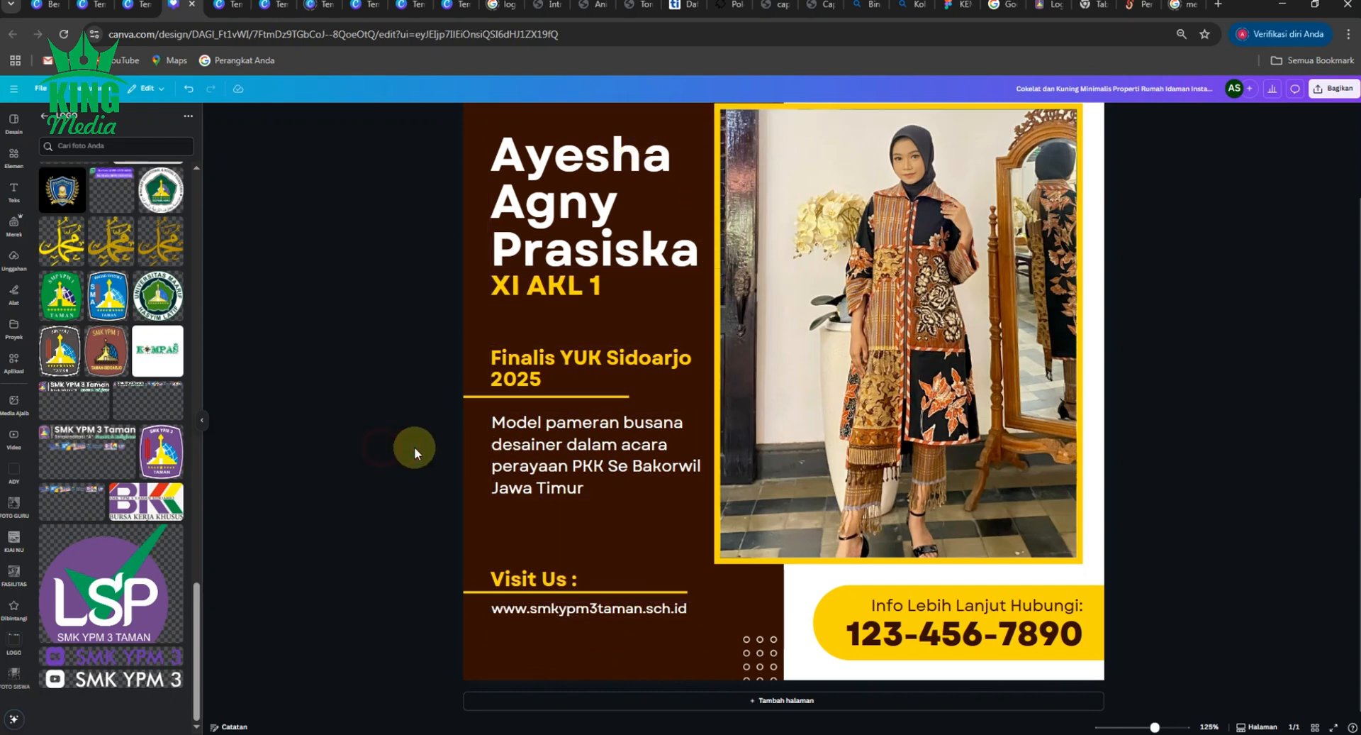
click(645, 464)
click(628, 115)
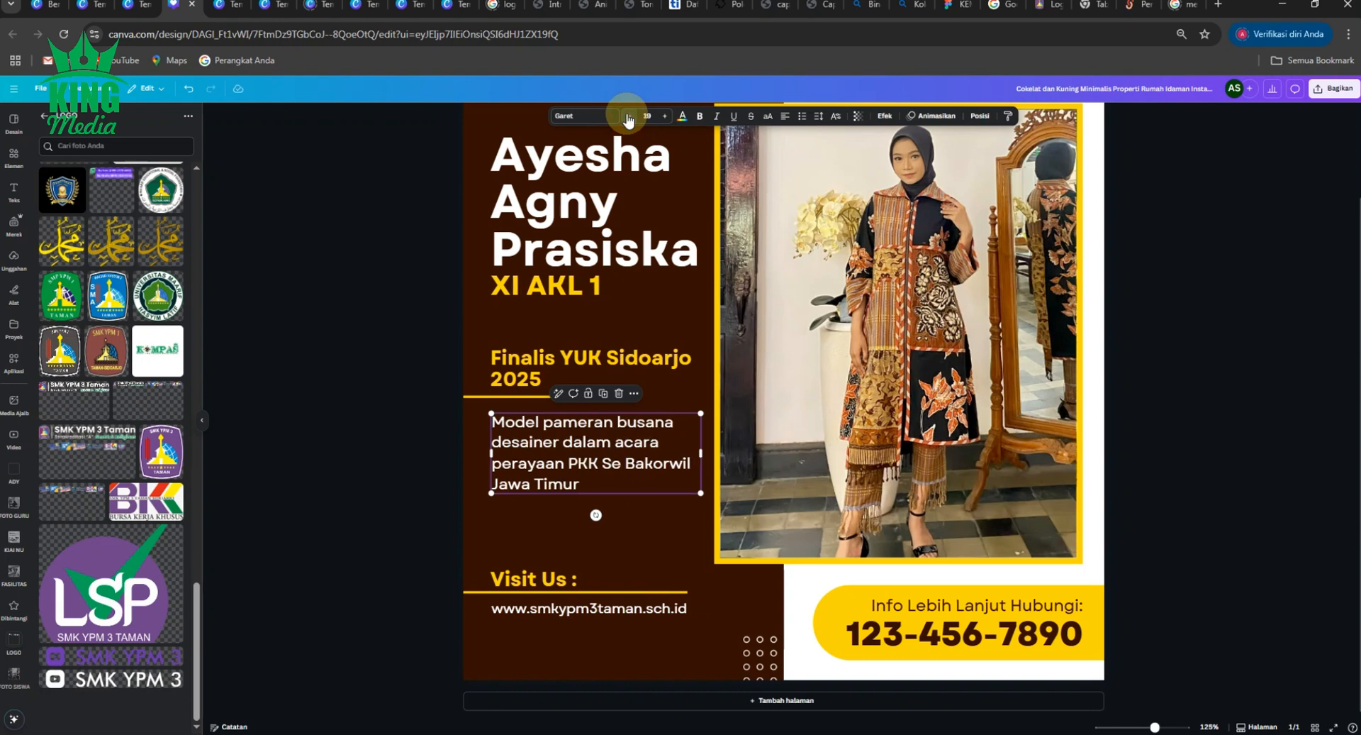
click(328, 326)
click(335, 410)
- Delete the placeholder phone number and the 'Info Lebih Lanjut Hubungi:' heading from the yellow bar
scroll(351, 458, down, 5)
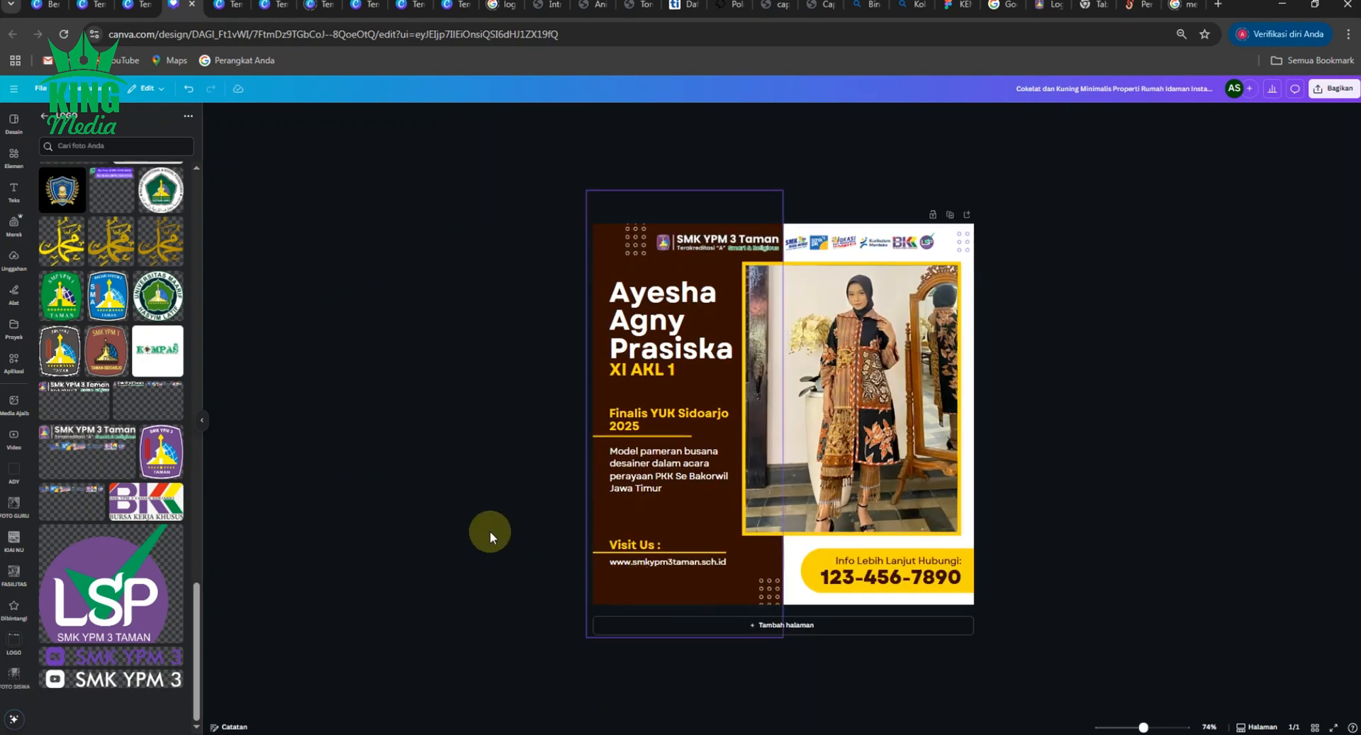
scroll(658, 589, up, 3)
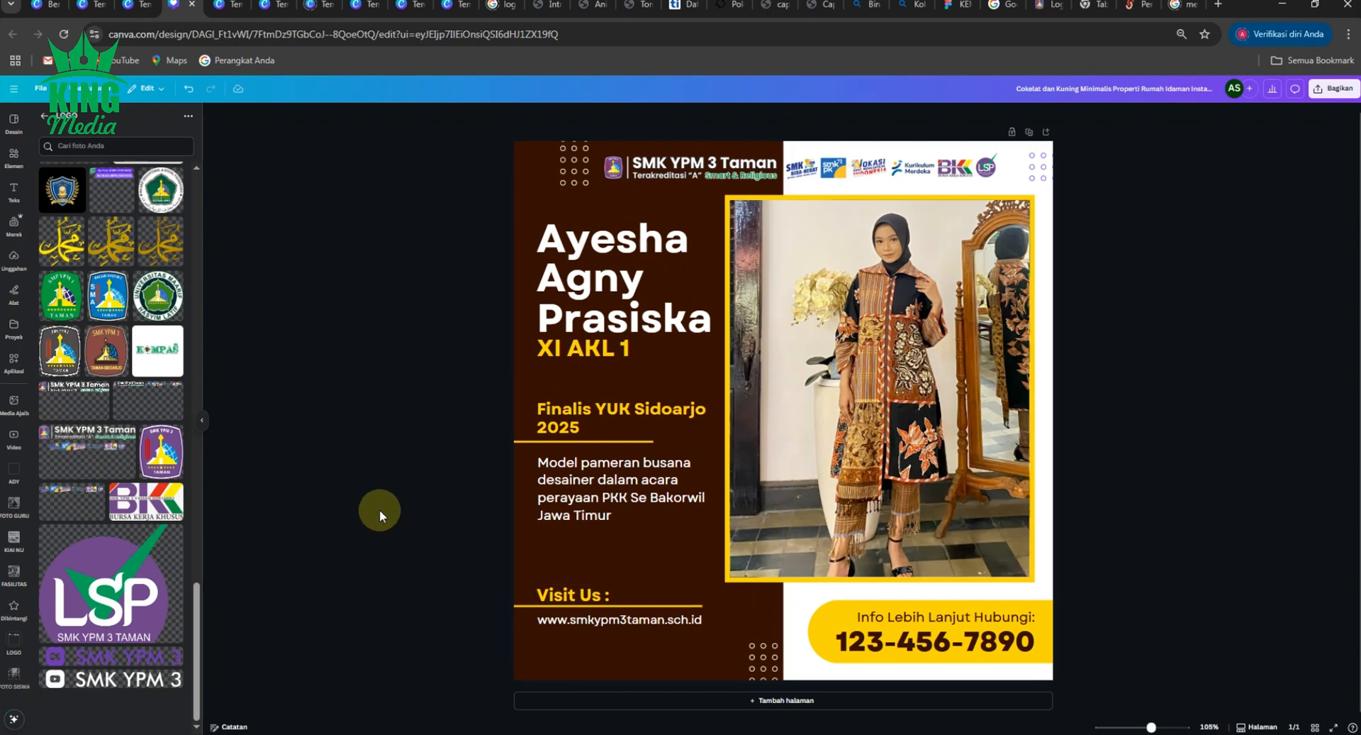
click(860, 646)
key(Delete)
click(893, 618)
key(Delete)
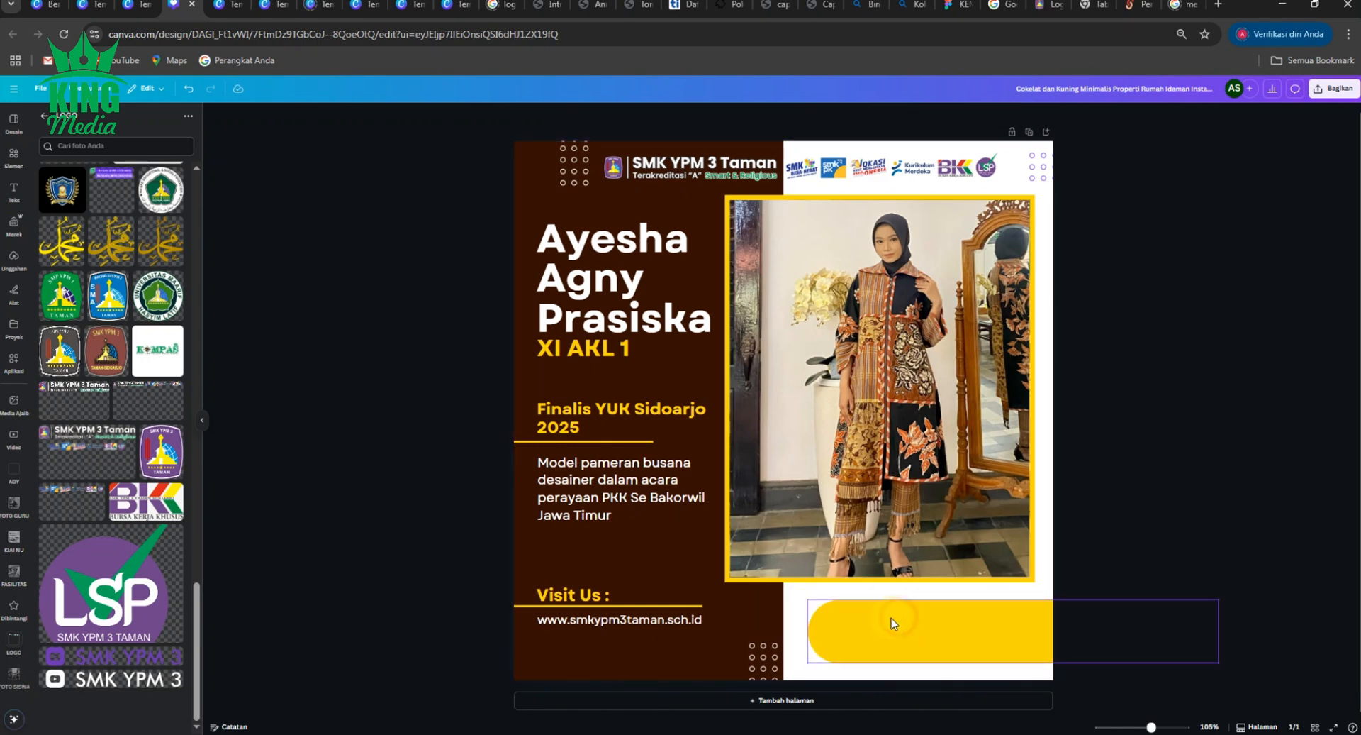
click(438, 575)
- Add the SCAN ME QR code from uploads and shrink it into the yellow bar
scroll(146, 485, up, 10)
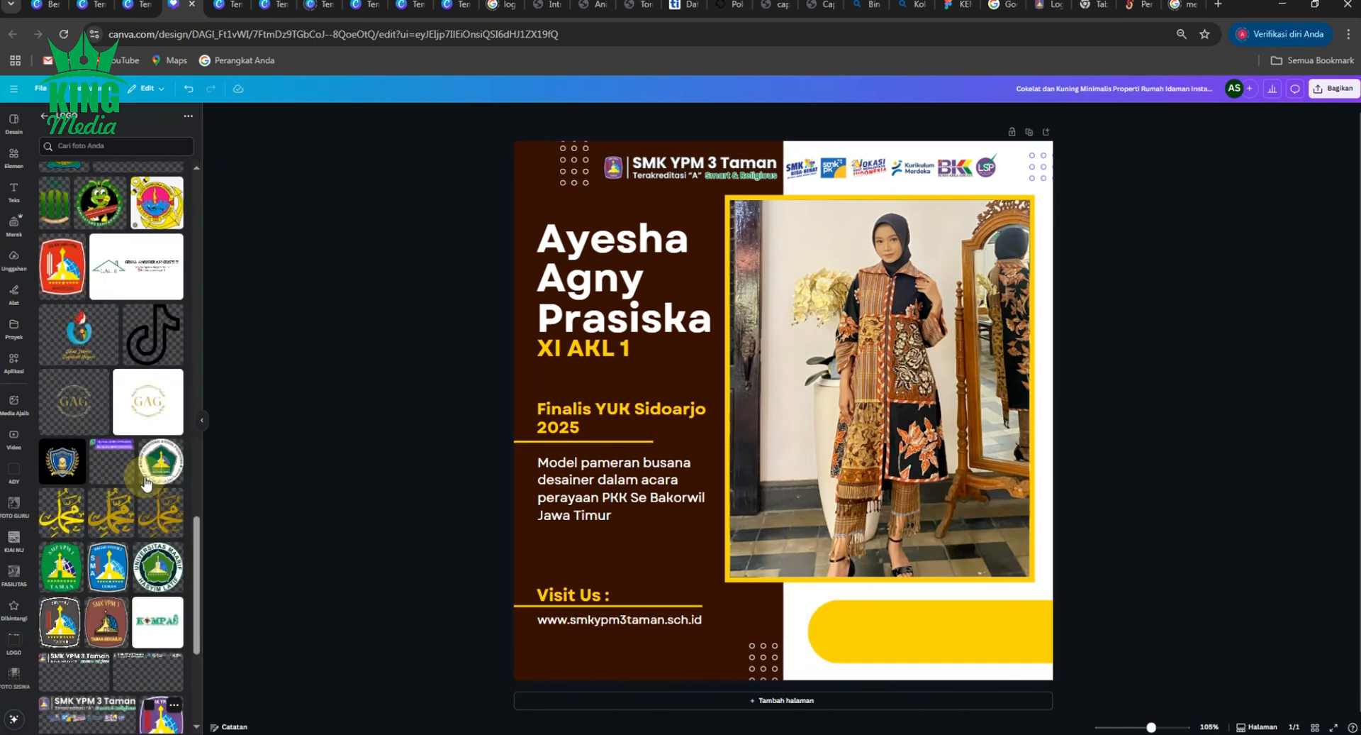
scroll(146, 485, up, 10)
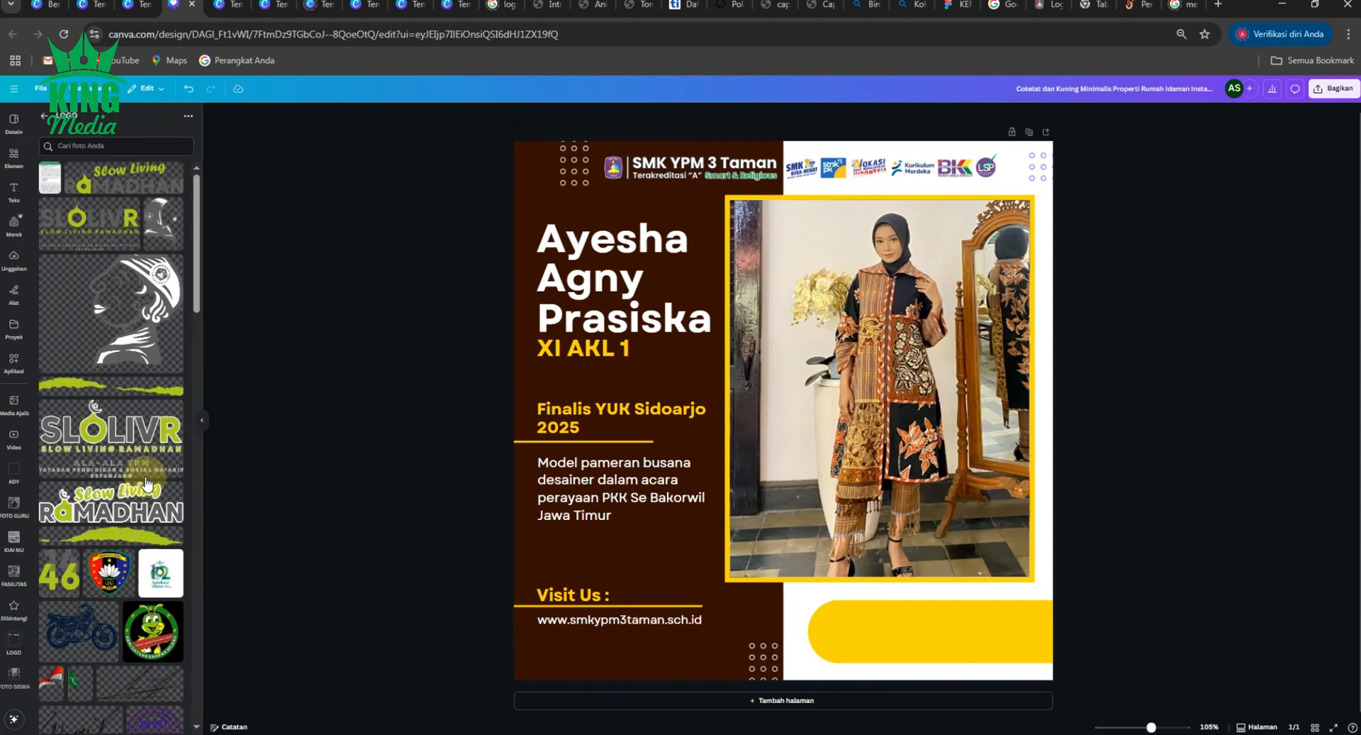
scroll(123, 424, down, 6)
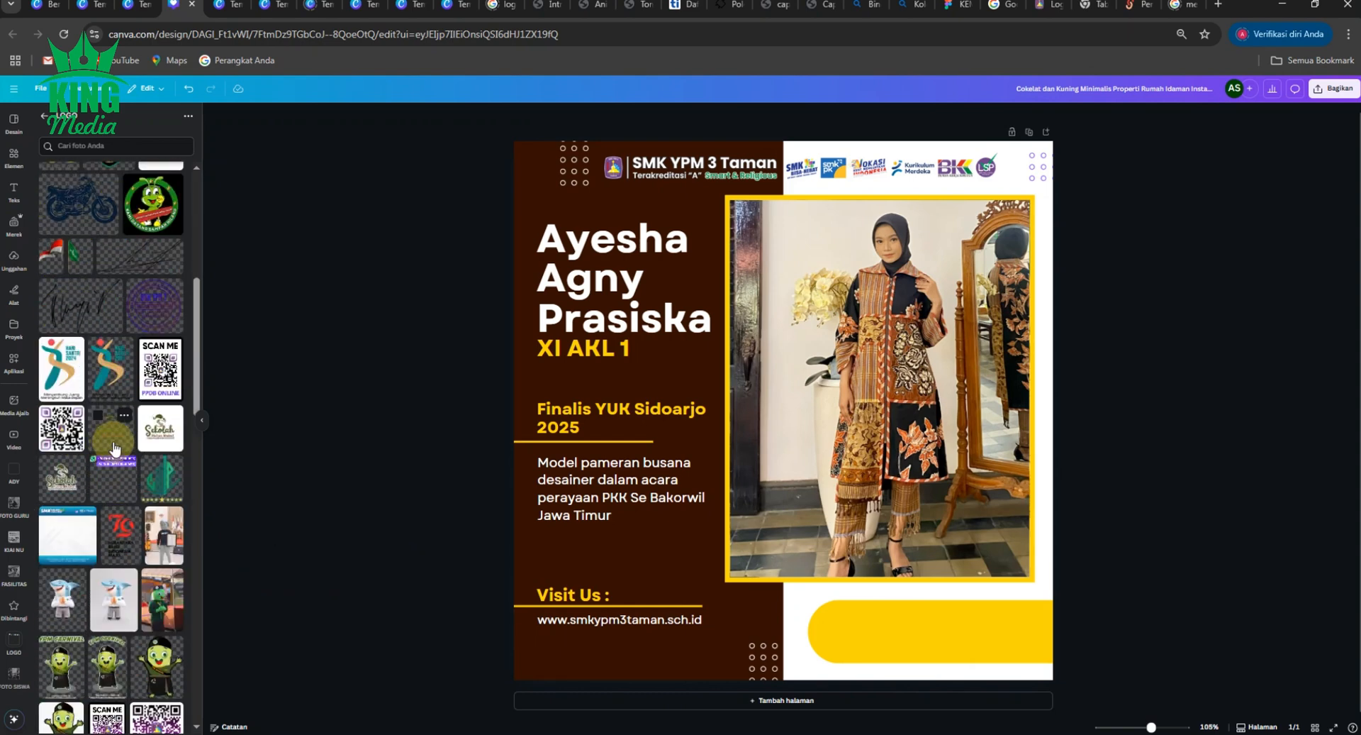
click(160, 369)
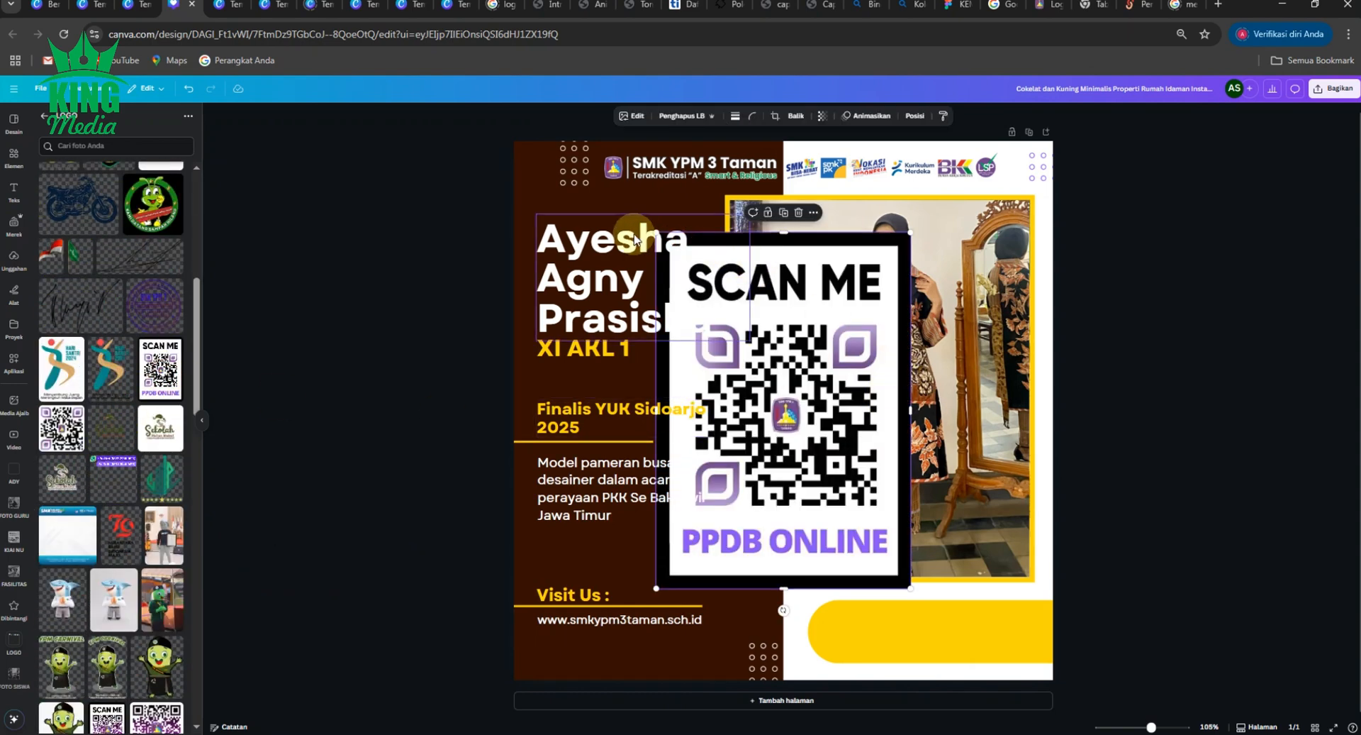
drag(656, 234, 1015, 626)
click(1157, 558)
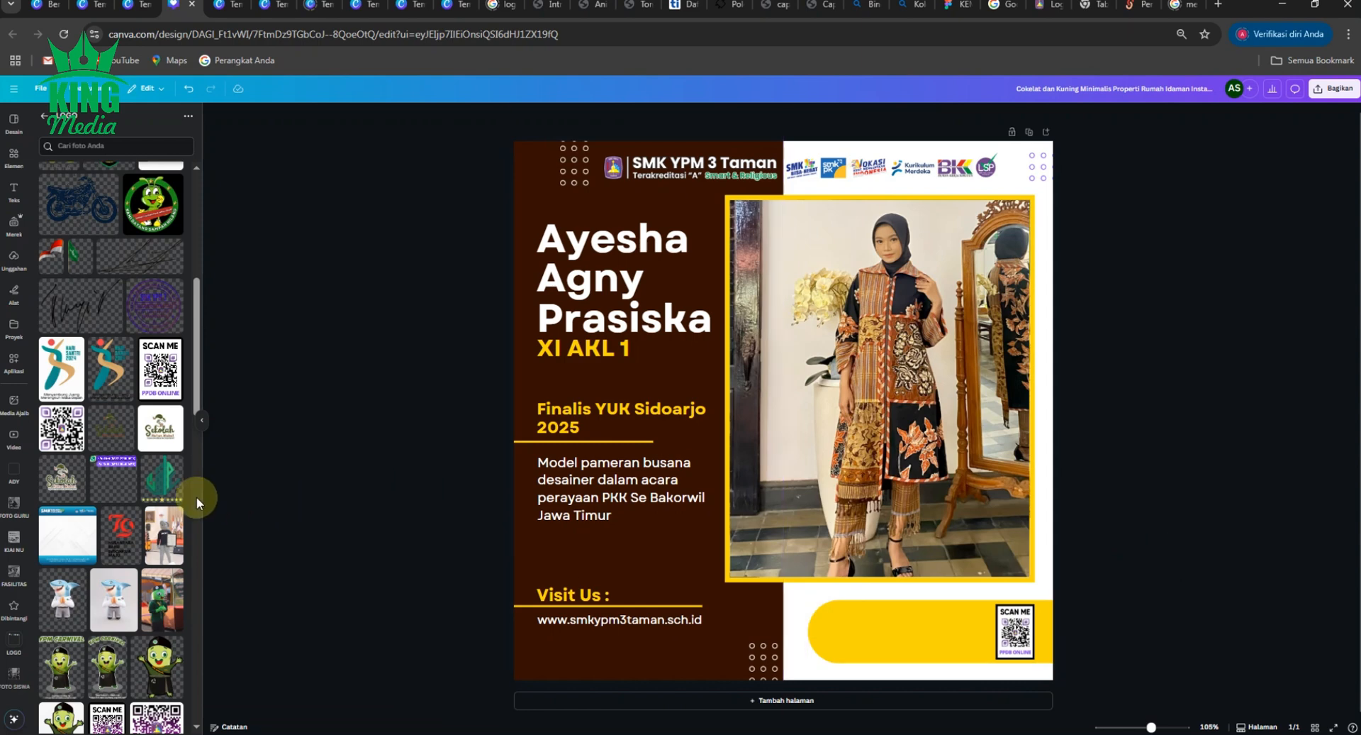
- Add the purple contact numbers image, trim its box and scale it into the bar
click(116, 488)
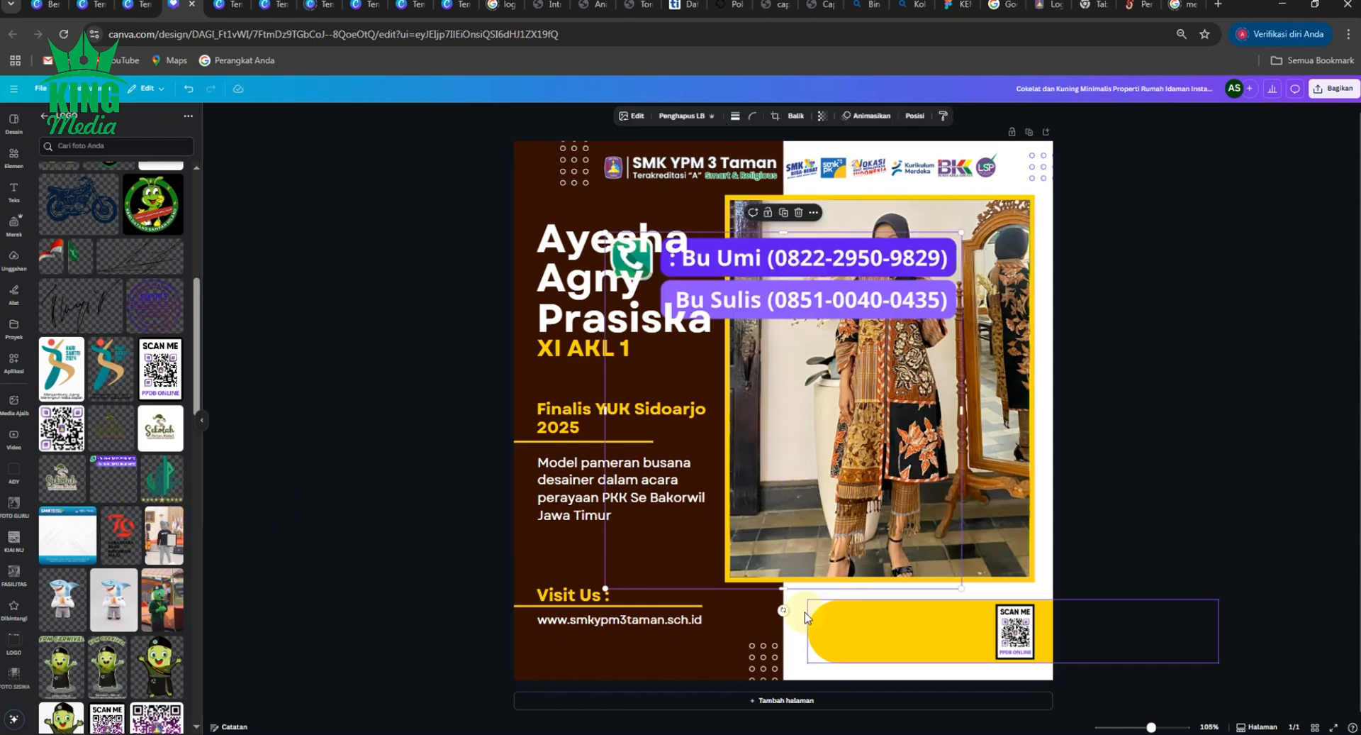
drag(787, 589, 800, 324)
drag(599, 322, 830, 657)
- Raise the contact numbers slightly along the alignment guide inside the yellow bar
scroll(921, 635, up, 5)
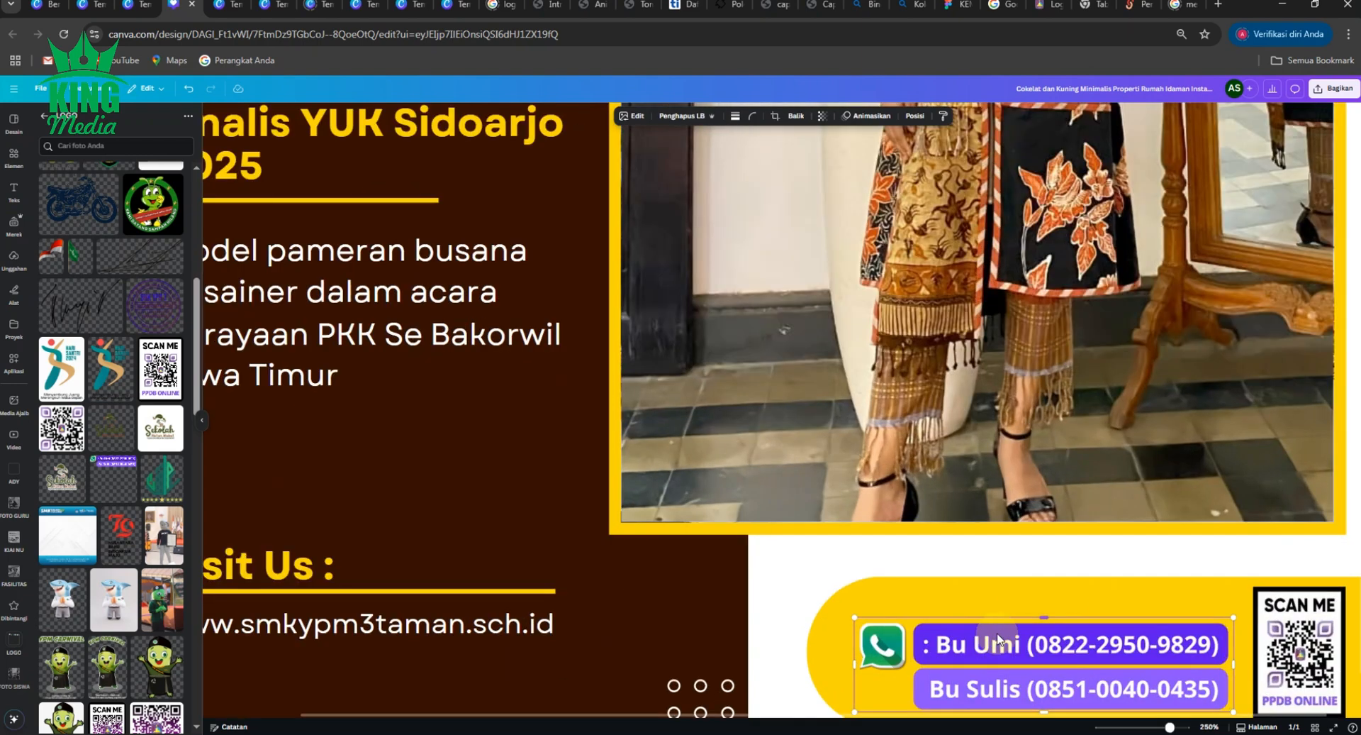
drag(1073, 664, 1075, 644)
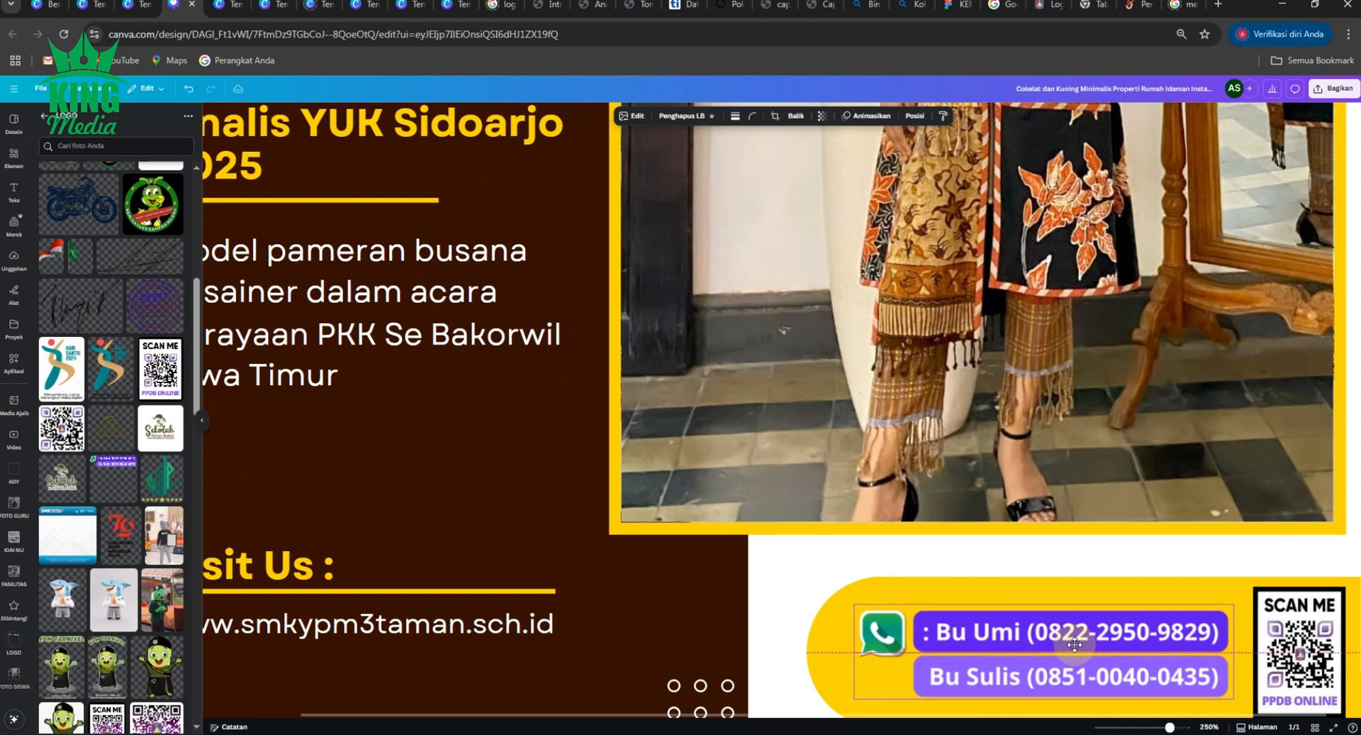
scroll(1075, 644, down, 5)
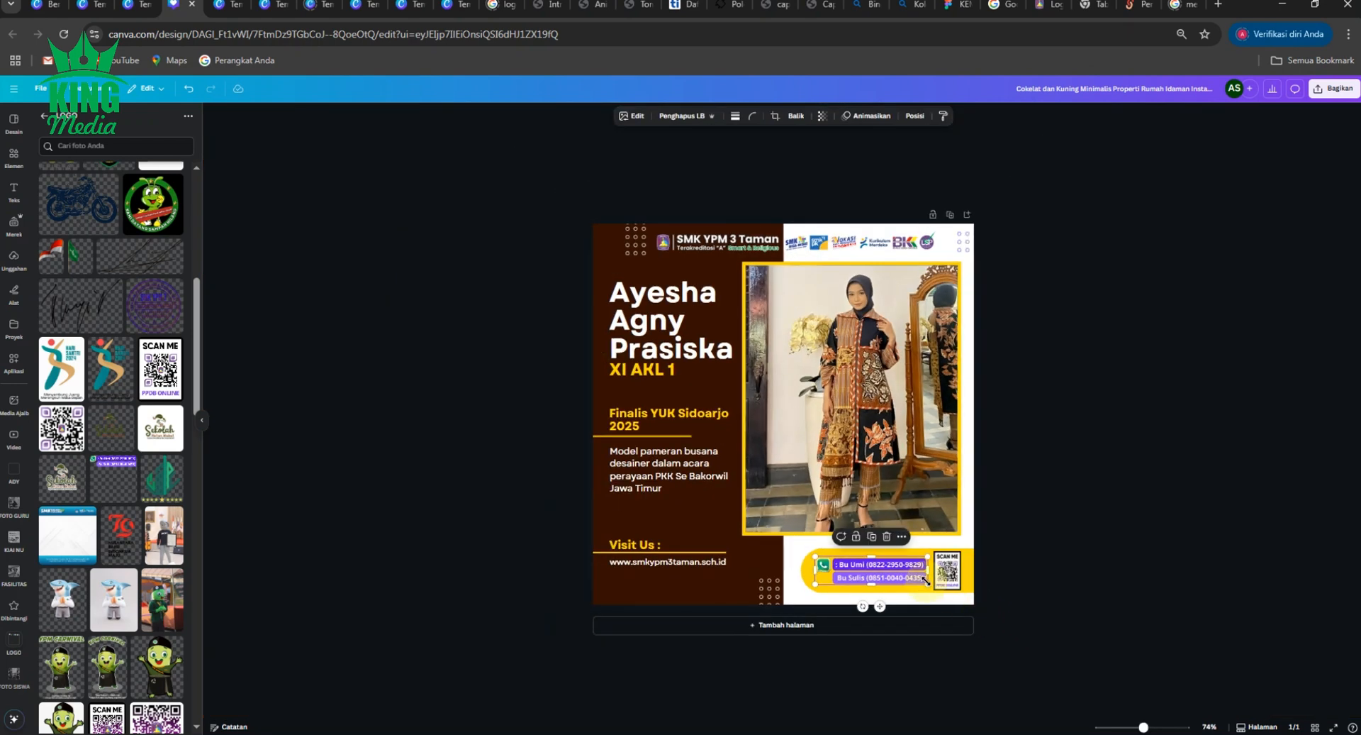
click(1107, 539)
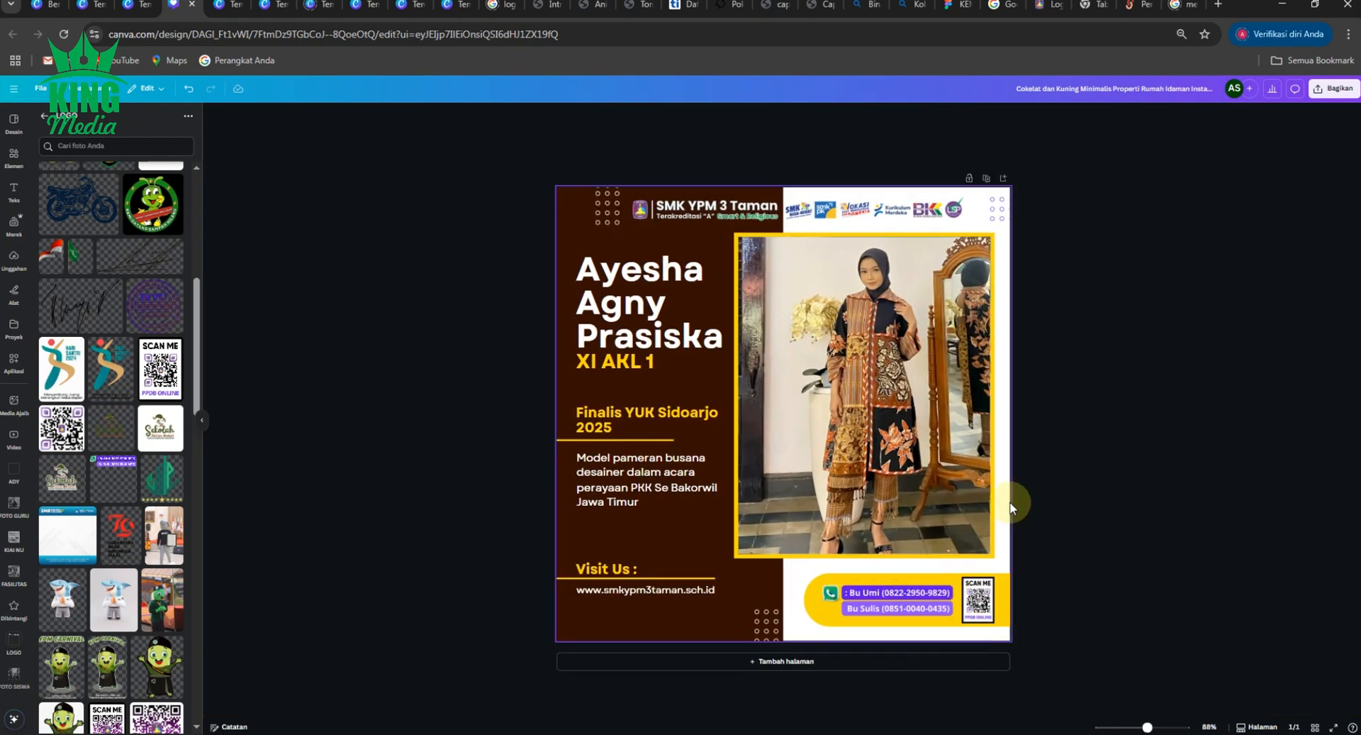
click(983, 478)
click(1040, 473)
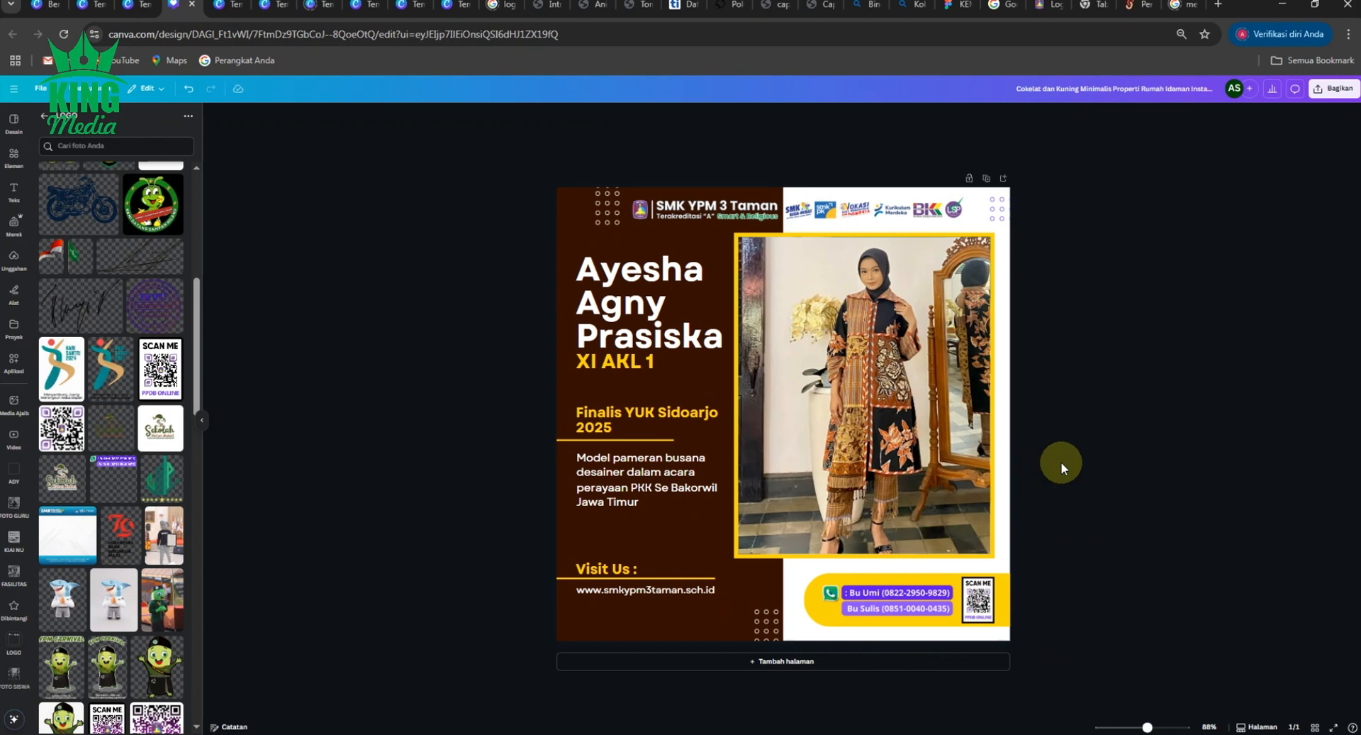
click(1134, 89)
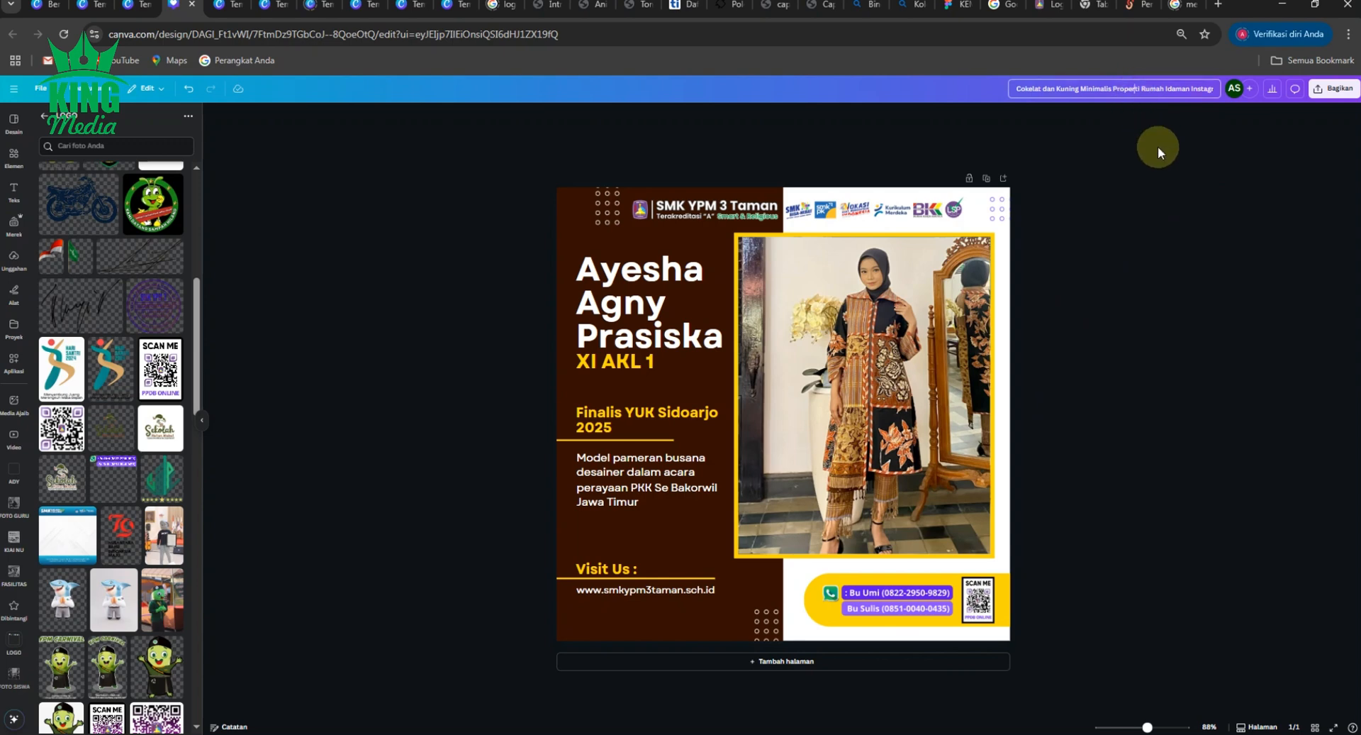
- Replace the template's design title with 'FINALIS YUK SIDOARJO'
key(ctrl+a)
text(FINA)
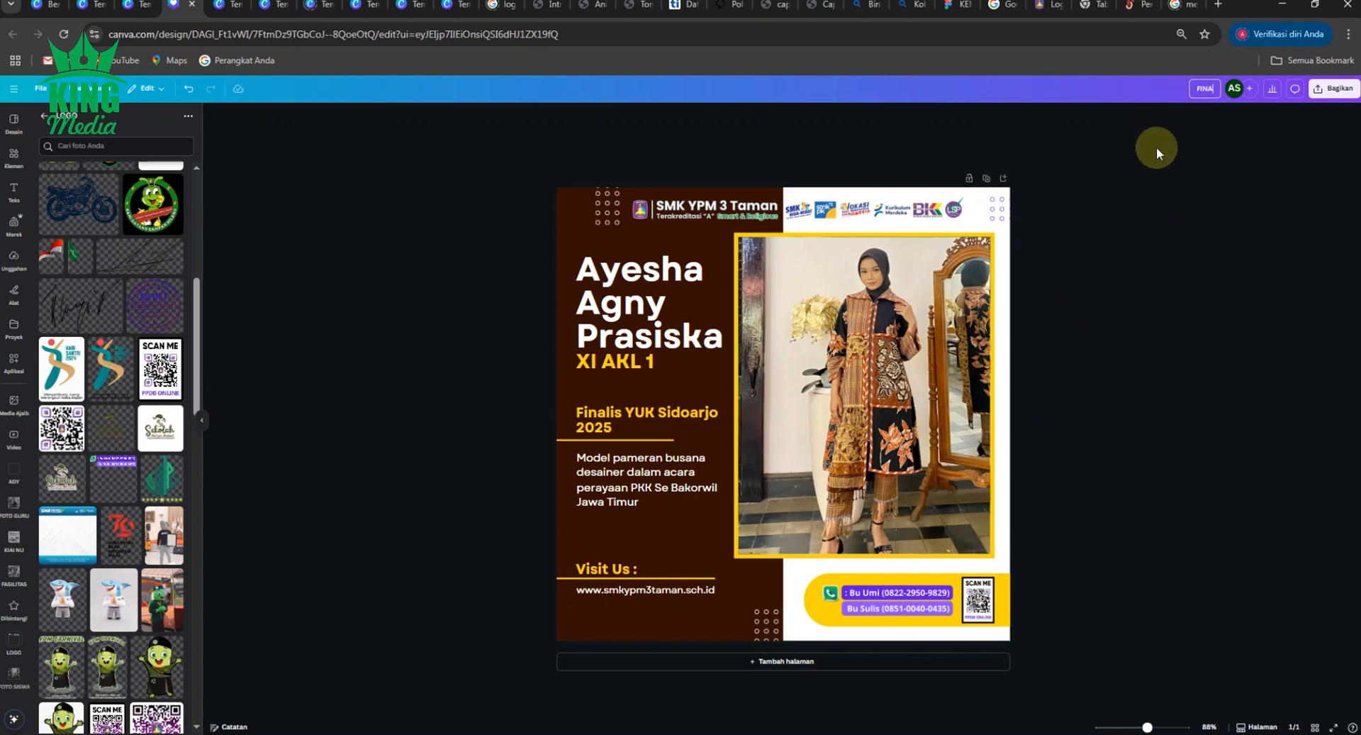
text(LIS YUK SIDOARJO)
key(Return)
- Recolour the dotted decoration in the top-right corner violet
click(999, 209)
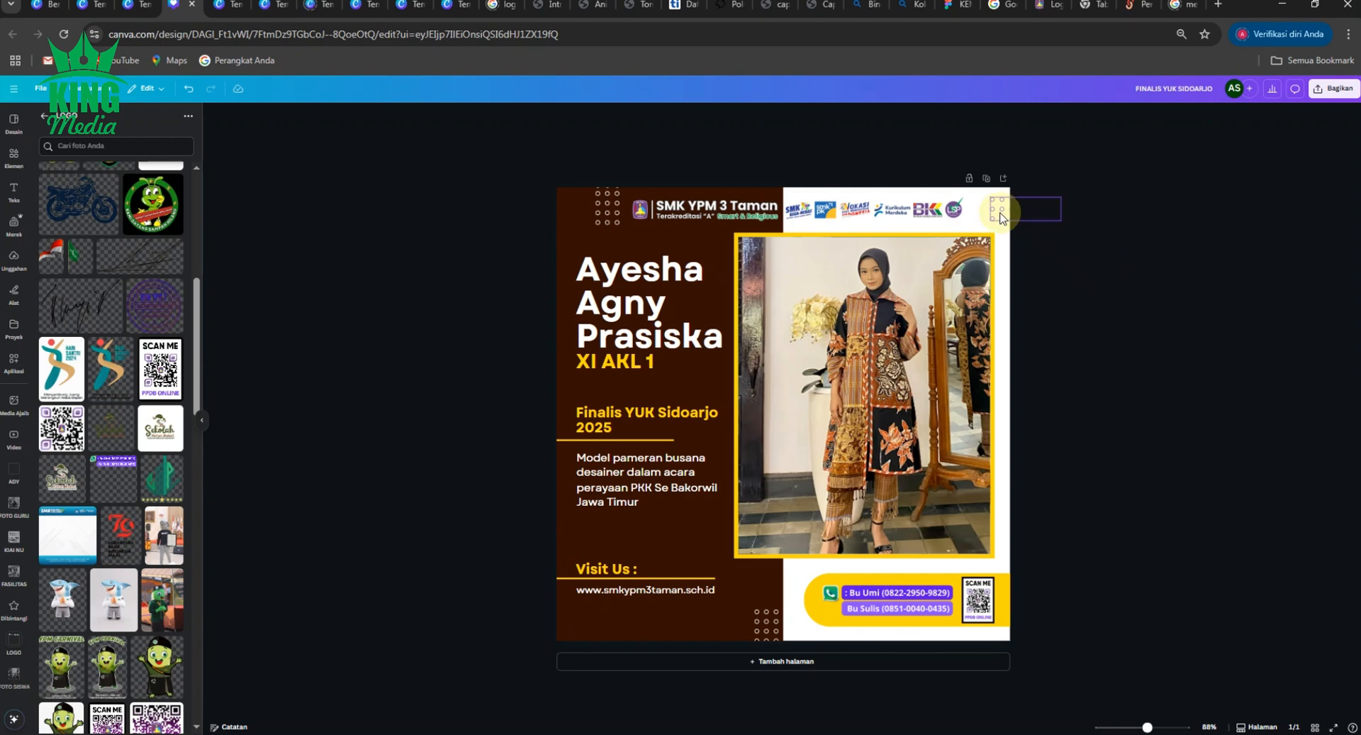
click(691, 116)
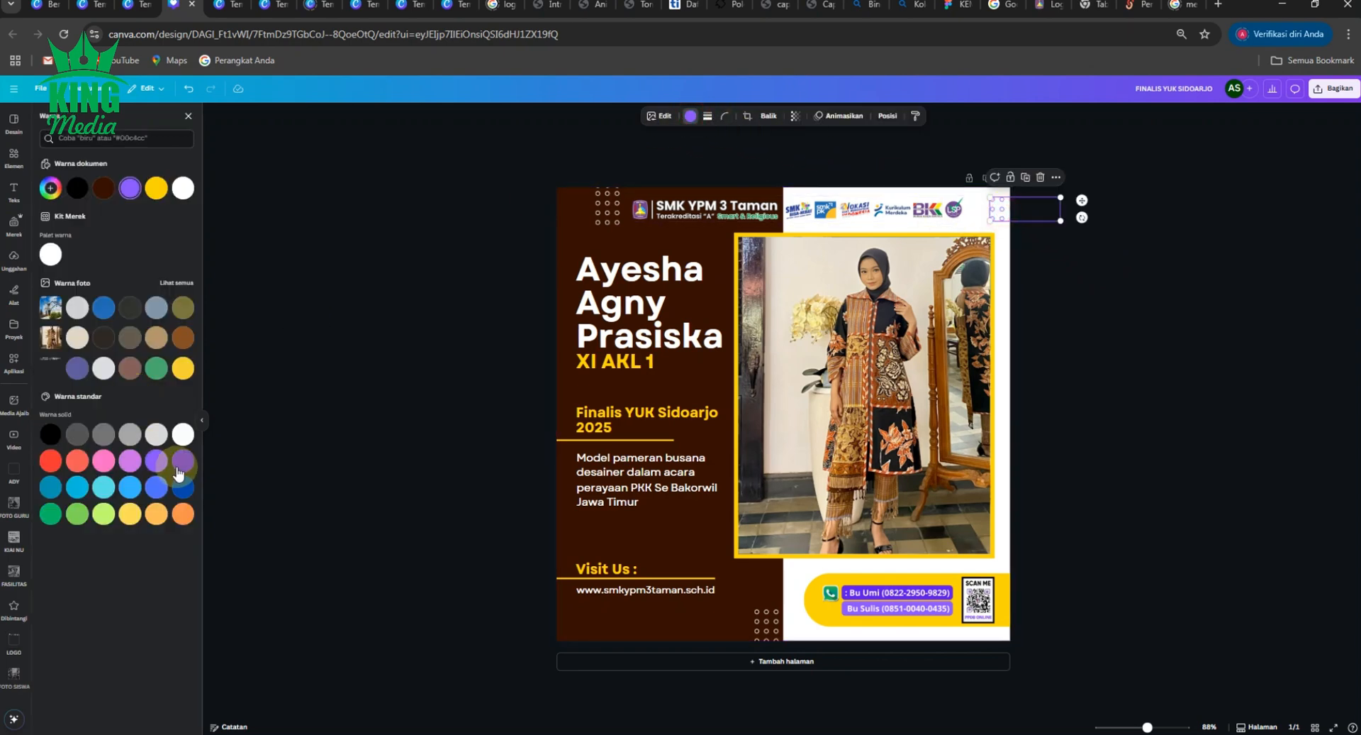
click(183, 460)
click(376, 311)
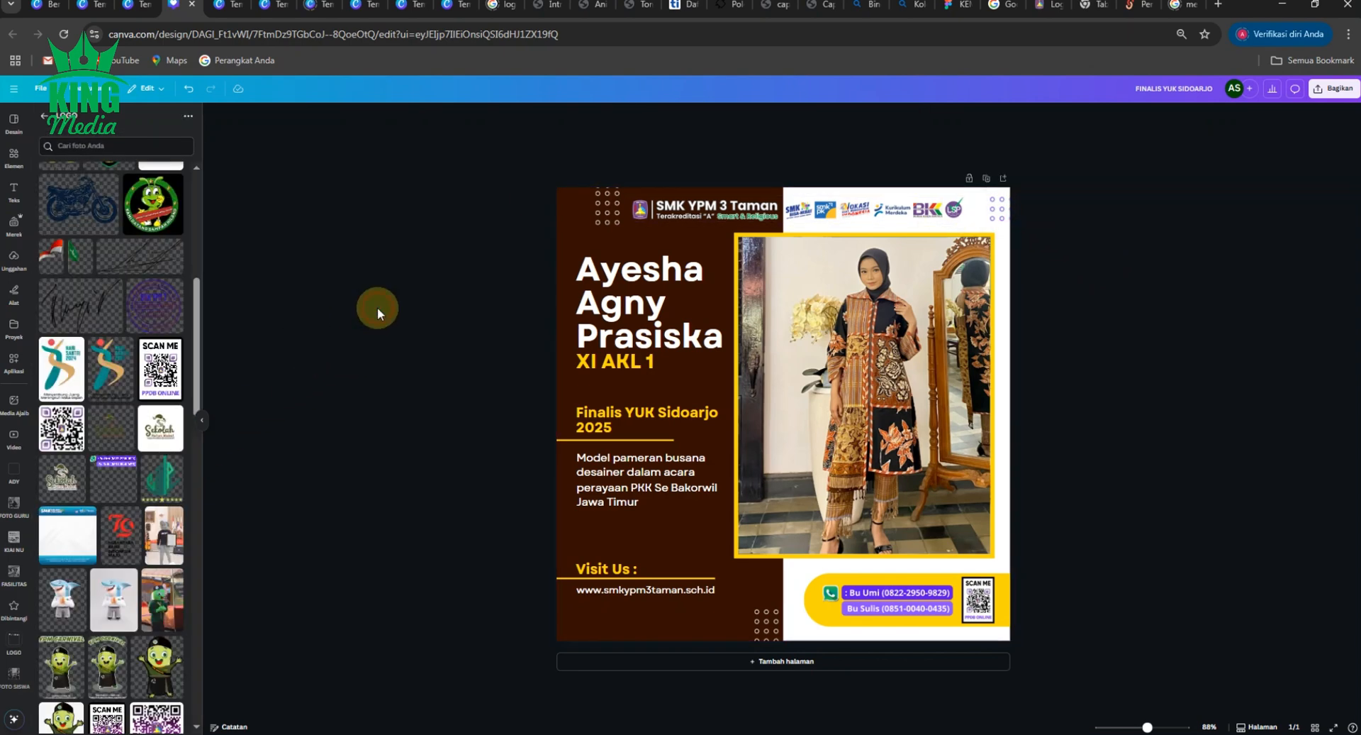
- Recolour the bottom-right contact bar from yellow to violet
click(823, 609)
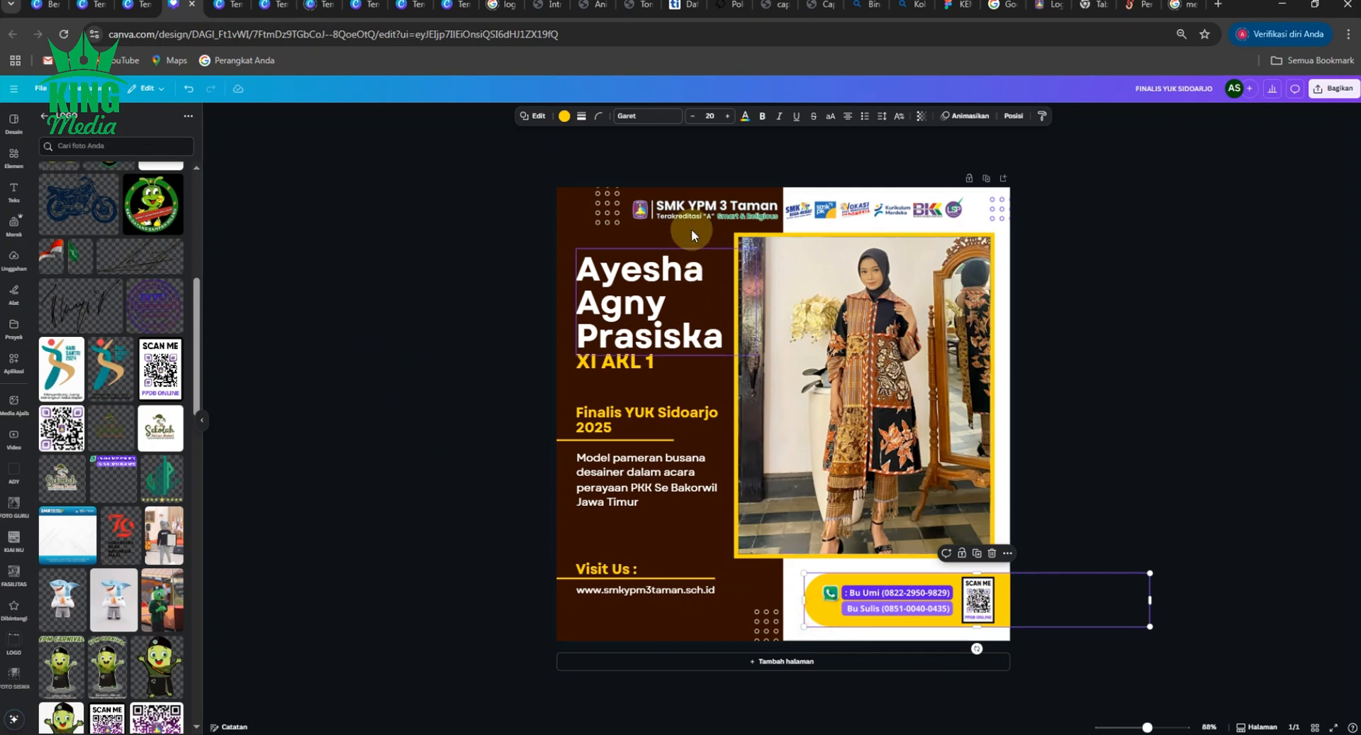
click(564, 116)
click(156, 486)
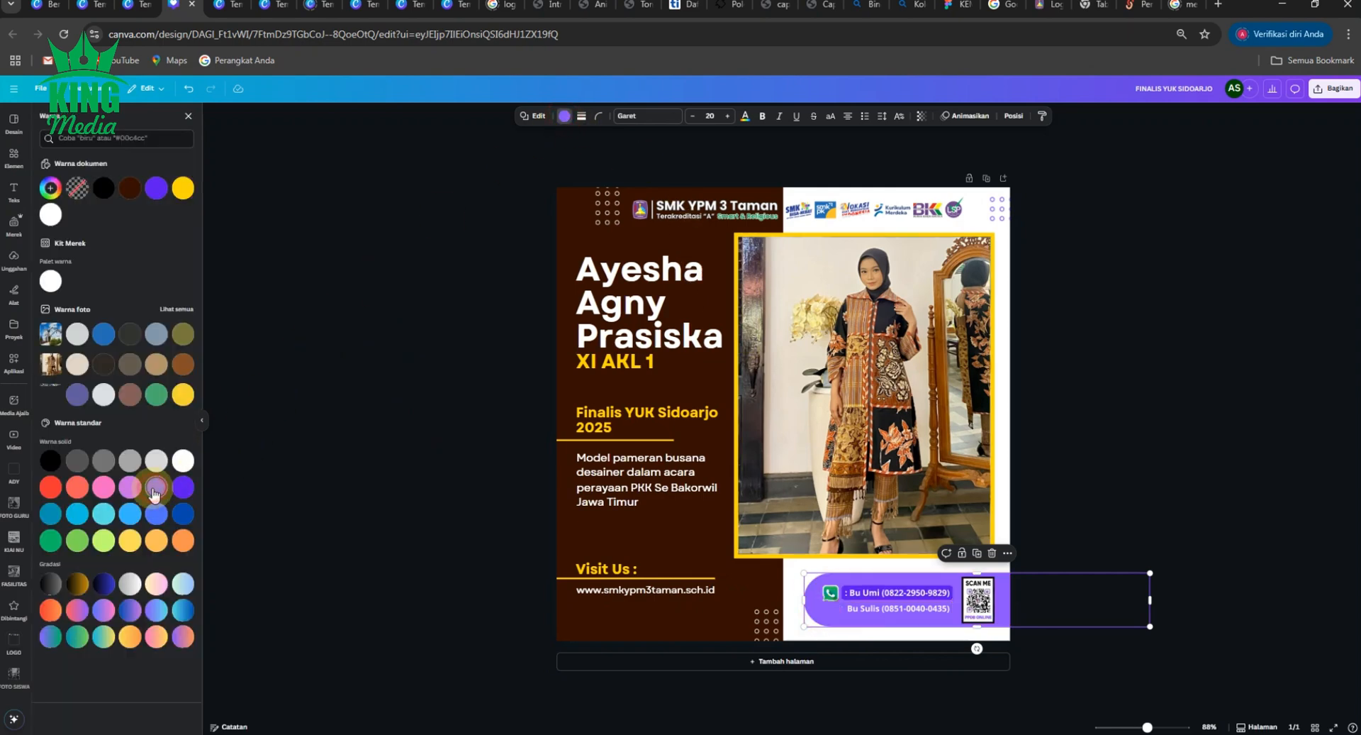
click(404, 301)
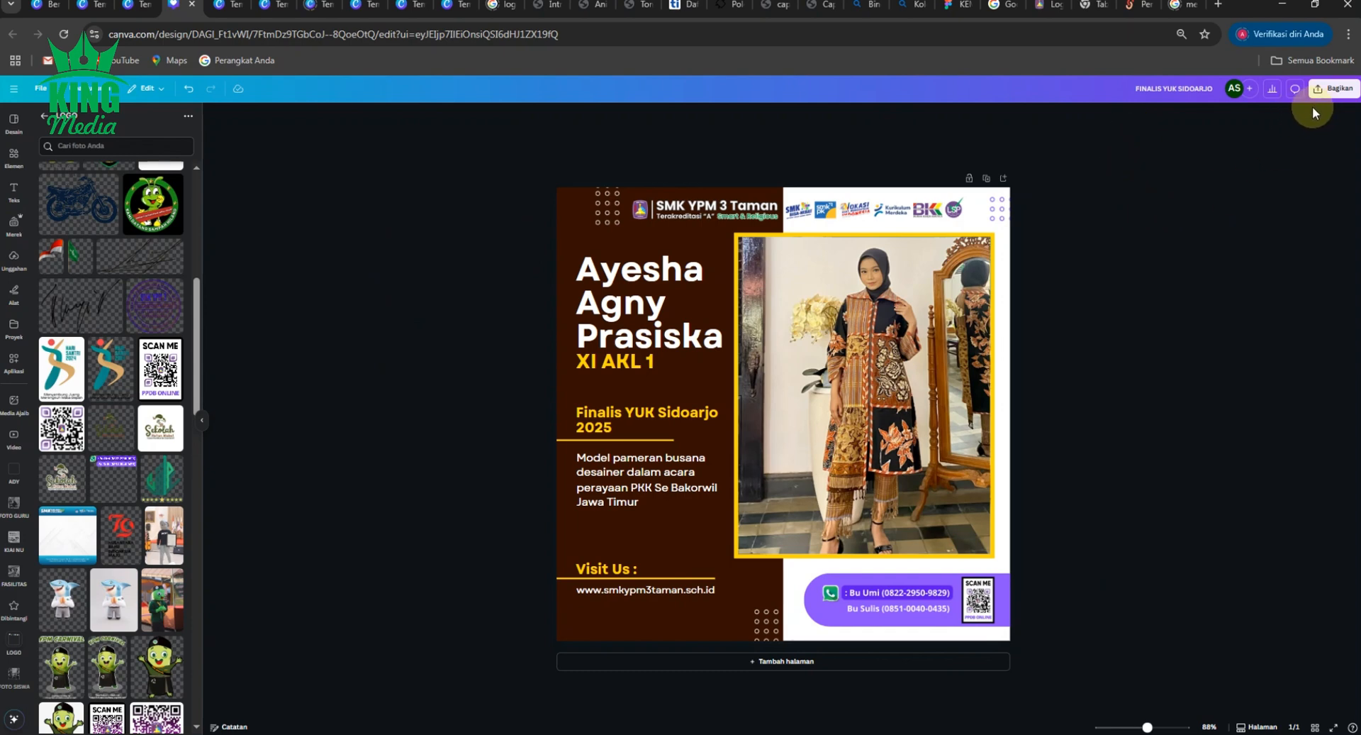
- Undo the violet colour so the contact bar is yellow, then download FINALIS YUK SIDOARJO as JPG
key(ctrl+z)
click(1324, 91)
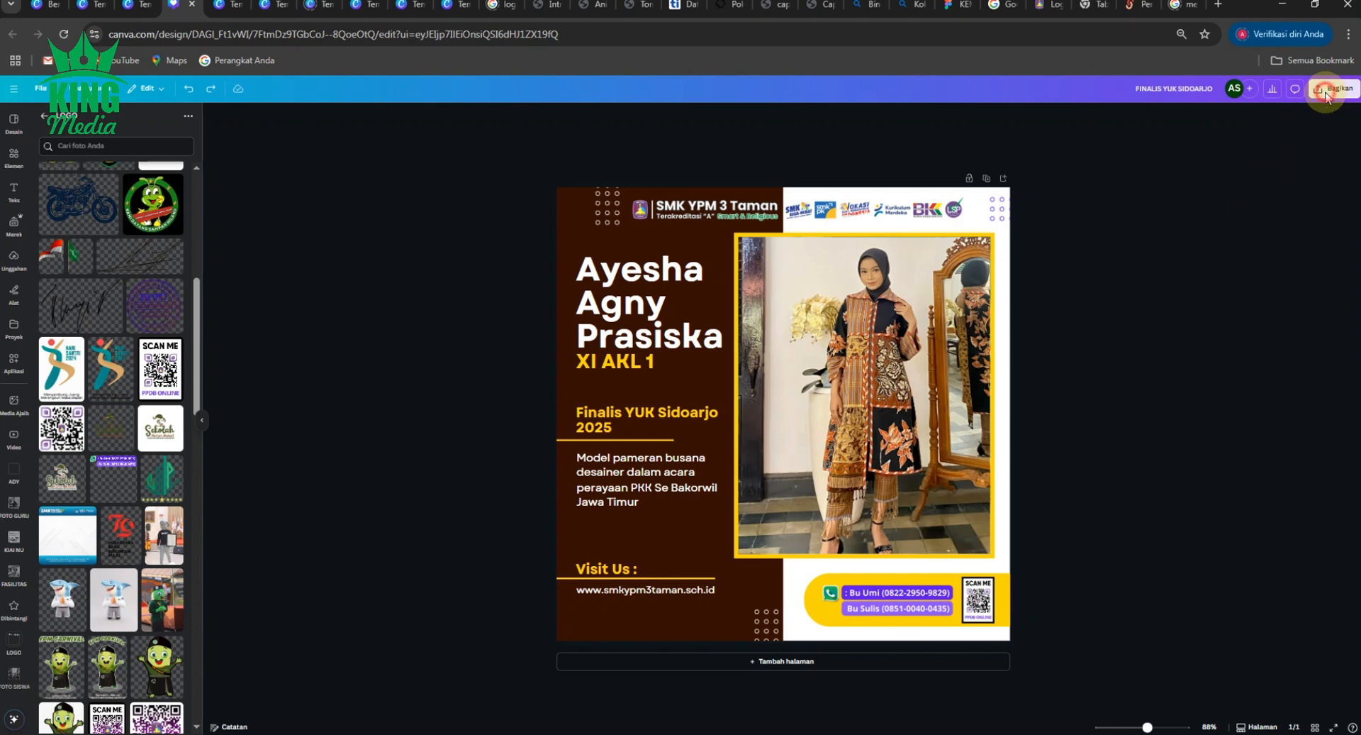
click(1179, 283)
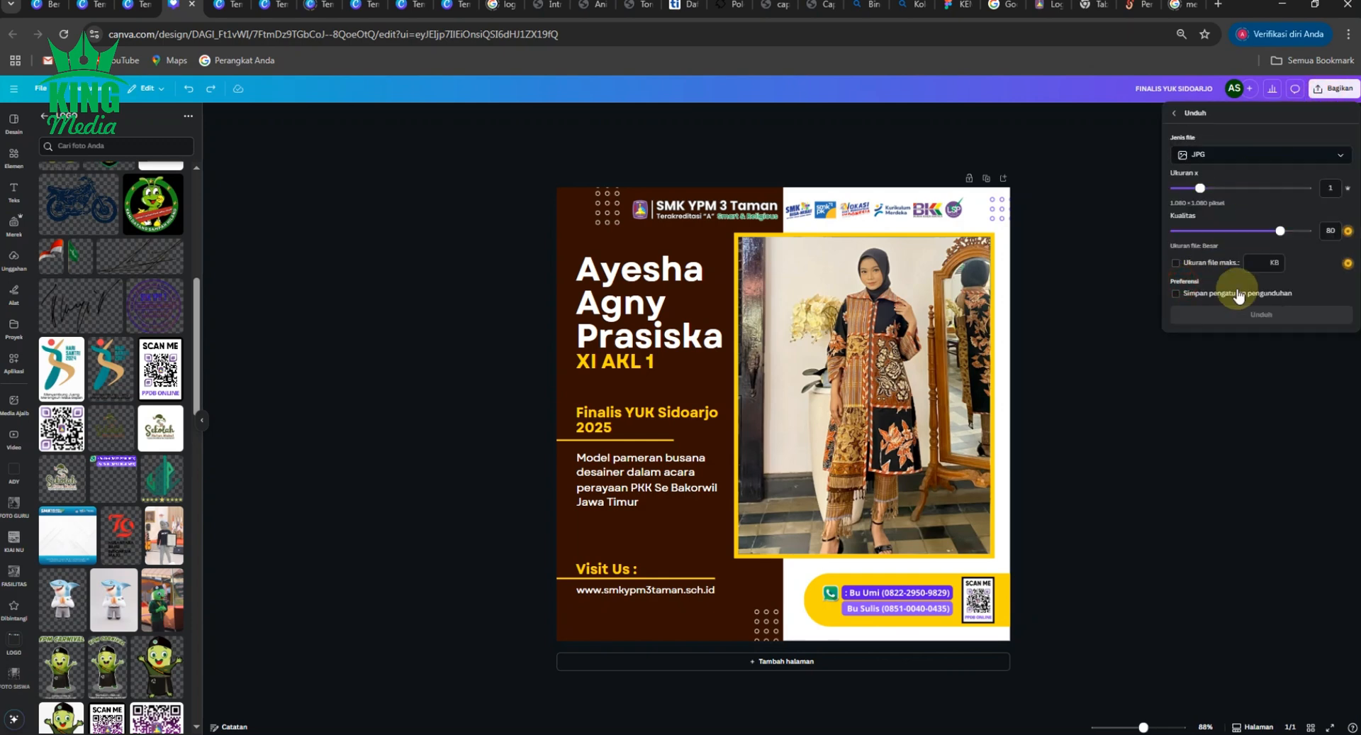
click(1262, 314)
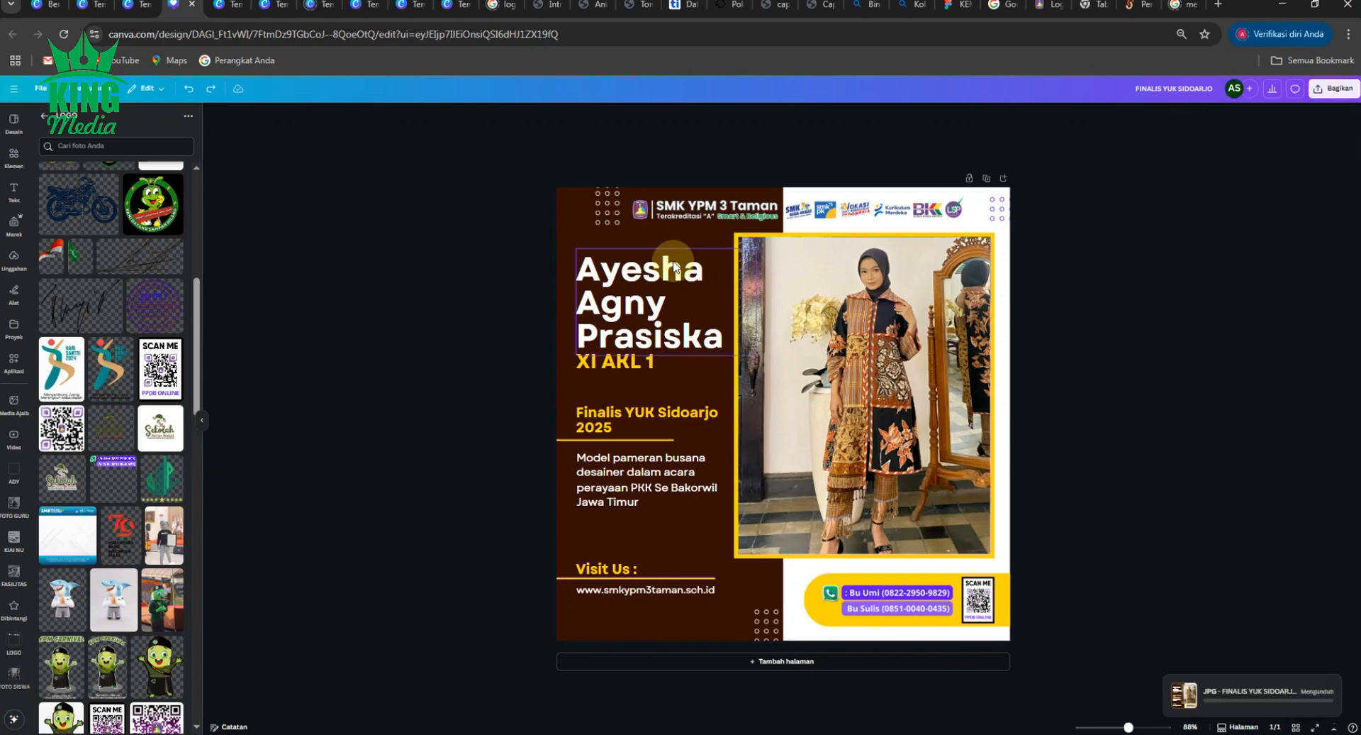